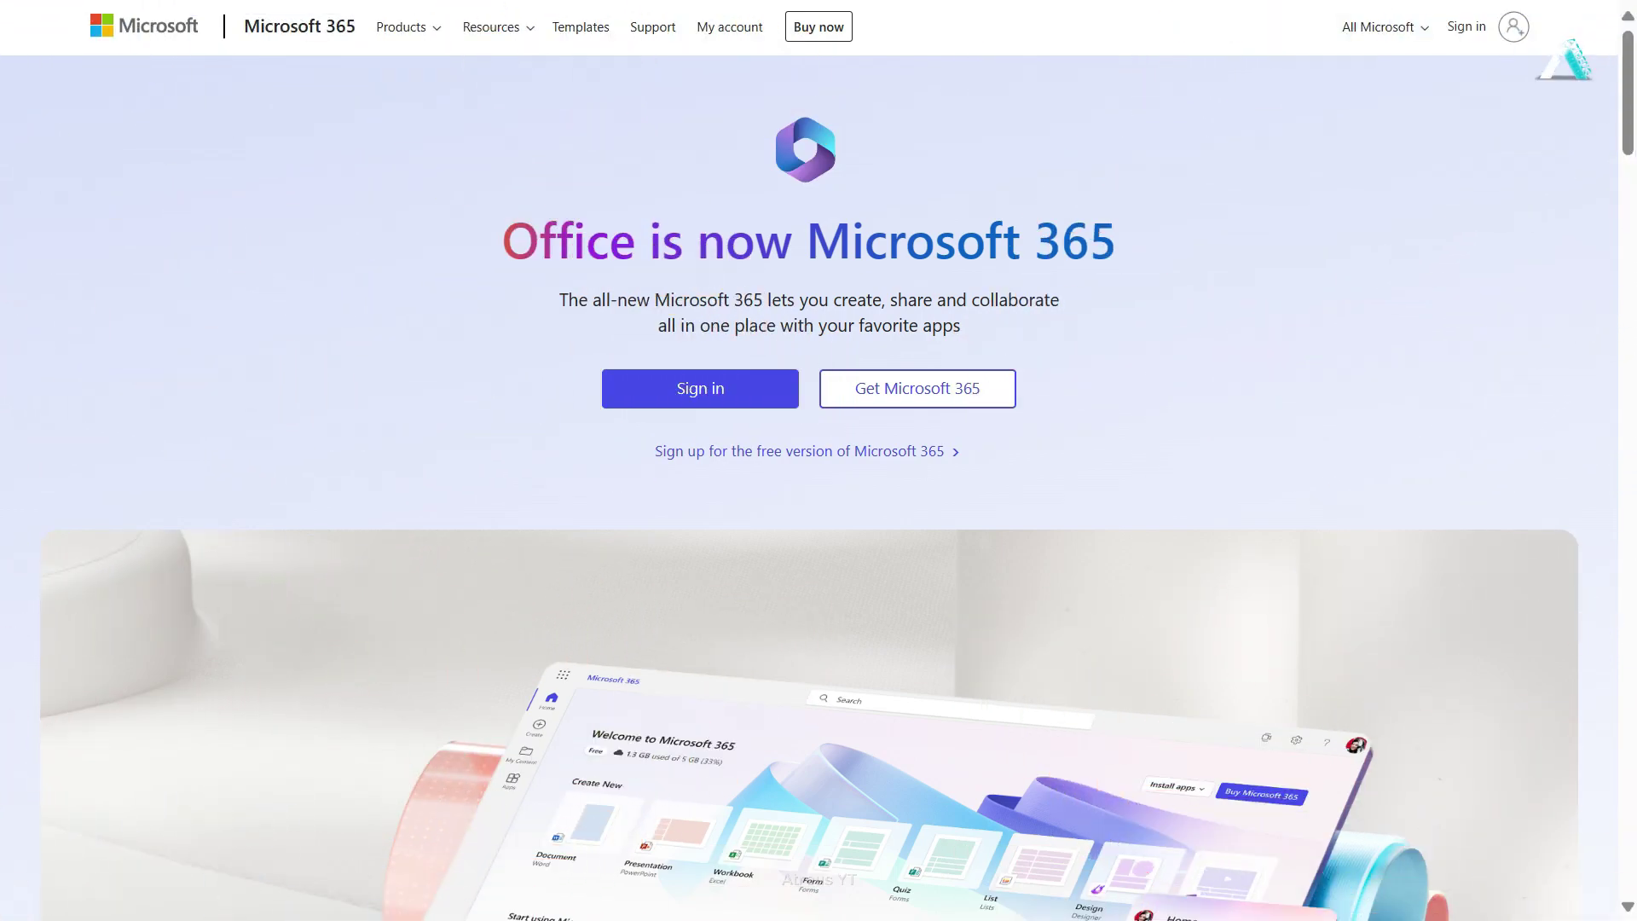
# Step: Scroll down to the For home plan cards: Family $99.99/year and Personal $69.99/year
pyautogui.scroll(-10, 818, 503)
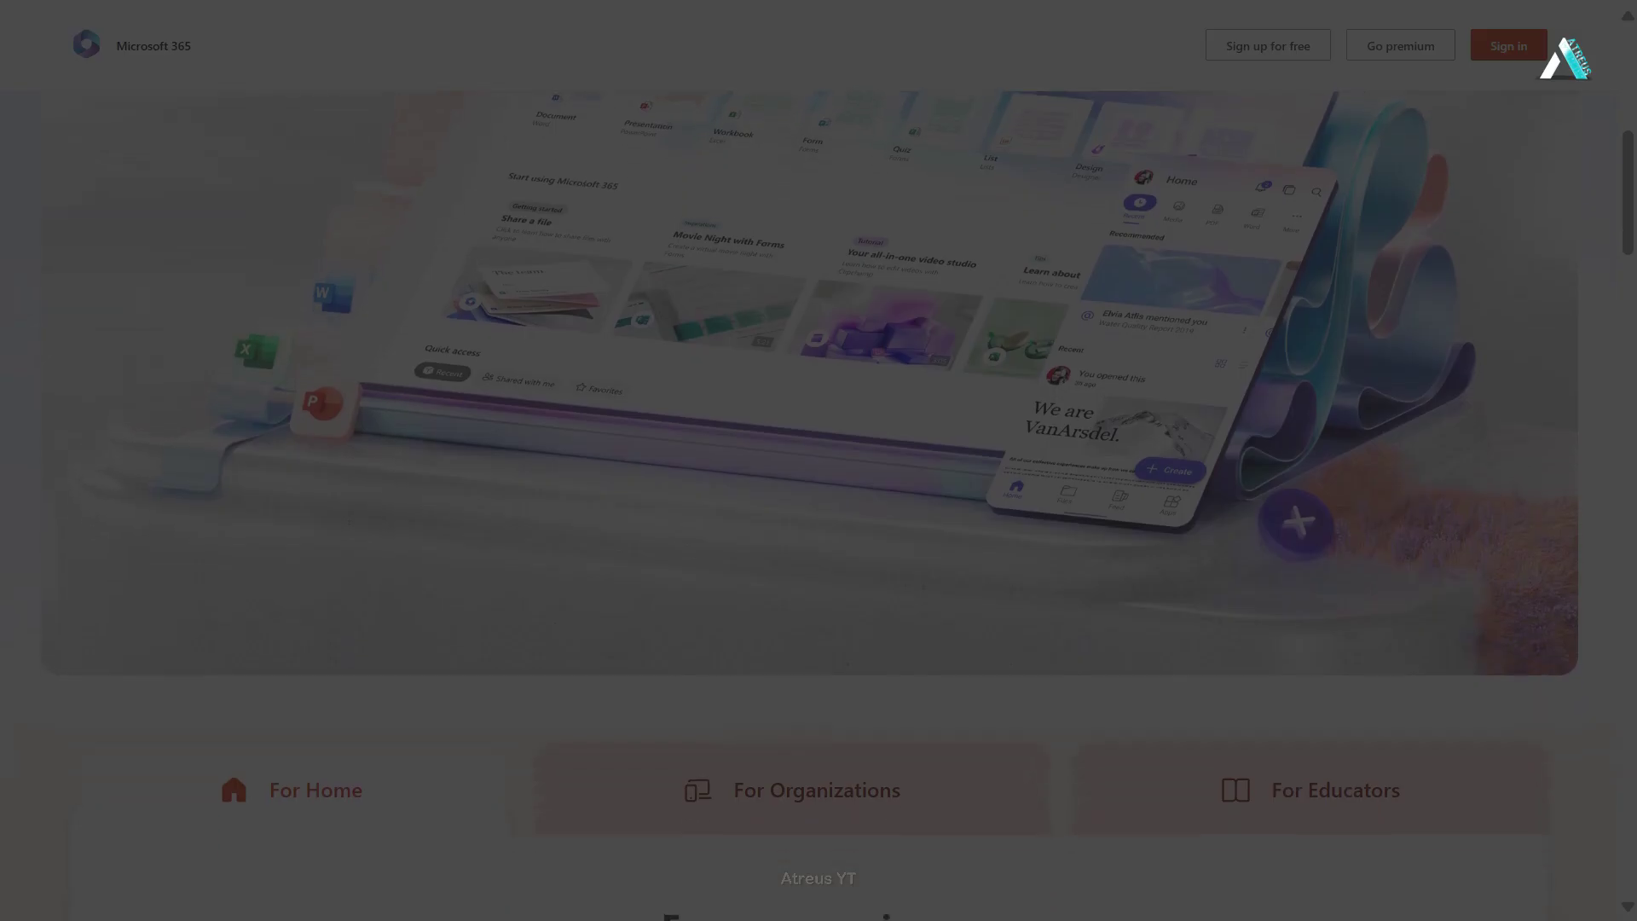
pyautogui.scroll(-6, 818, 503)
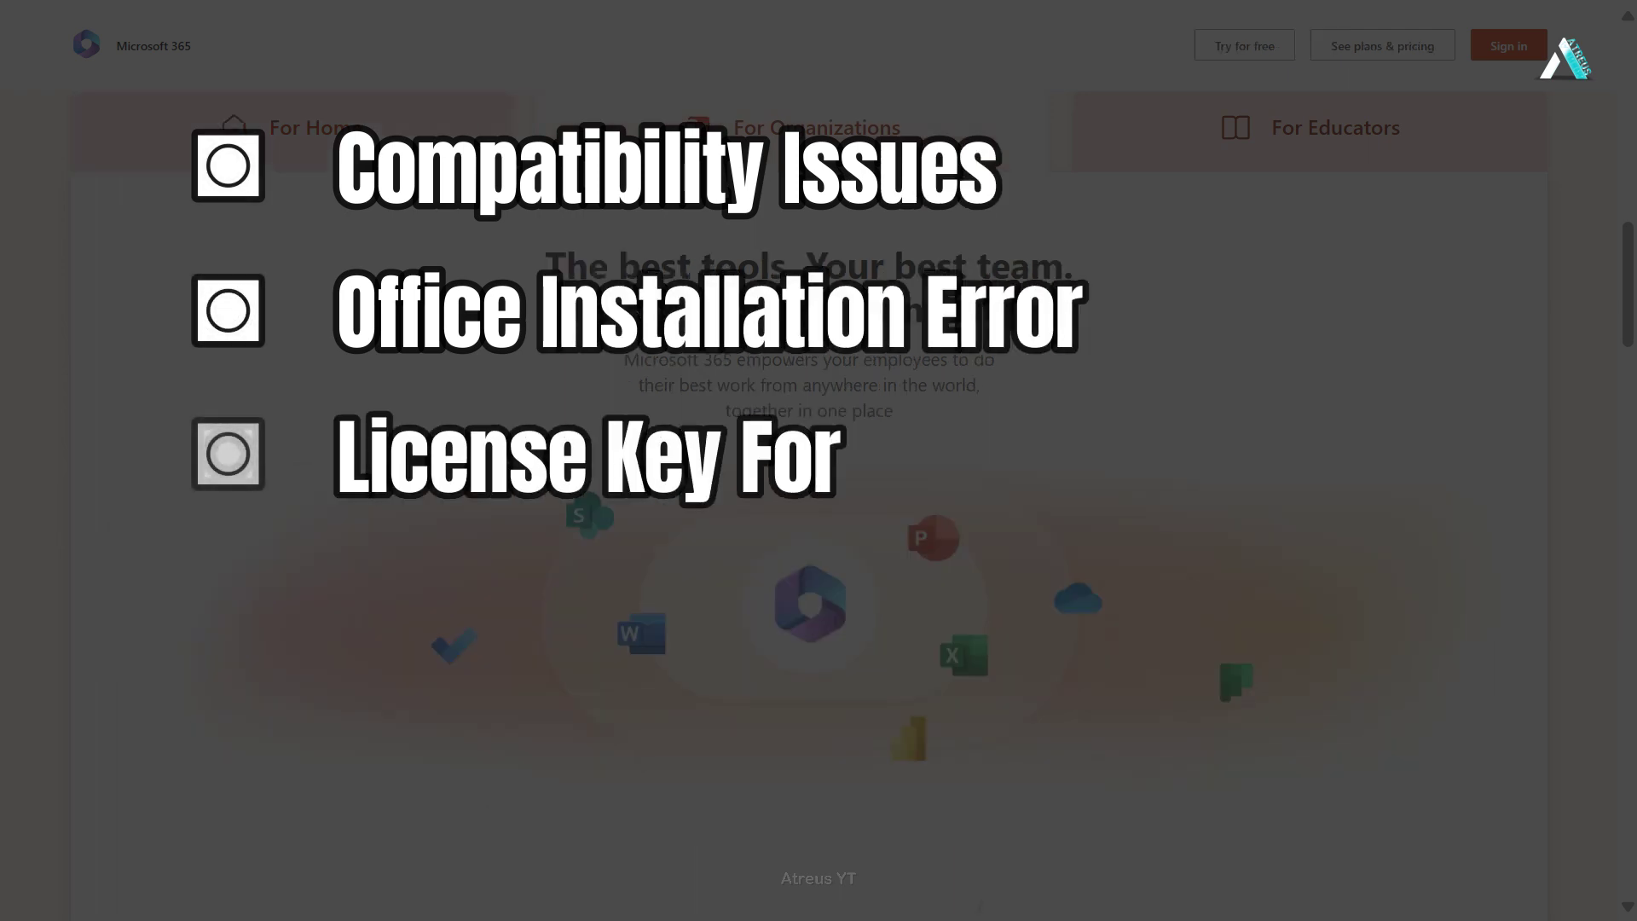
pyautogui.scroll(-5, 818, 503)
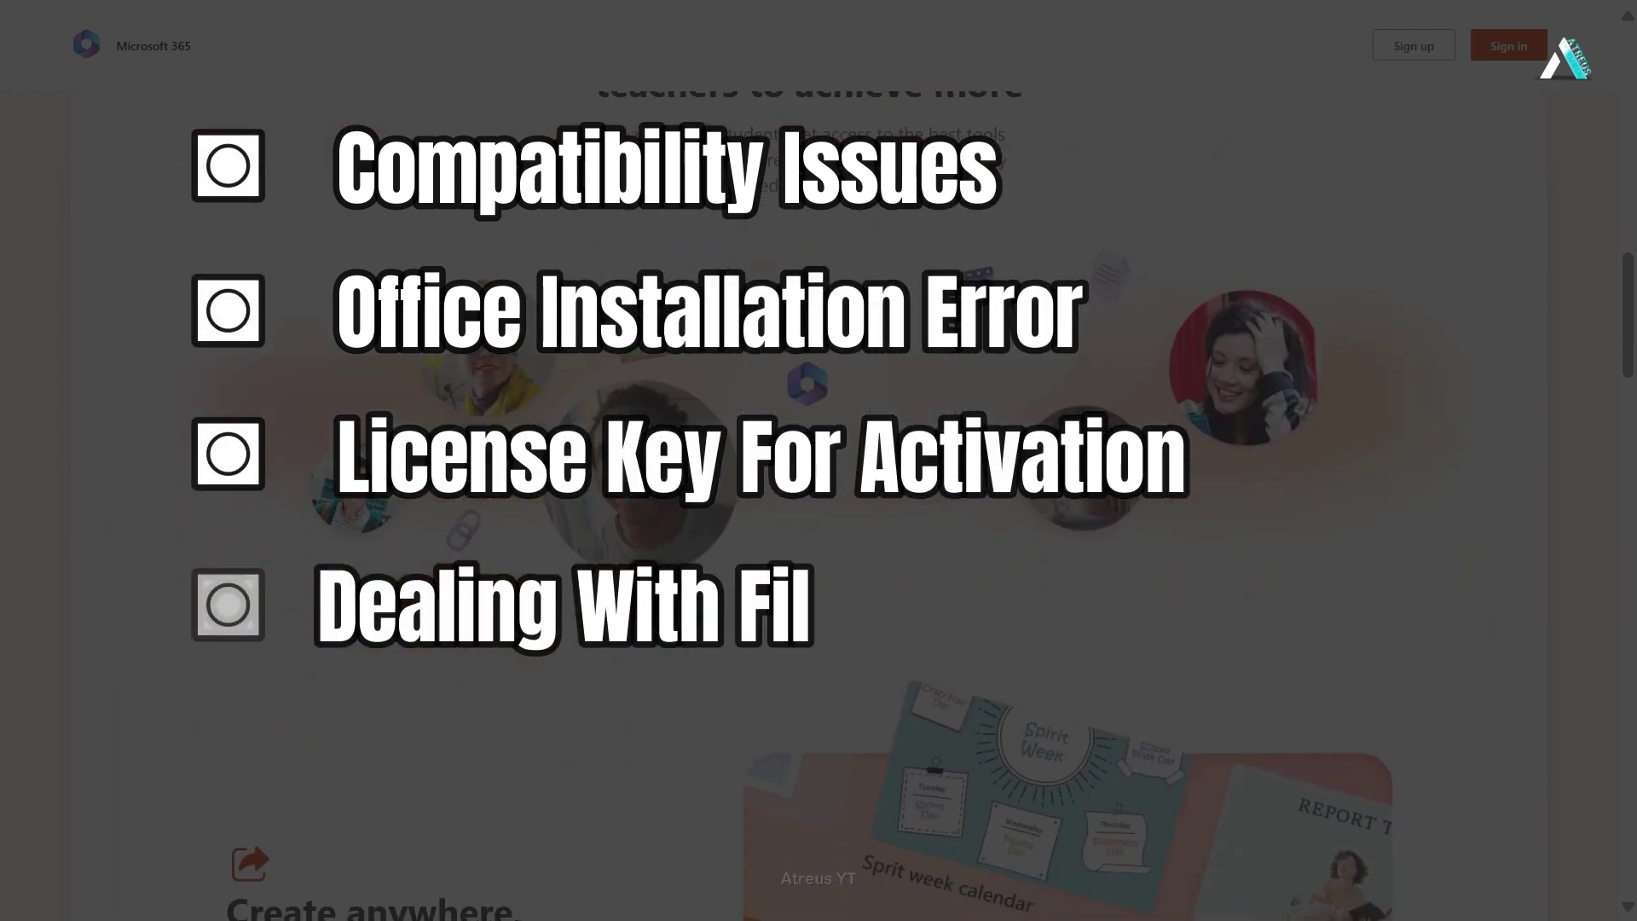
pyautogui.scroll(-5, 818, 503)
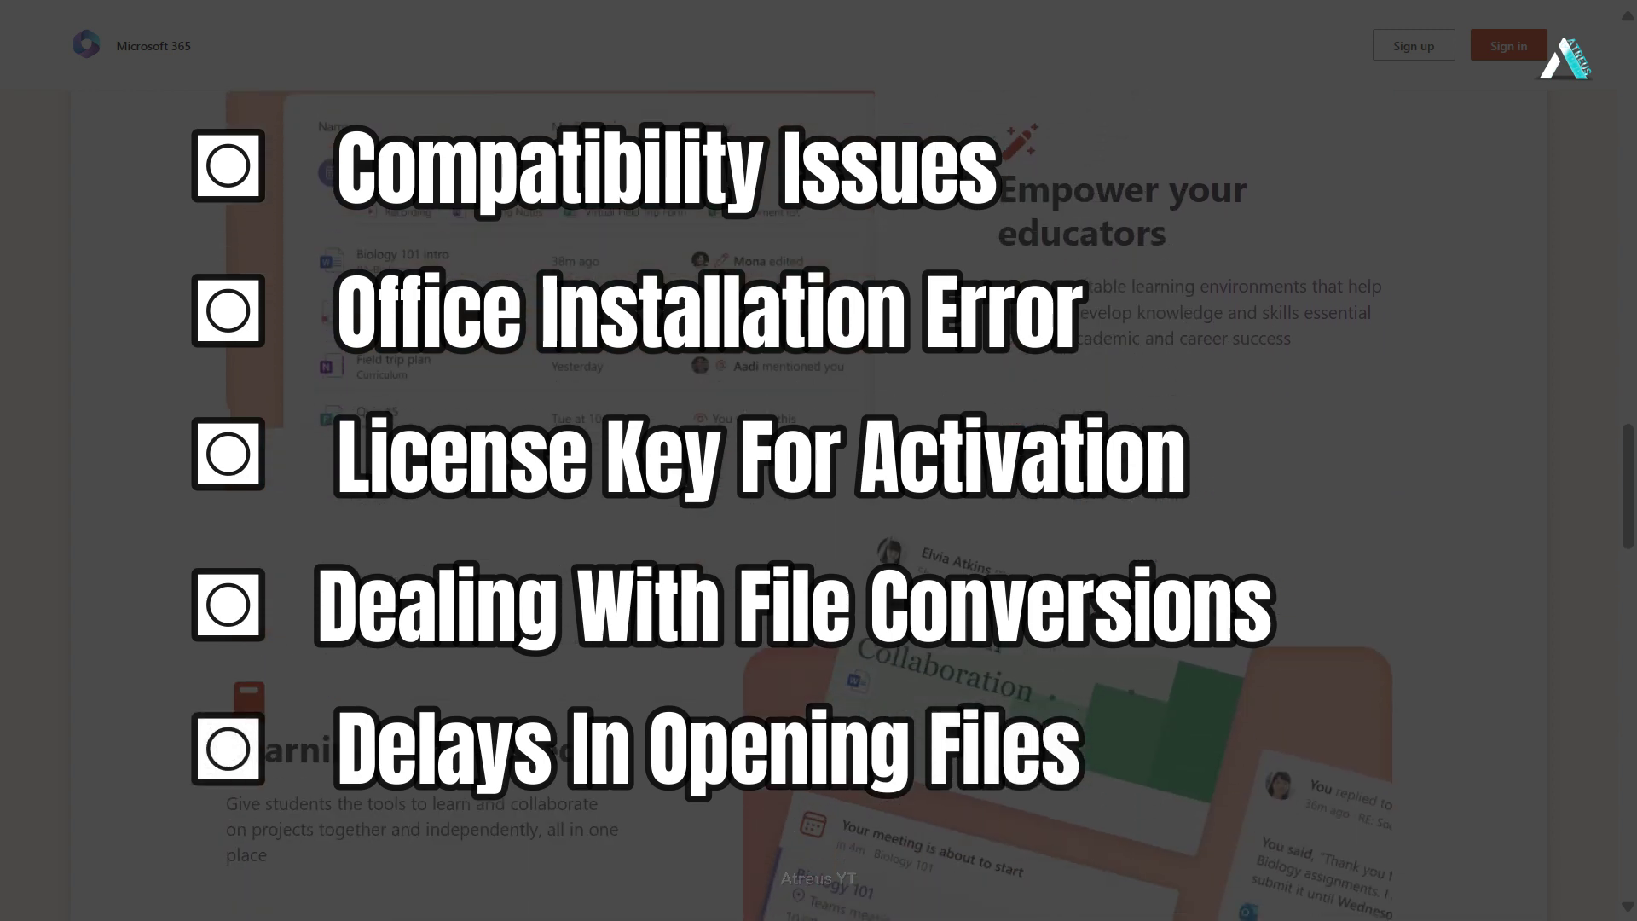
pyautogui.scroll(-5, 818, 503)
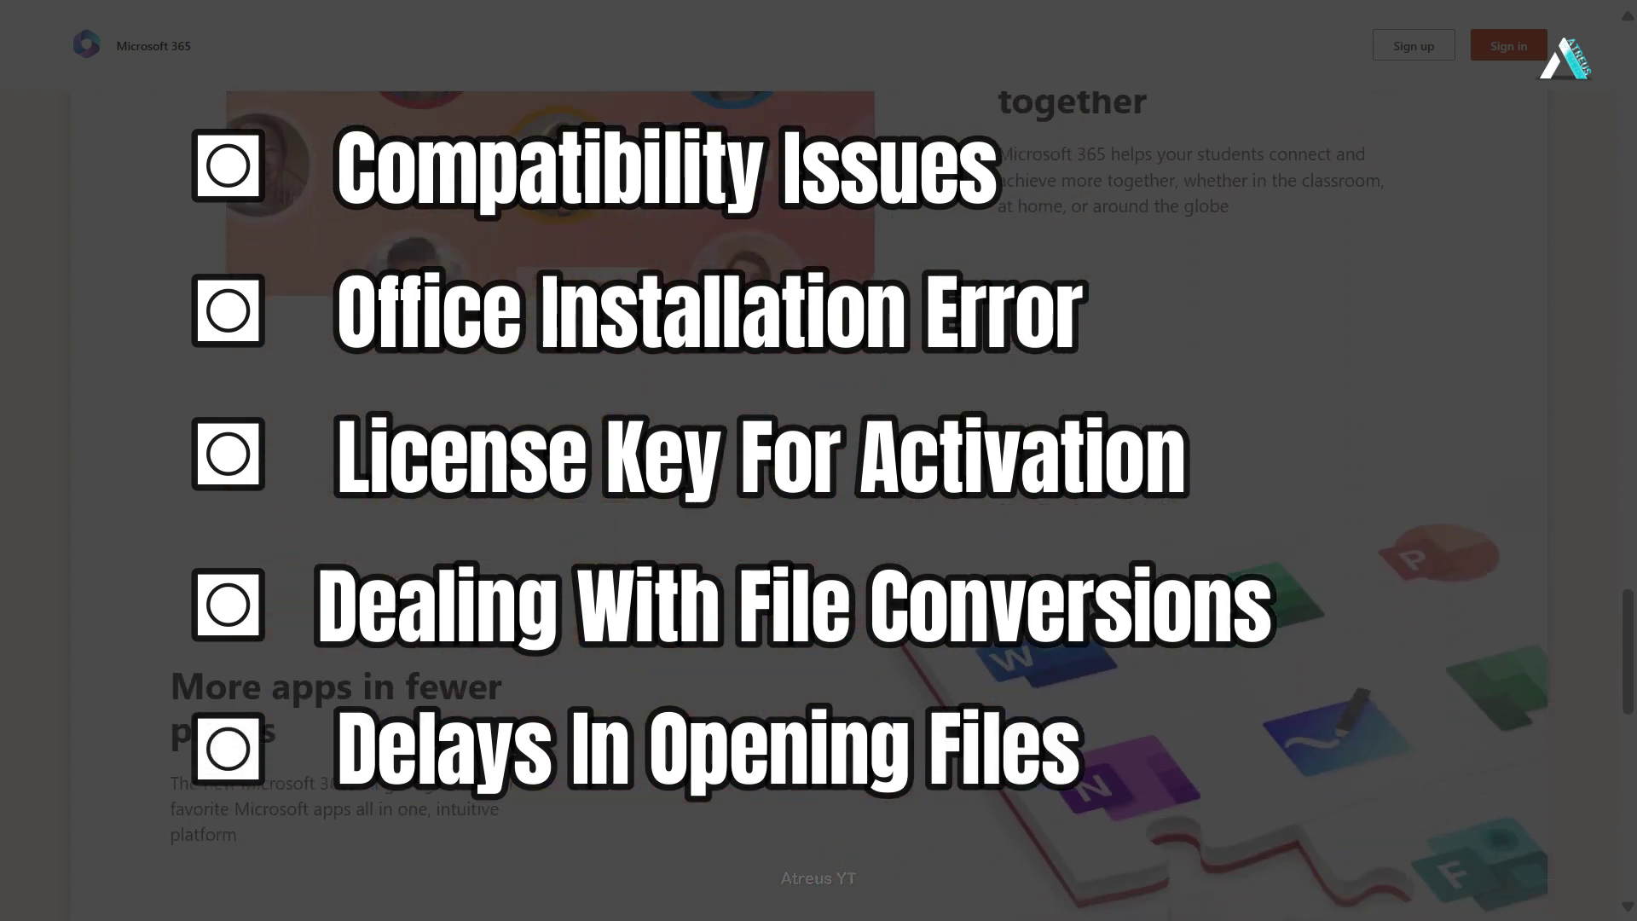
pyautogui.scroll(-5, 819, 503)
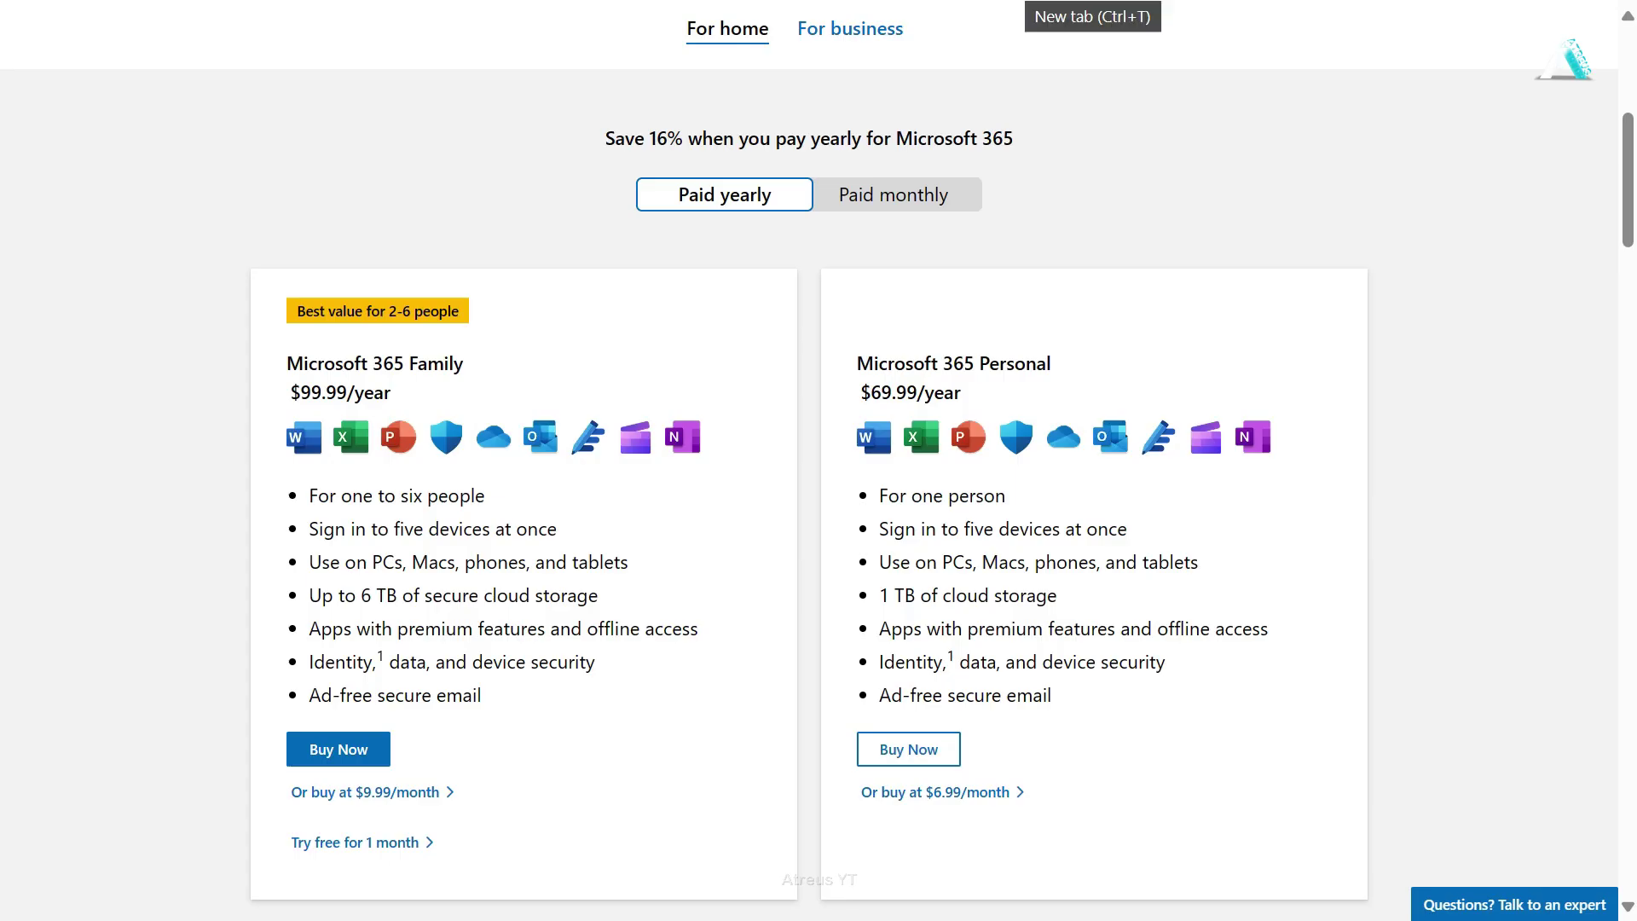
# Step: Show the For business plans and highlight the Business Premium plan name
pyautogui.click(850, 28)
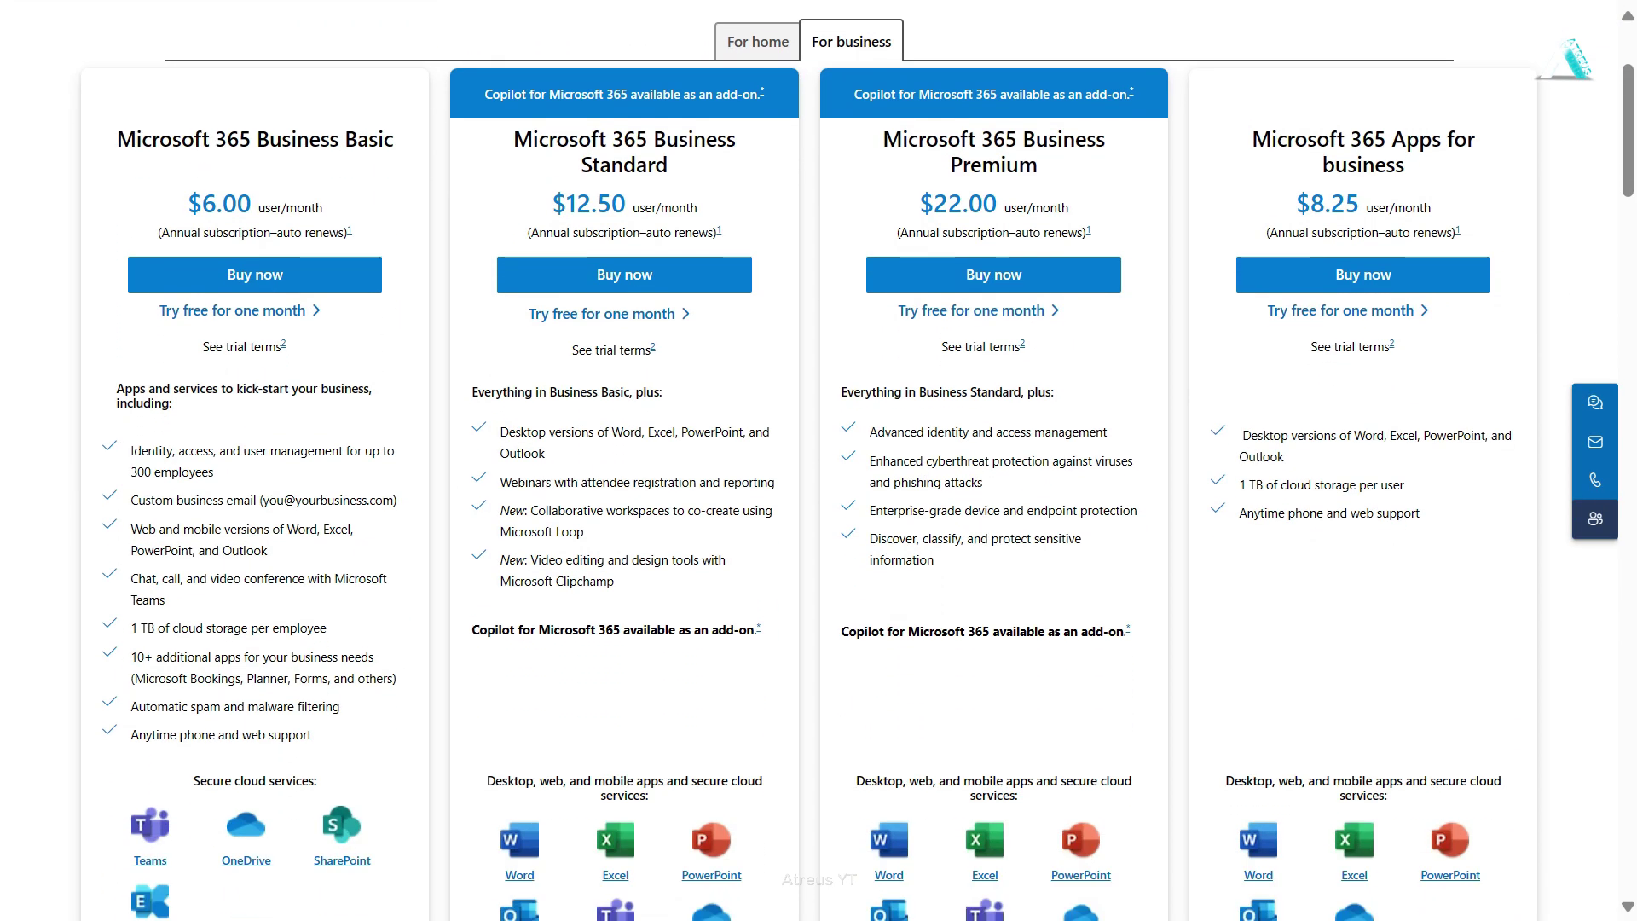
pyautogui.moveTo(883, 139); pyautogui.dragTo(1035, 138)
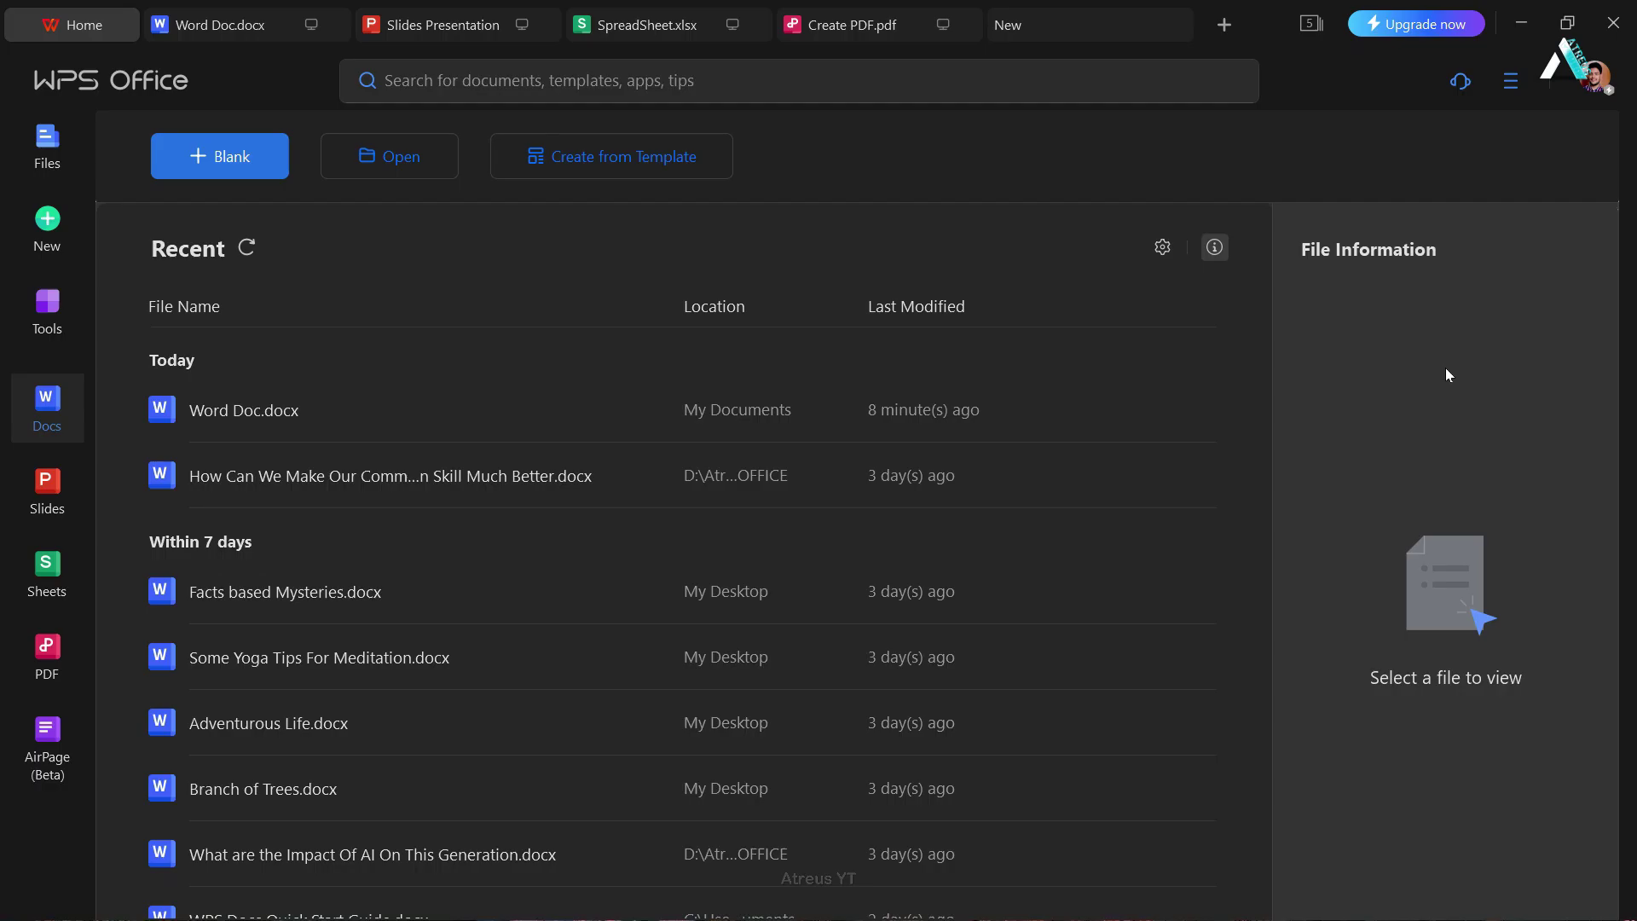
# Step: Bring up Save As Microsoft Word Document (*.docx) for Word Doc.docx, then cancel without saving
pyautogui.click(1567, 22)
pyautogui.click(1472, 146)
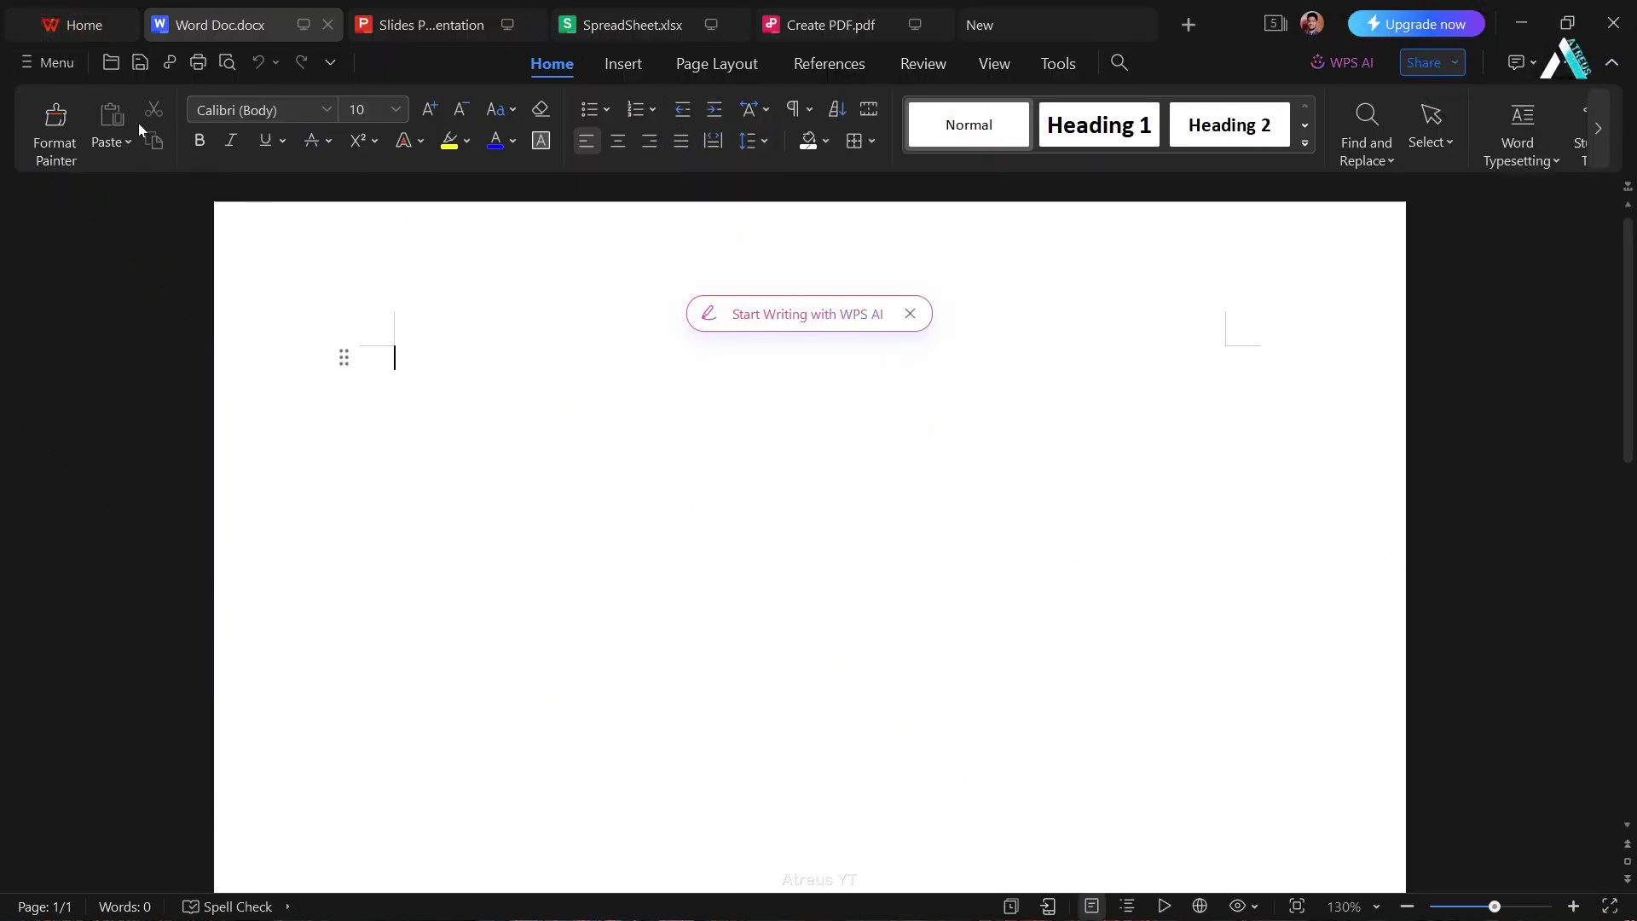
pyautogui.click(53, 68)
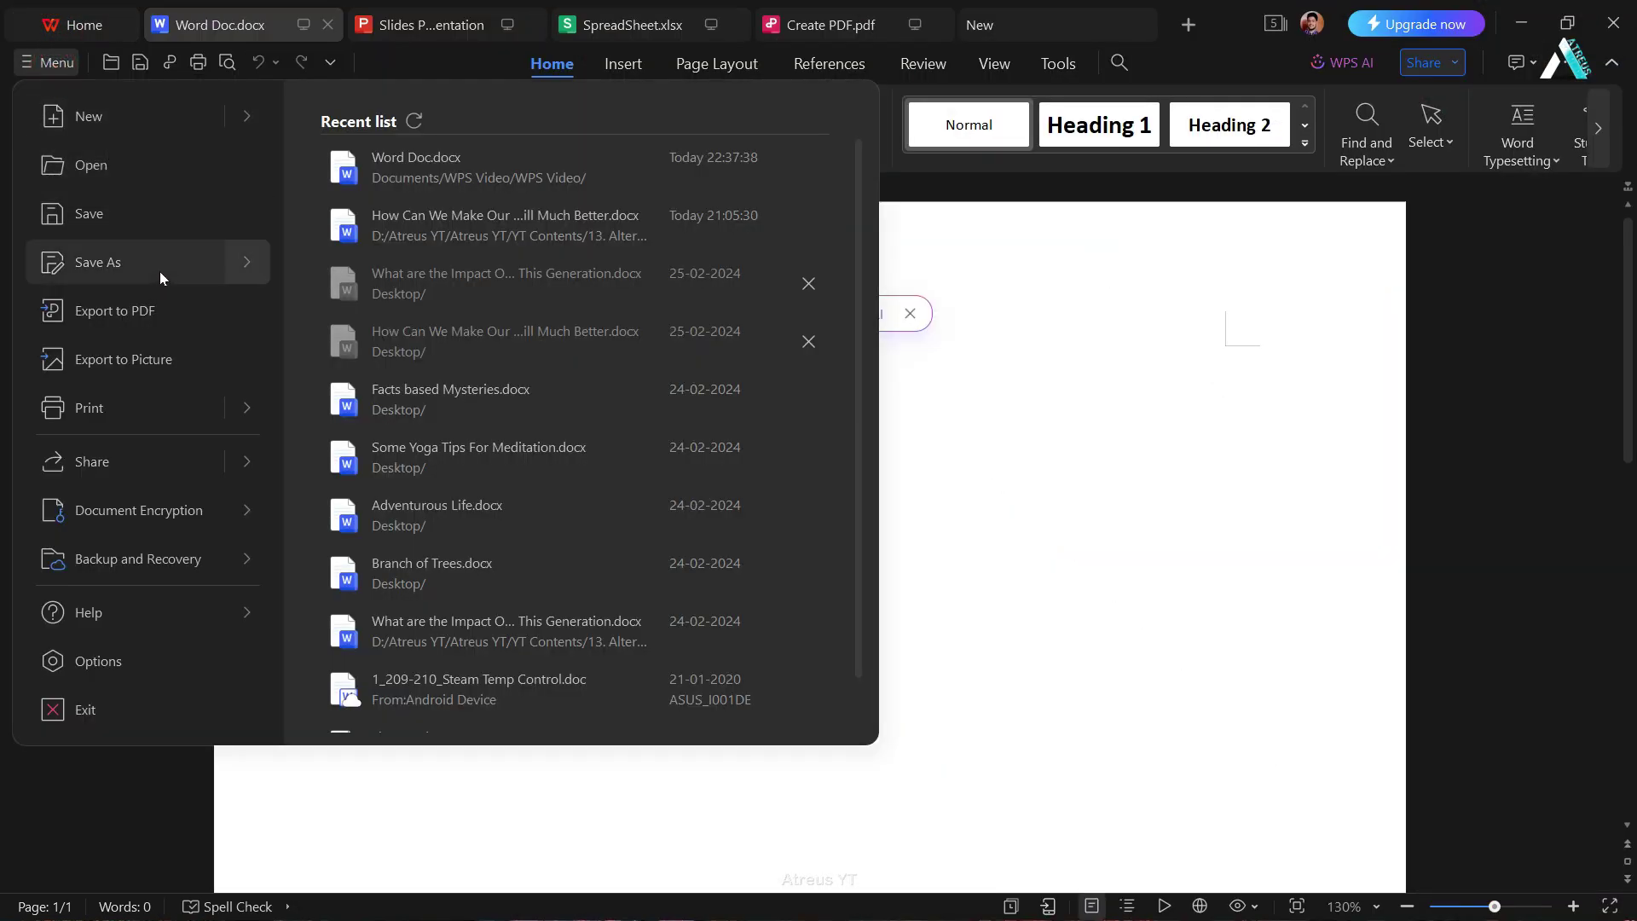
pyautogui.moveTo(160, 271)
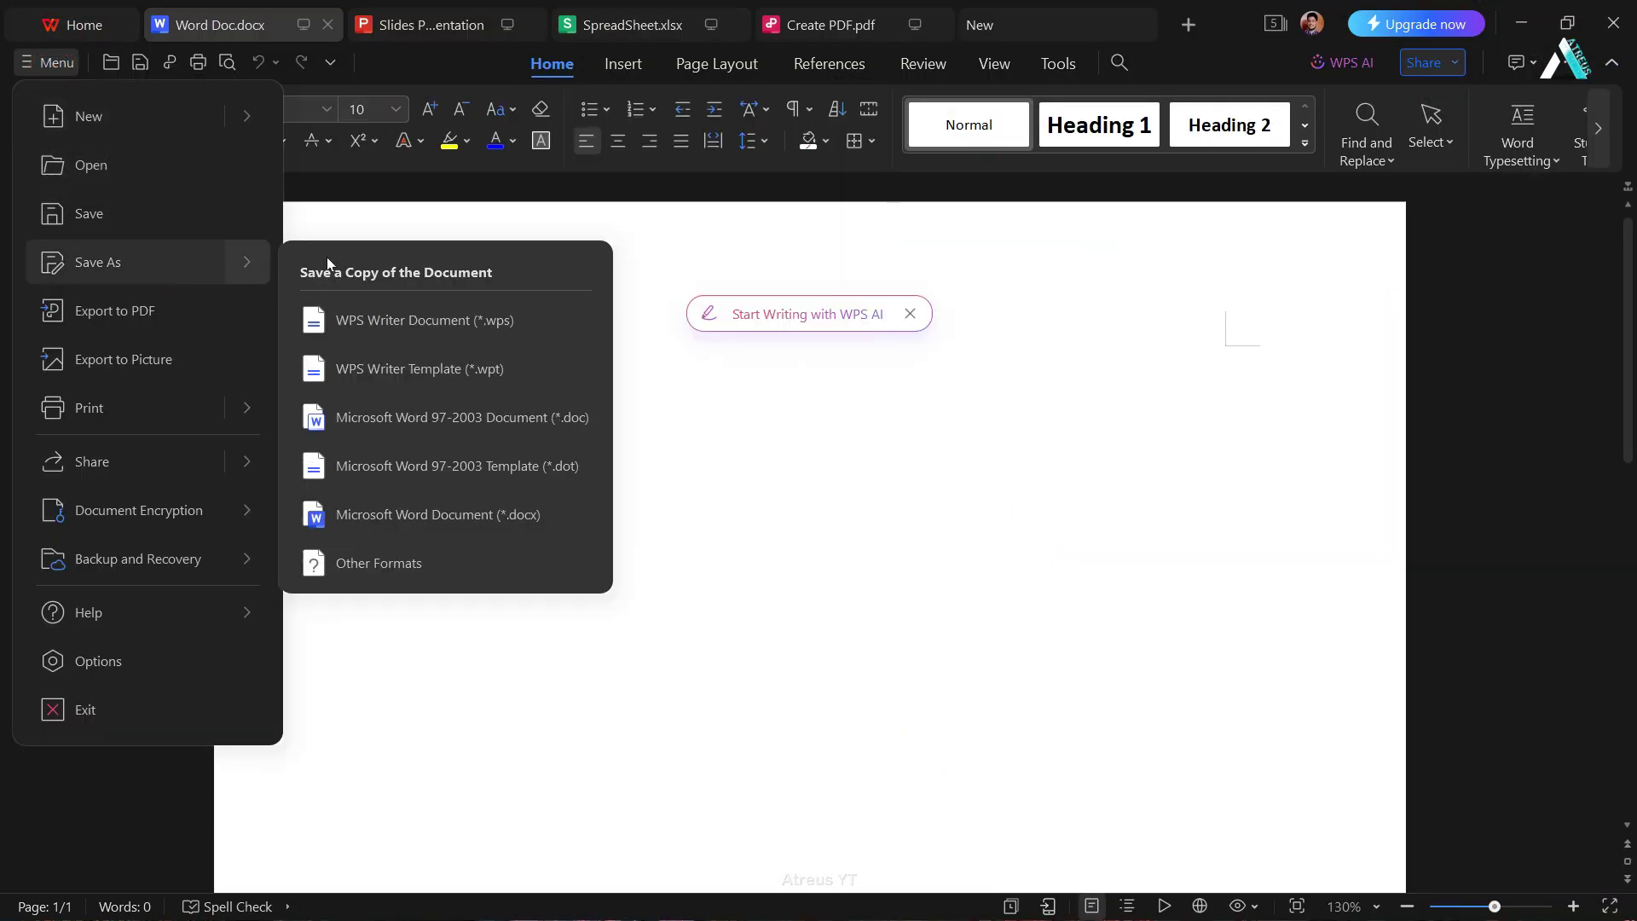
pyautogui.click(477, 524)
pyautogui.click(731, 611)
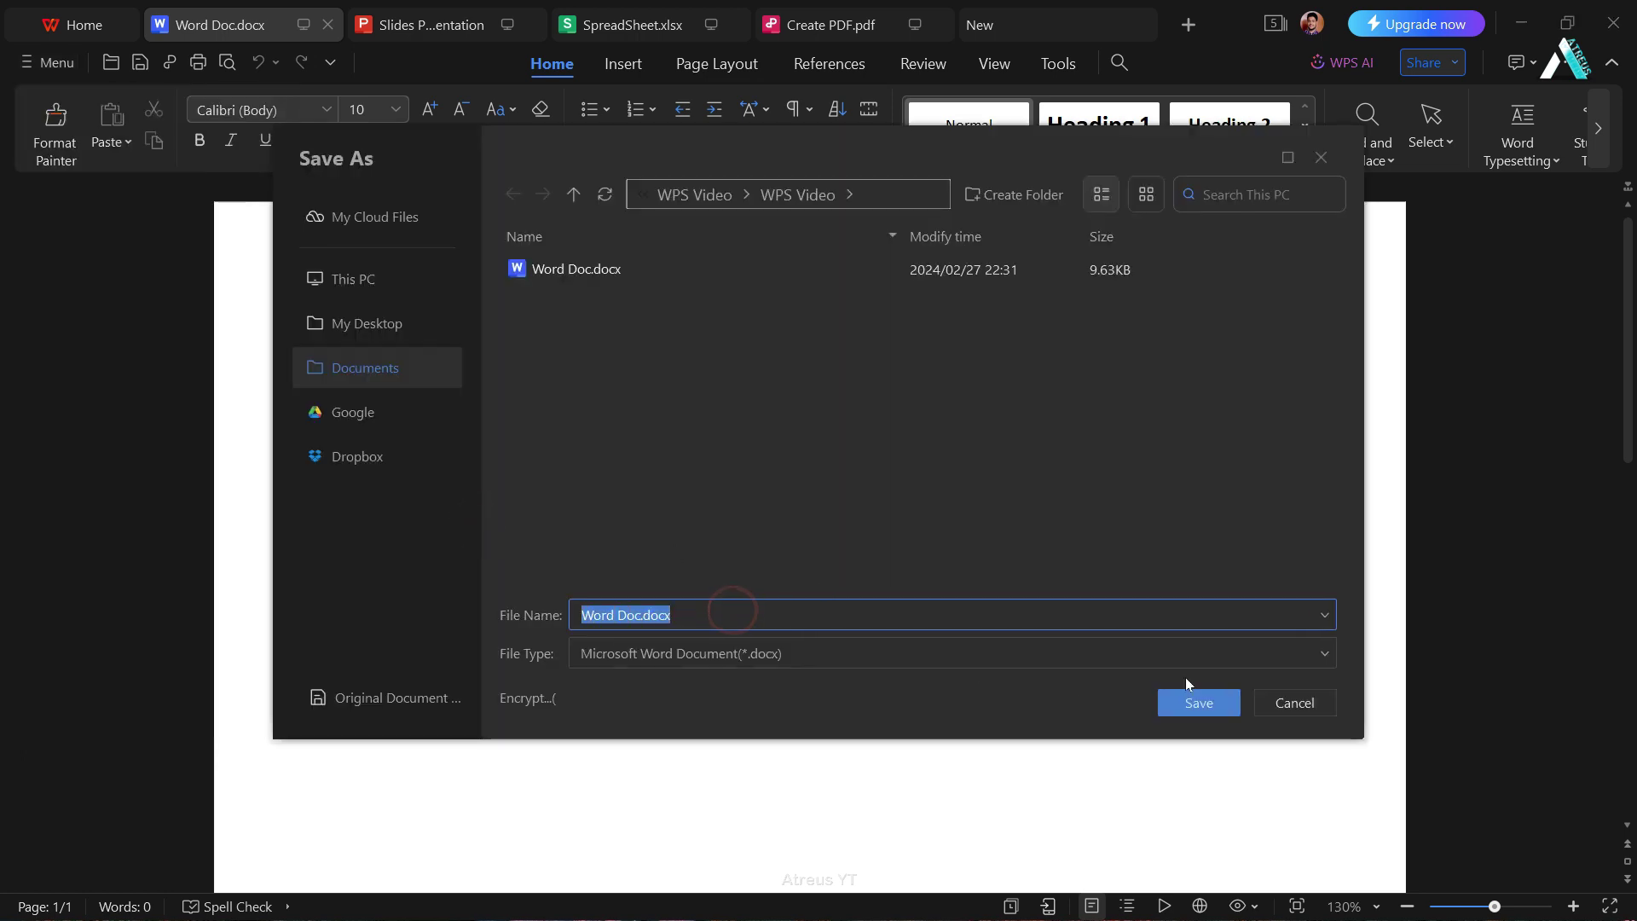
pyautogui.click(1294, 702)
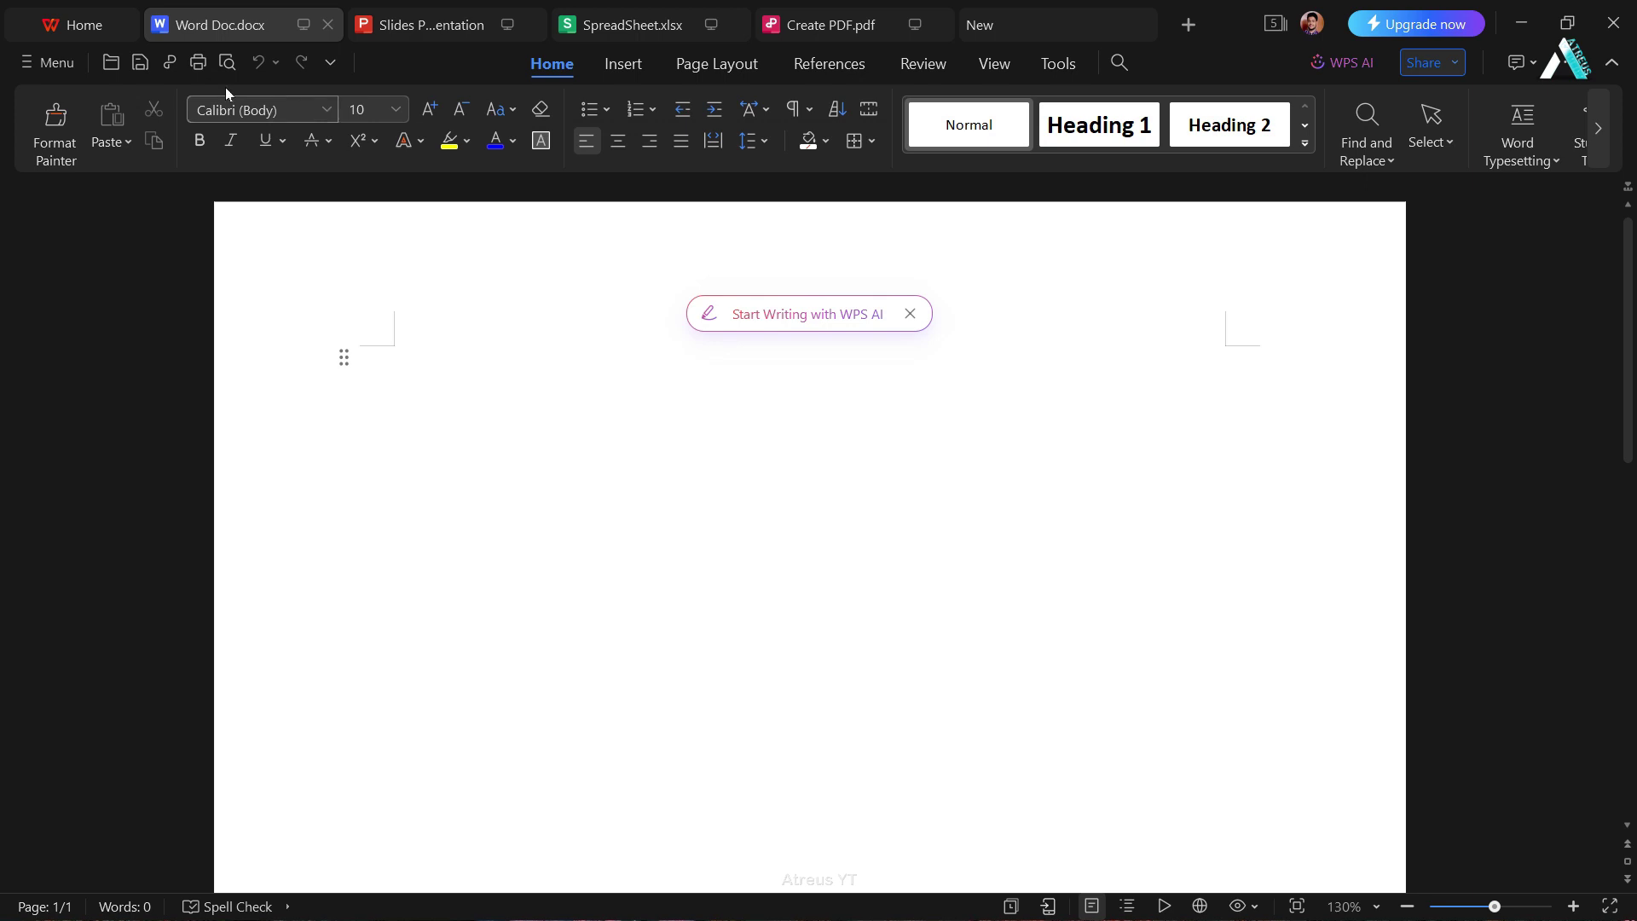
# Step: Cycle through the Home, Word Doc.docx, Slides Presentation, SpreadSheet.xlsx and Create PDF.pdf tabs, then scroll down
pyautogui.click(76, 25)
pyautogui.click(188, 30)
pyautogui.click(448, 29)
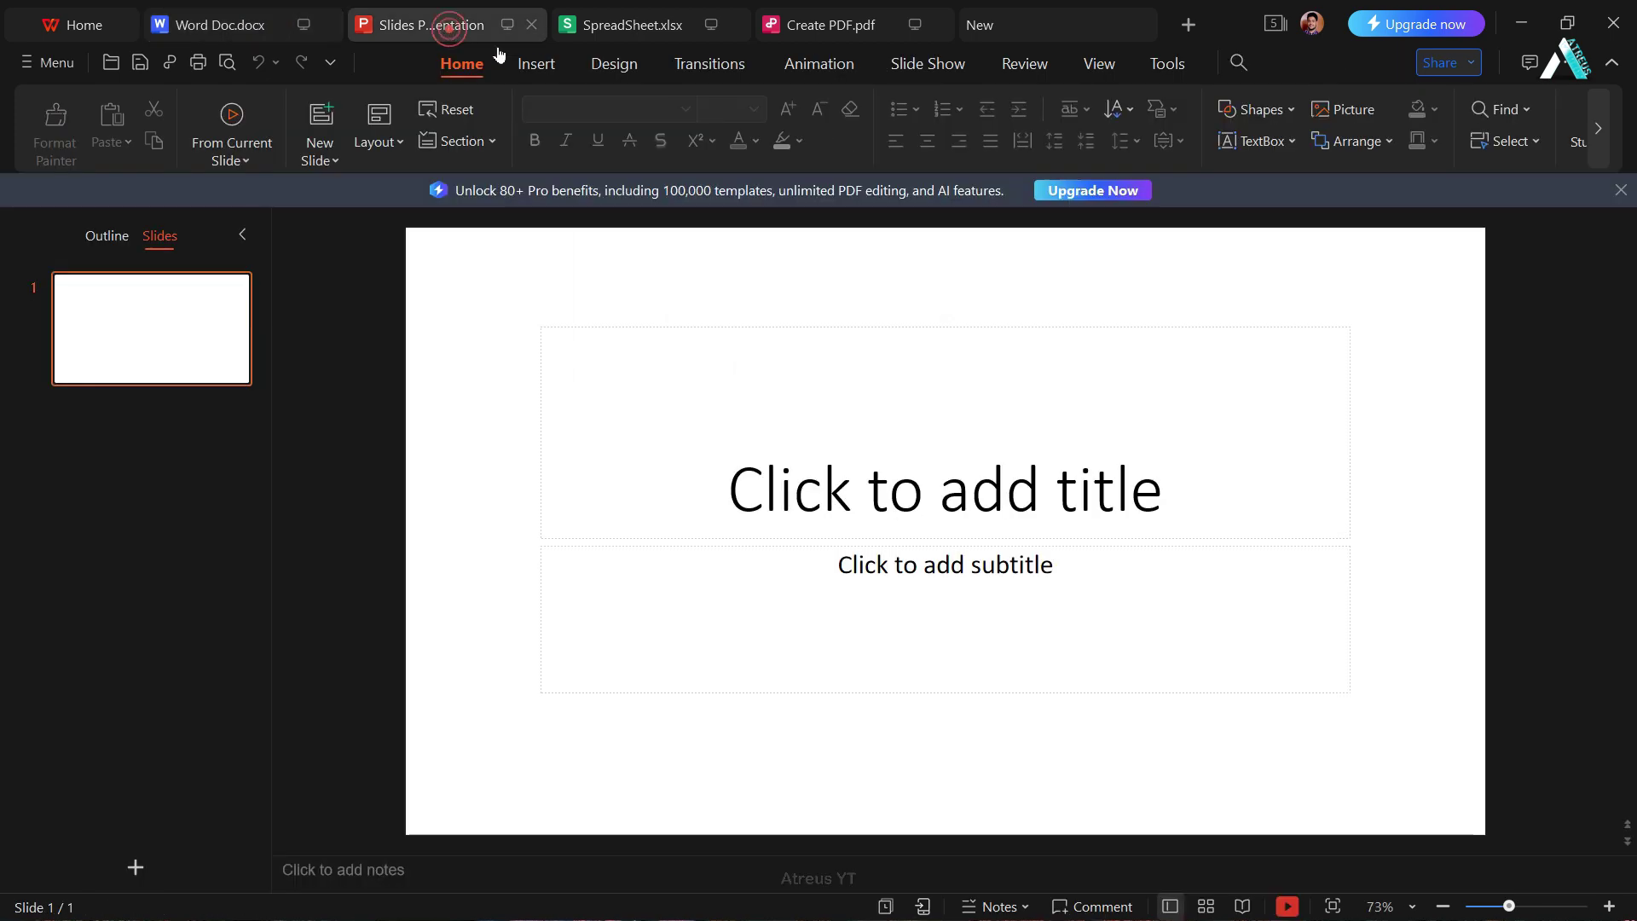
pyautogui.click(626, 38)
pyautogui.click(844, 27)
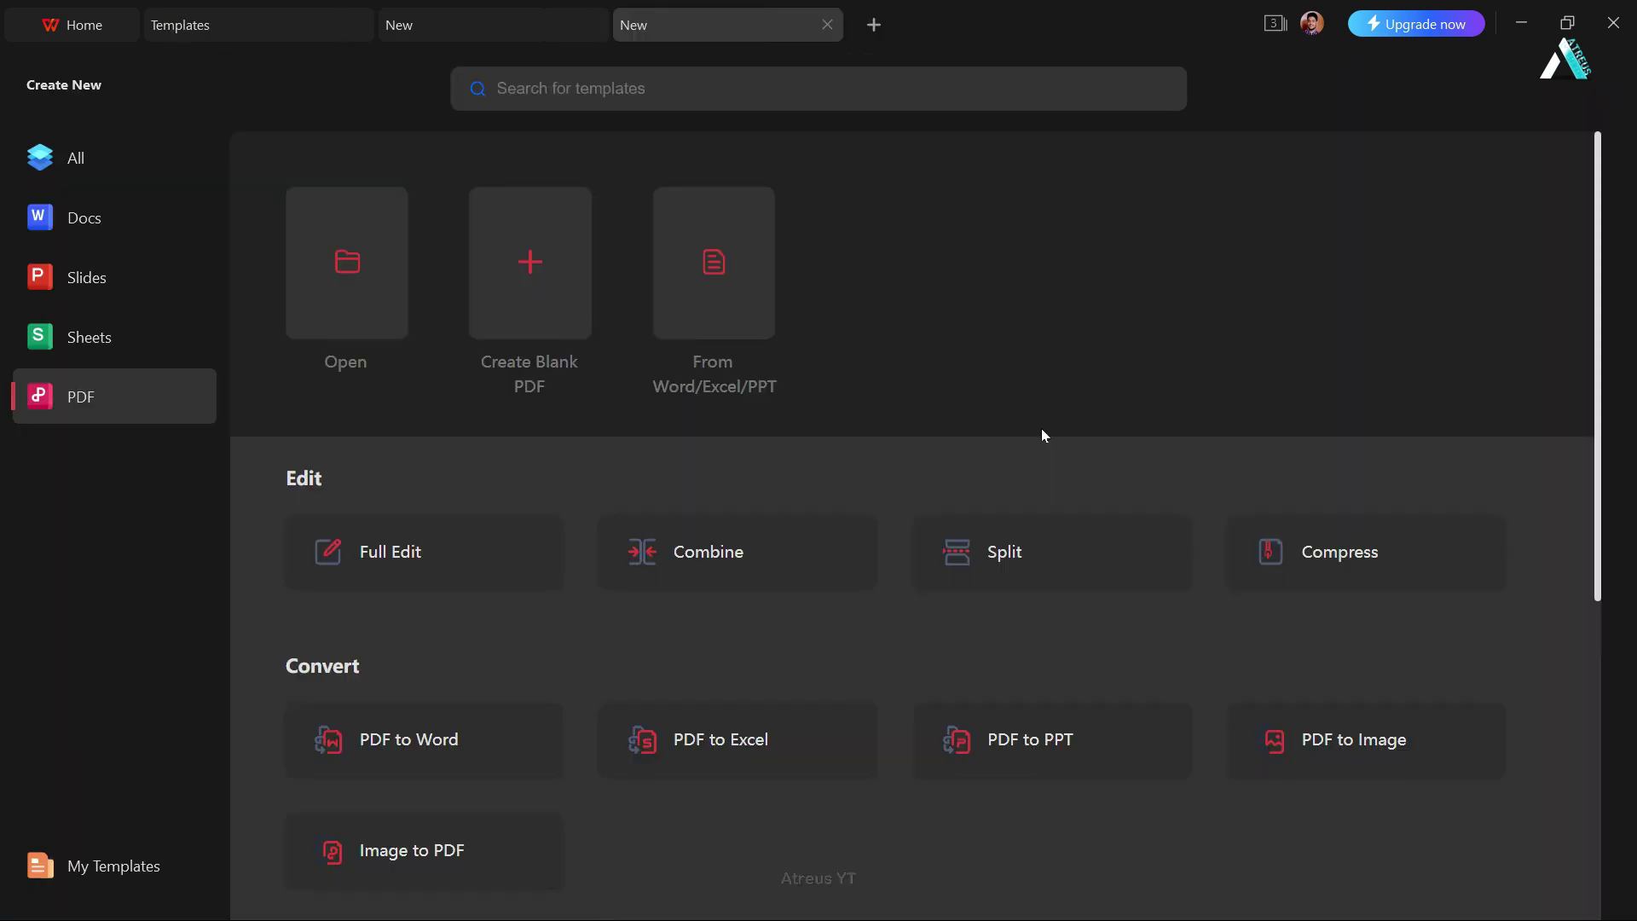
pyautogui.scroll(-6, 1041, 431)
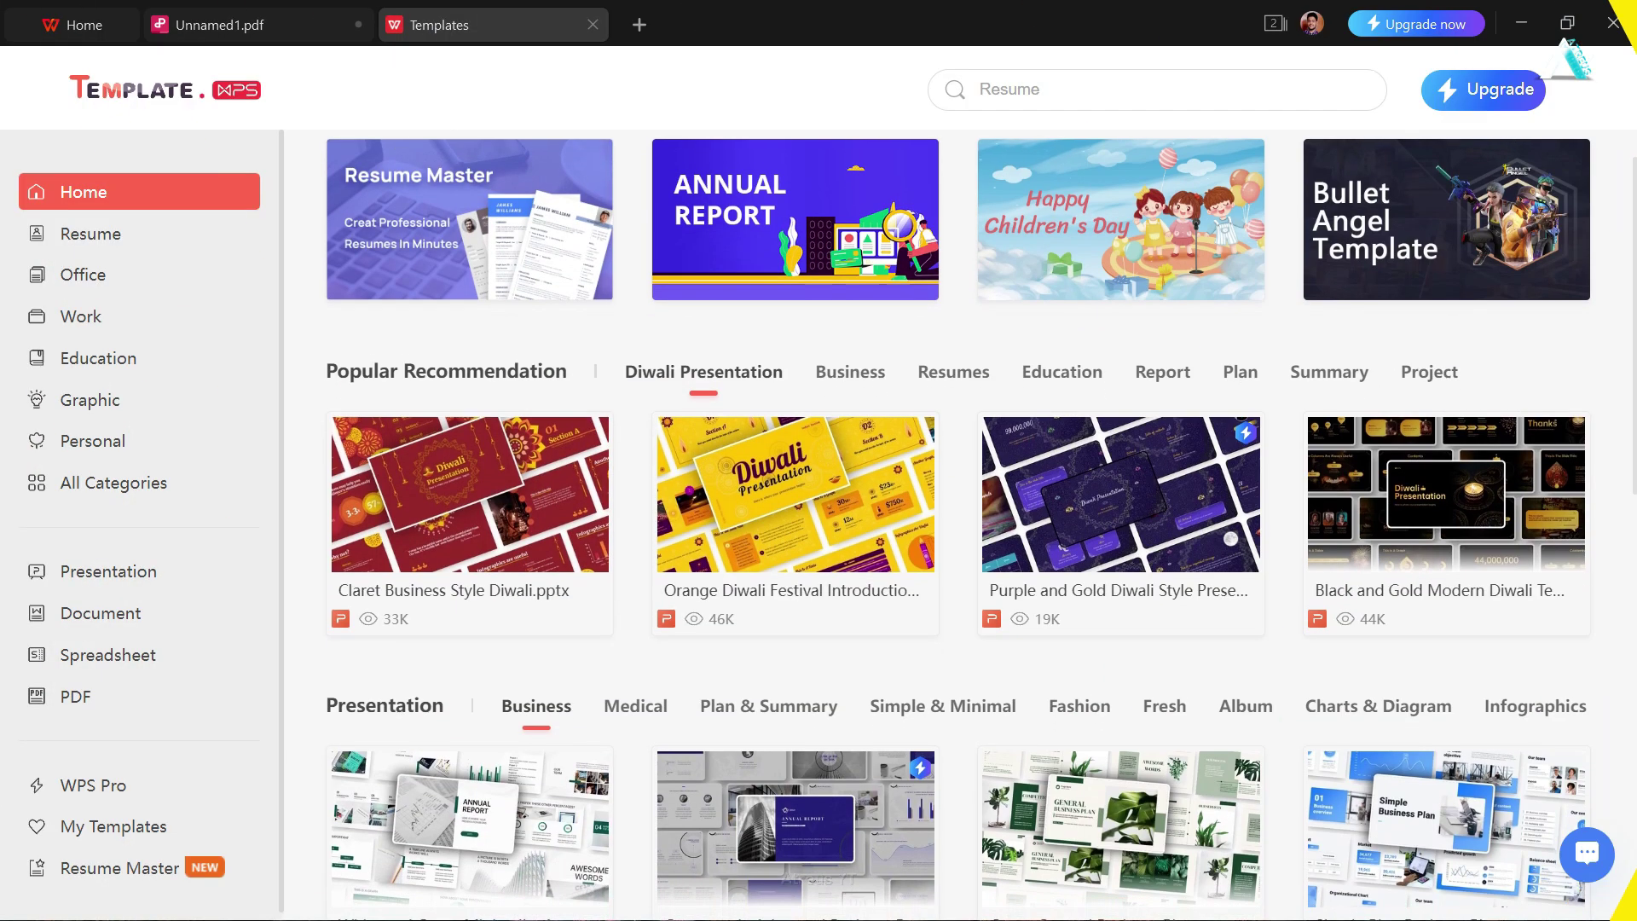
pyautogui.scroll(-3, 981, 512)
pyautogui.scroll(-7, 980, 511)
pyautogui.scroll(-2, 980, 511)
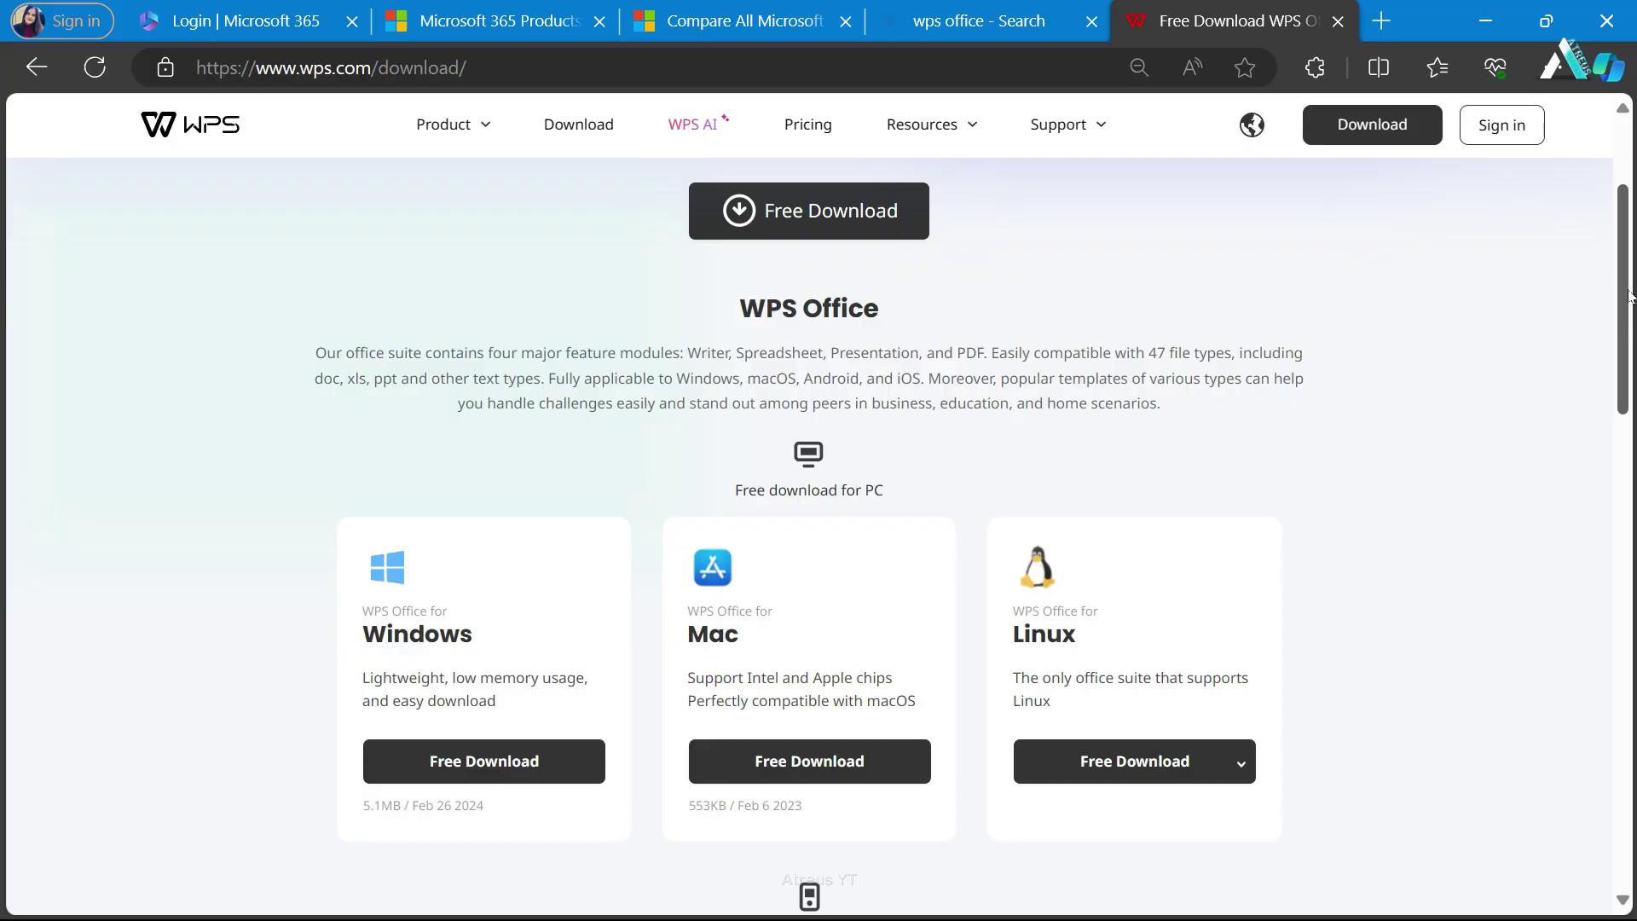
# Step: Go back to the wps.com homepage and dismiss the recent searches list
pyautogui.moveTo(1628, 294); pyautogui.dragTo(1630, 391)
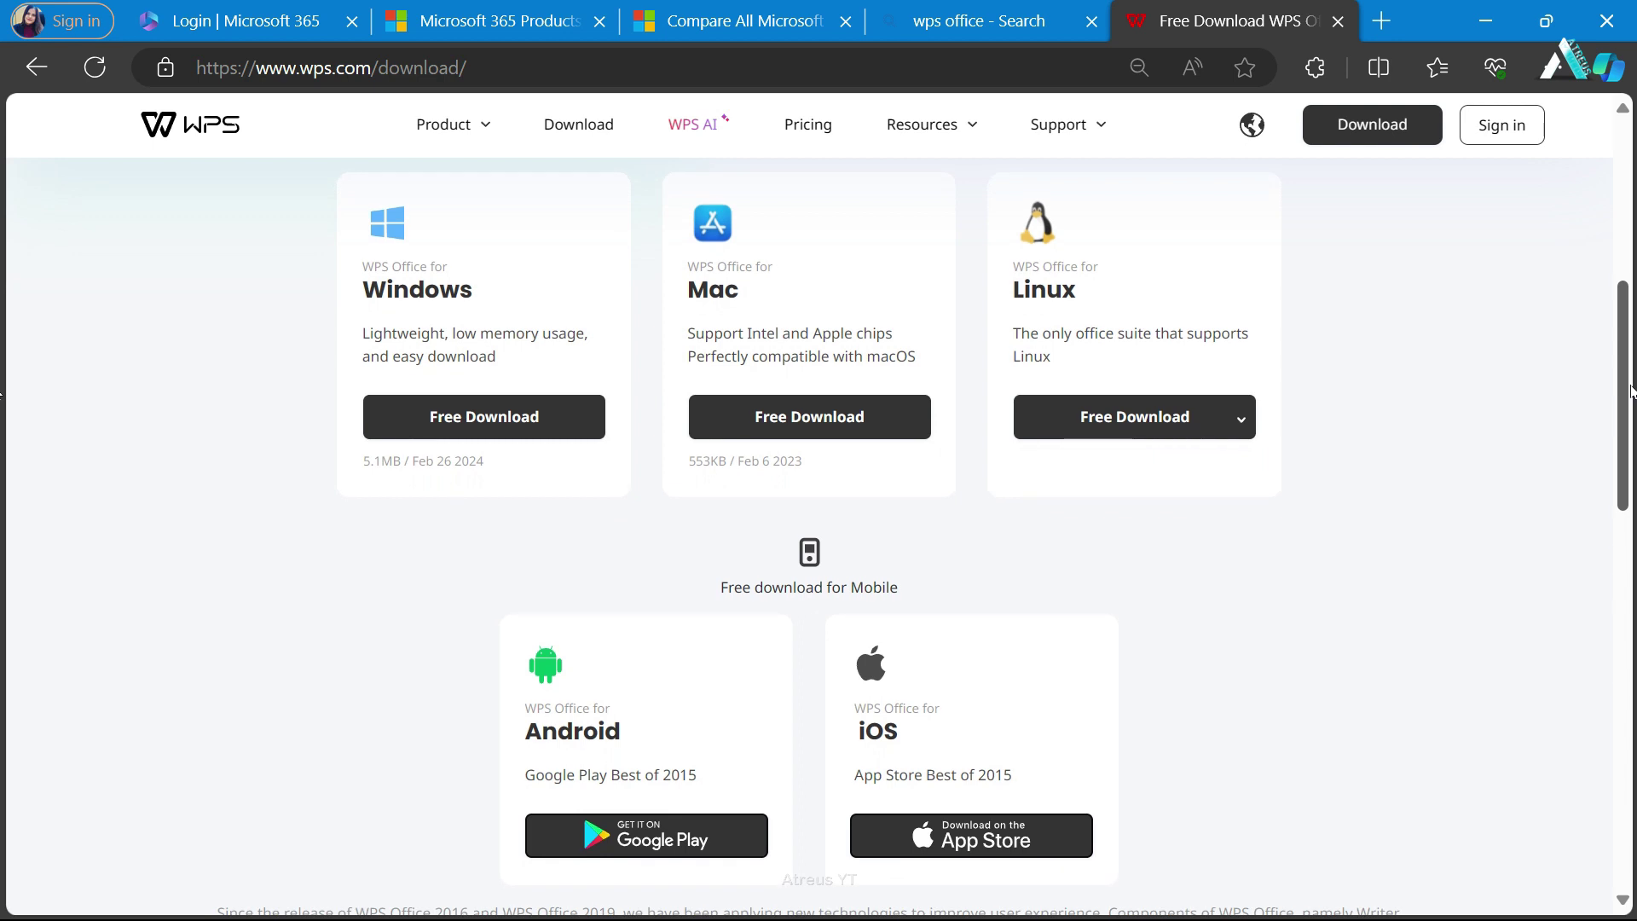
pyautogui.hotkey('alt', 'Left')
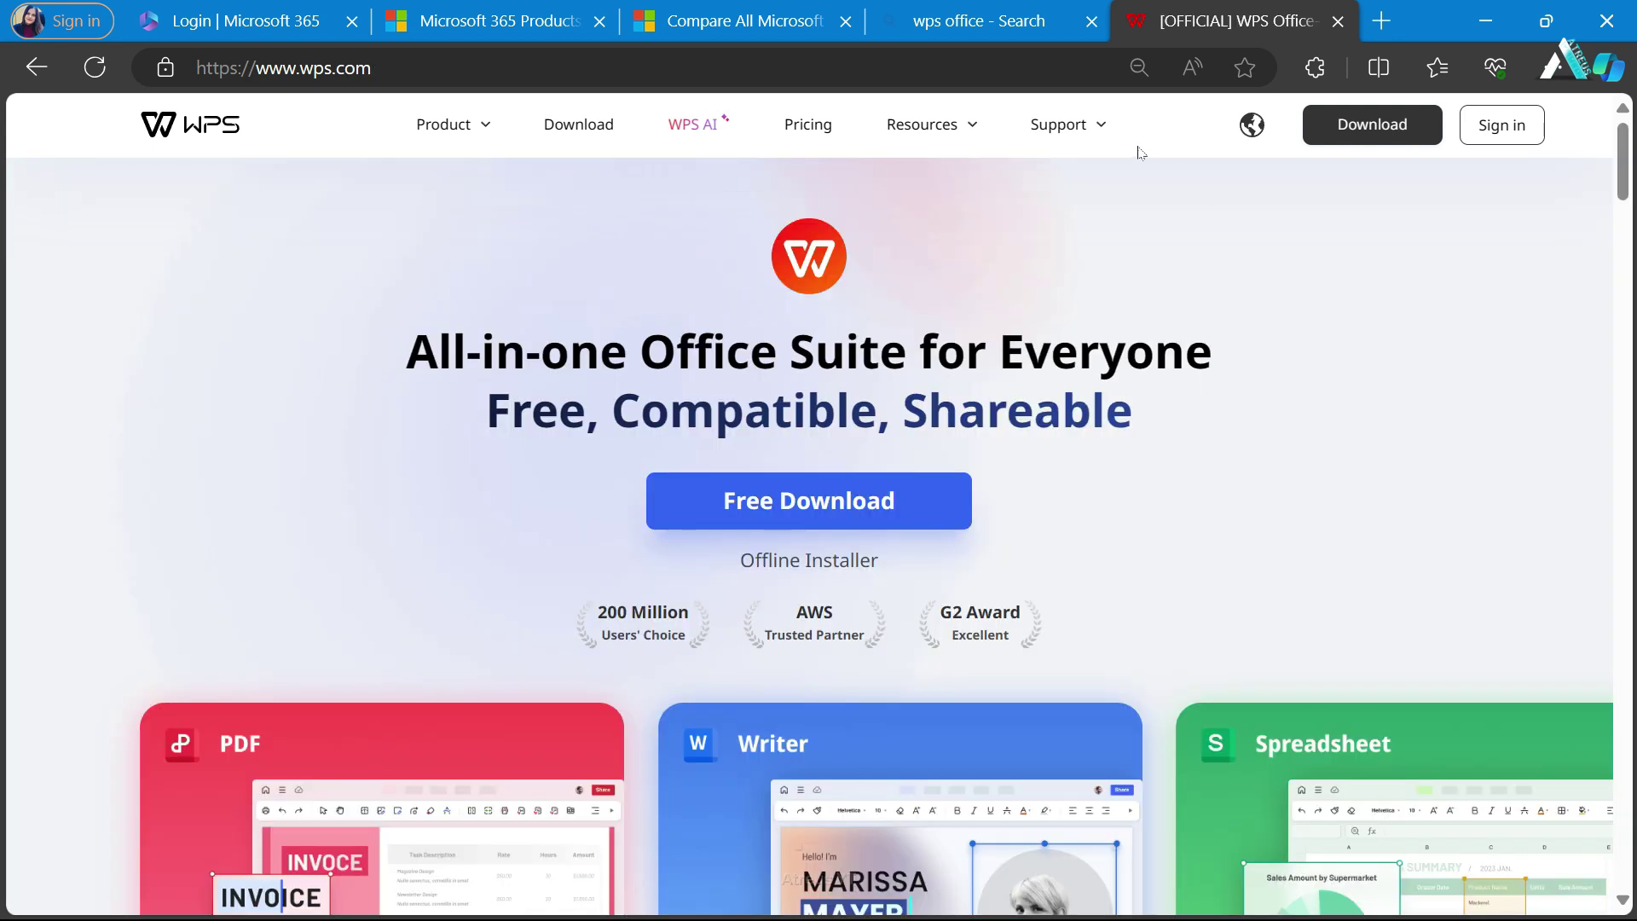
pyautogui.click(946, 58)
pyautogui.click(962, 61)
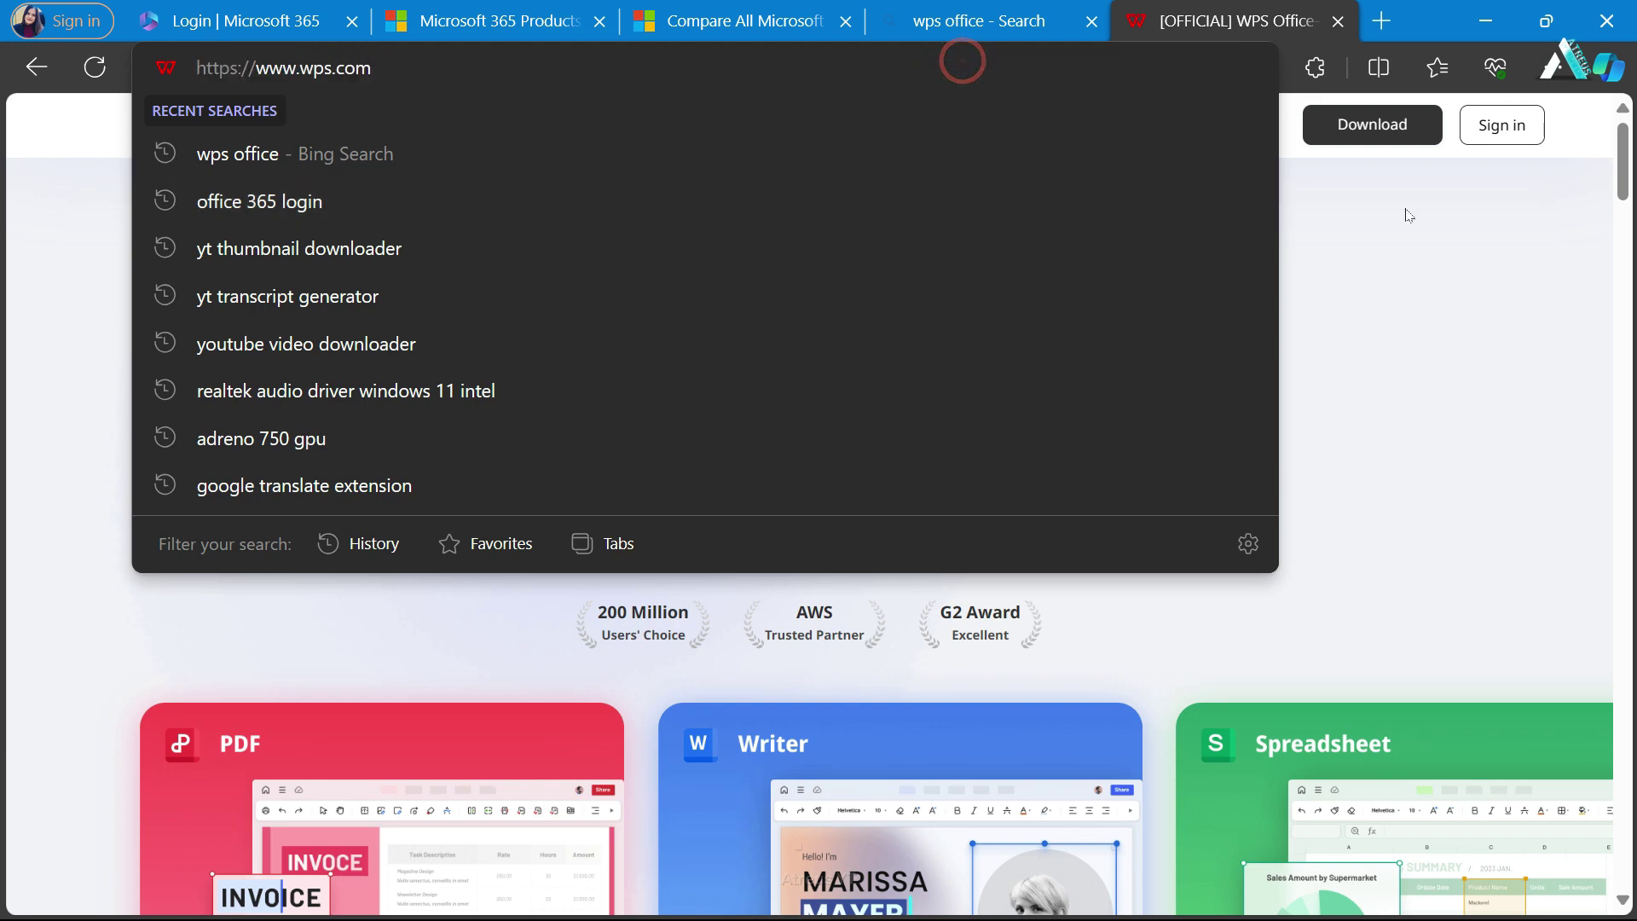
pyautogui.click(1478, 308)
# Step: Download the WPS Office installer, accept the licence agreement, and install it
pyautogui.click(919, 509)
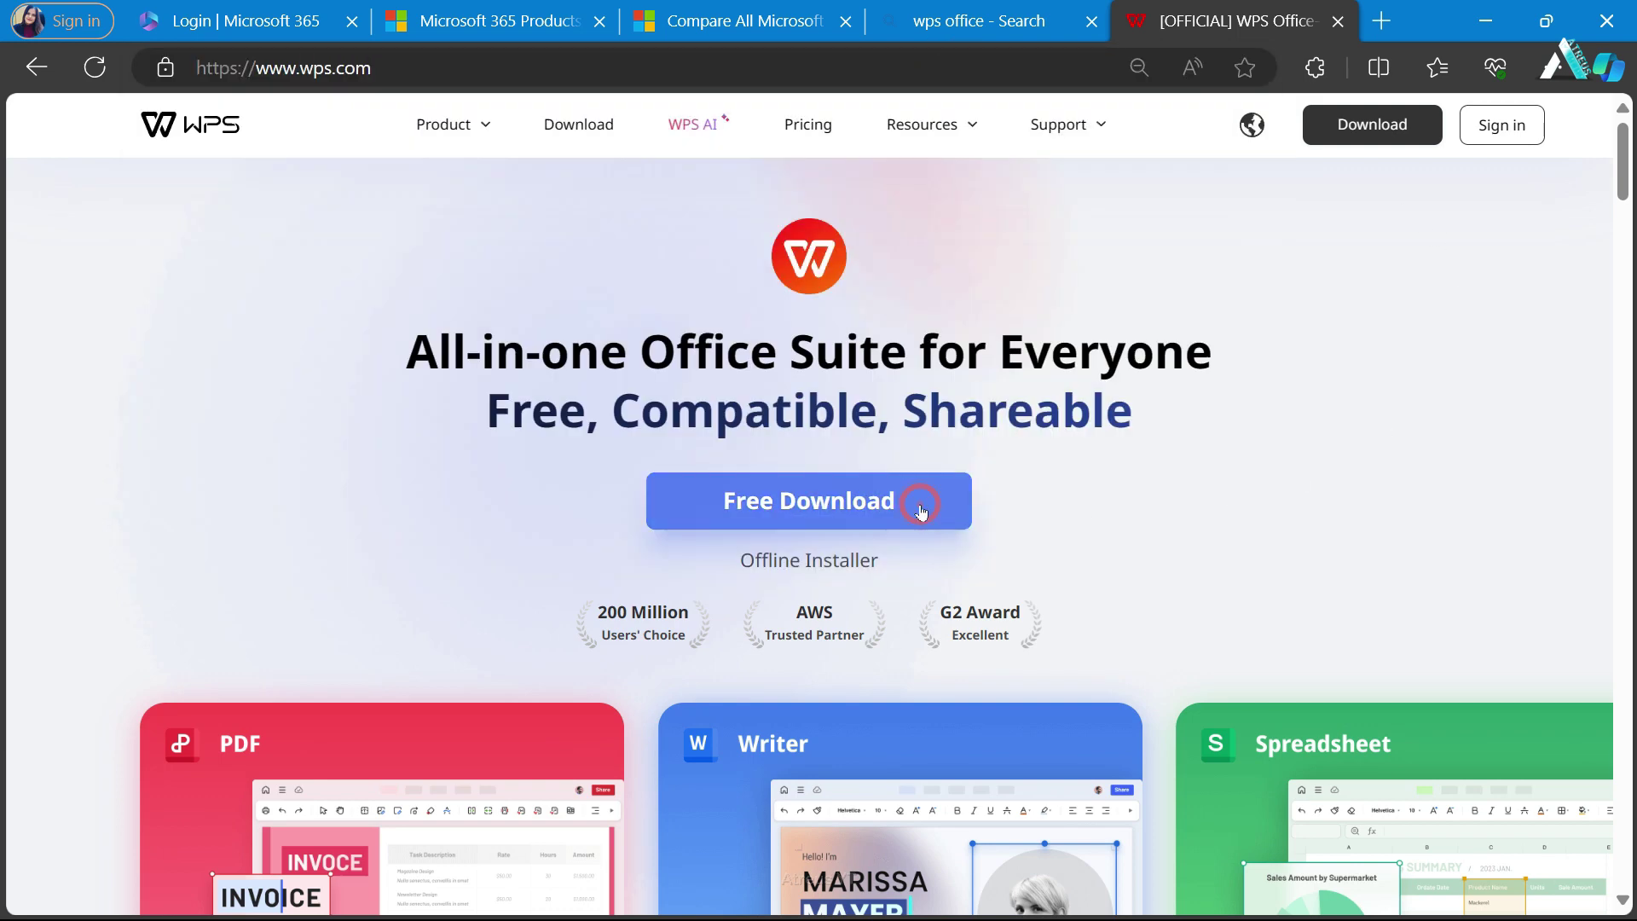
pyautogui.click(1066, 179)
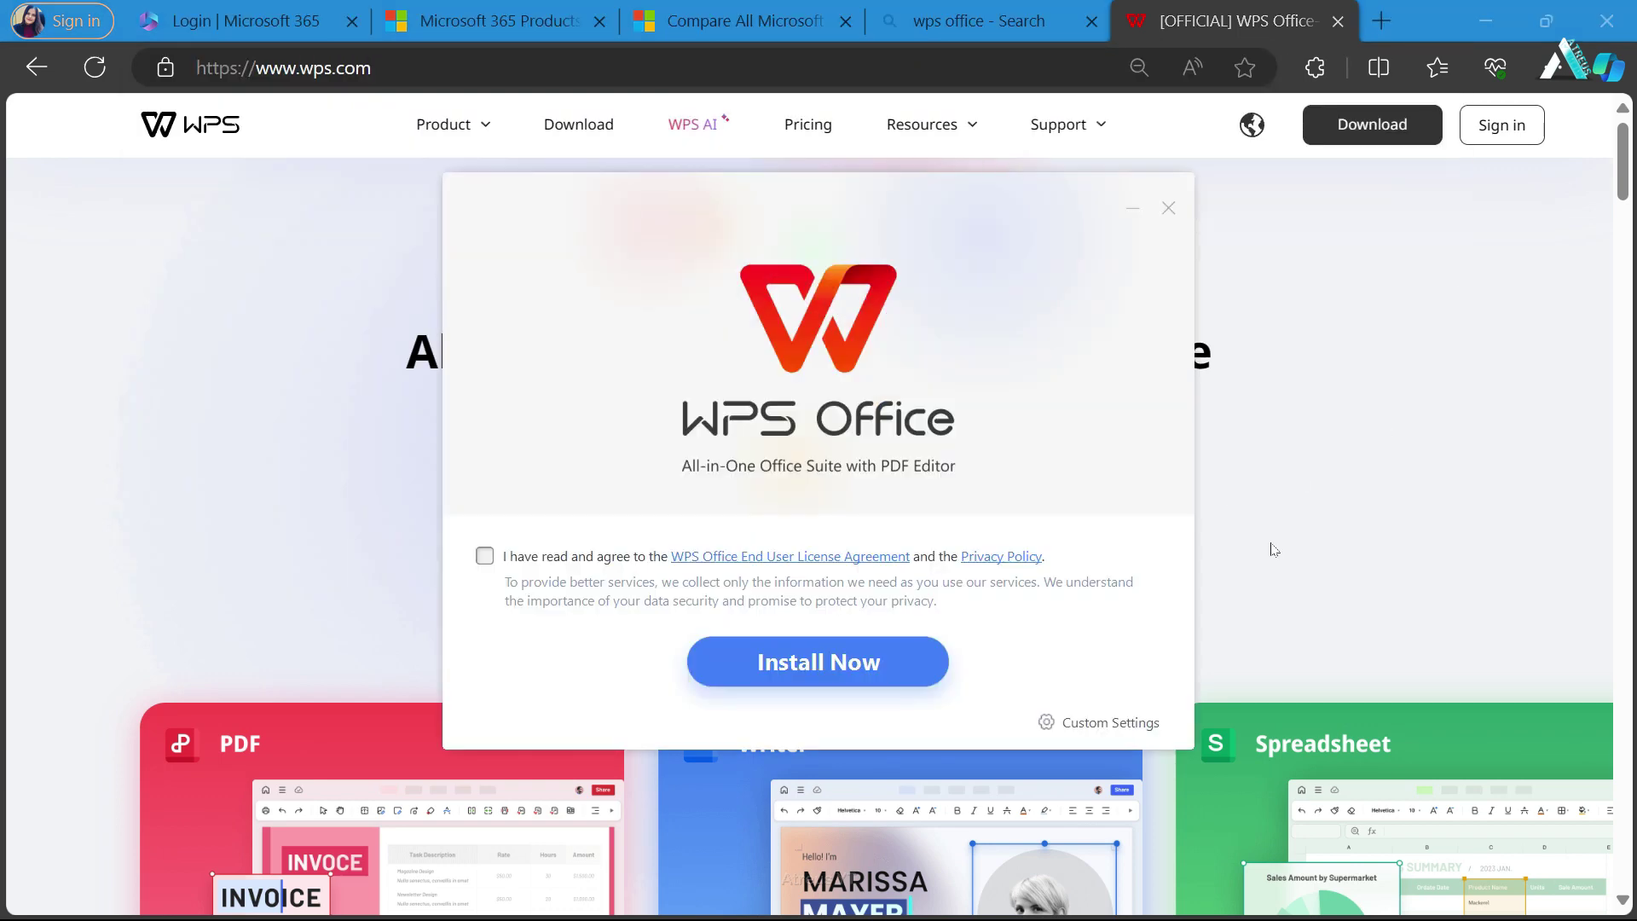
pyautogui.click(484, 556)
pyautogui.click(842, 673)
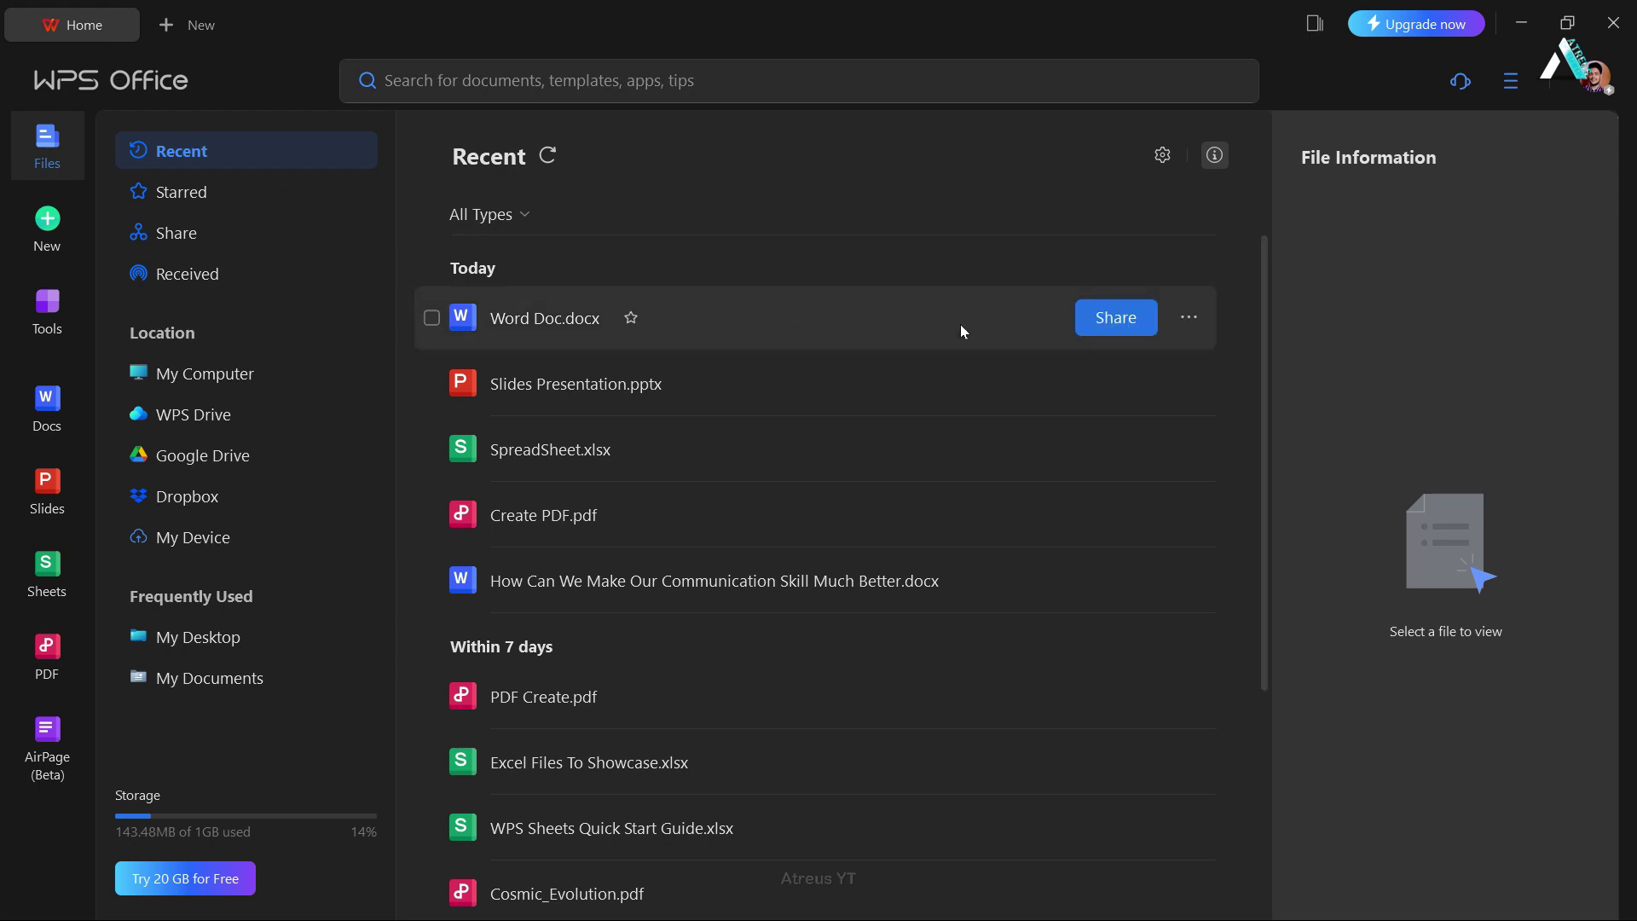
# Step: Show My Computer's Local Disk (C:), Local Disk (D:), My Desktop and My Documents
pyautogui.moveTo(1265, 304); pyautogui.dragTo(1230, 253)
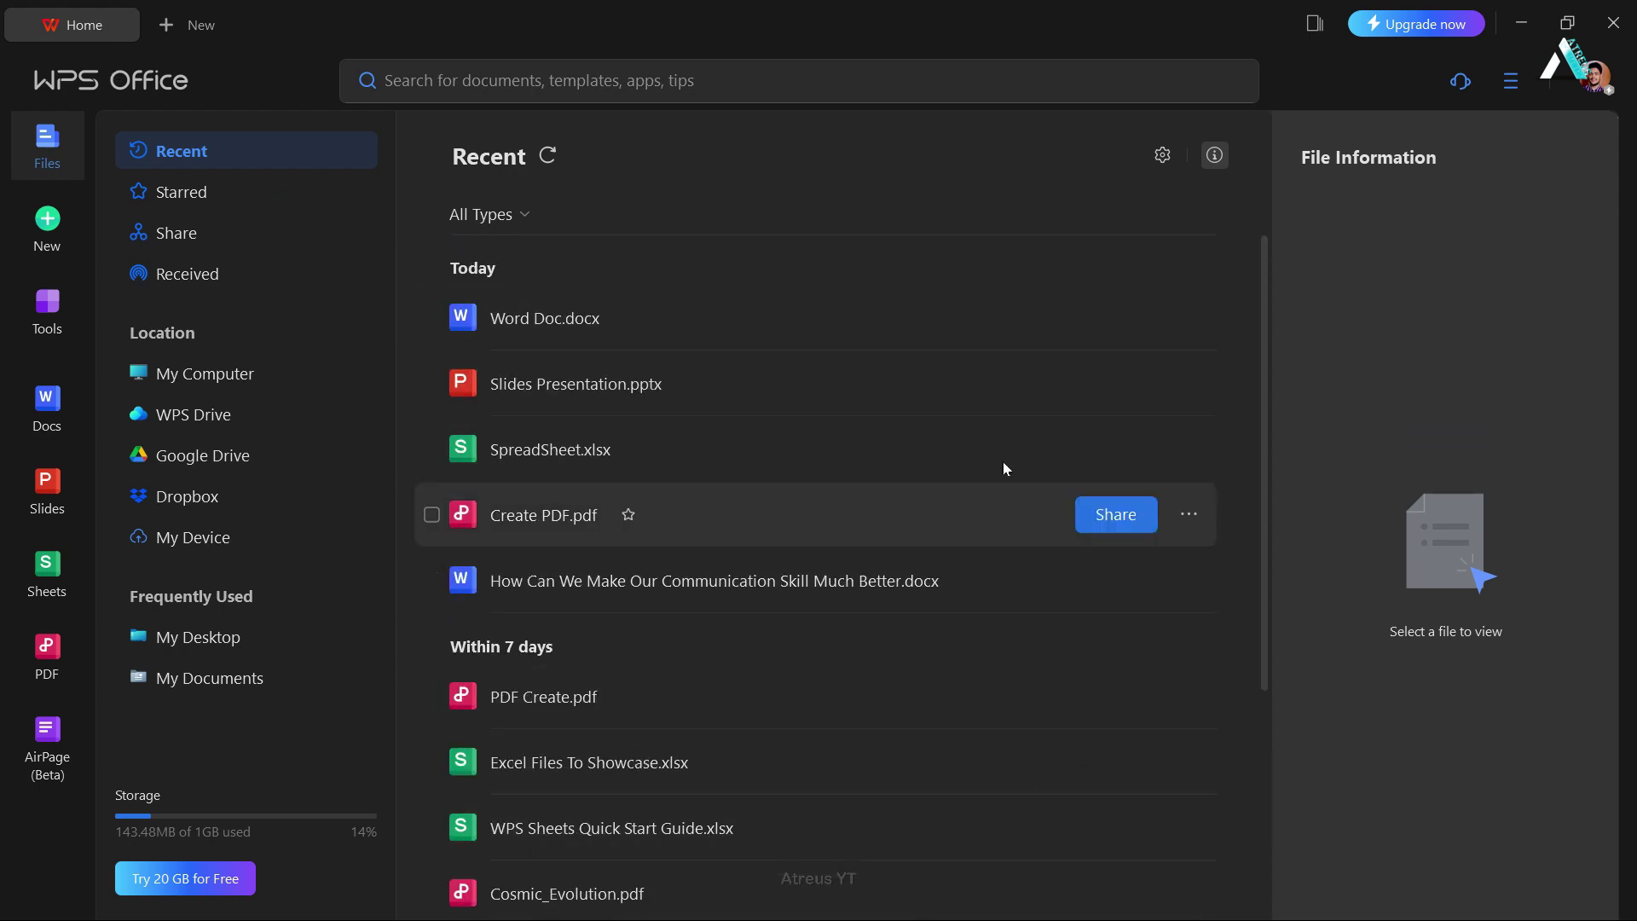
pyautogui.click(261, 380)
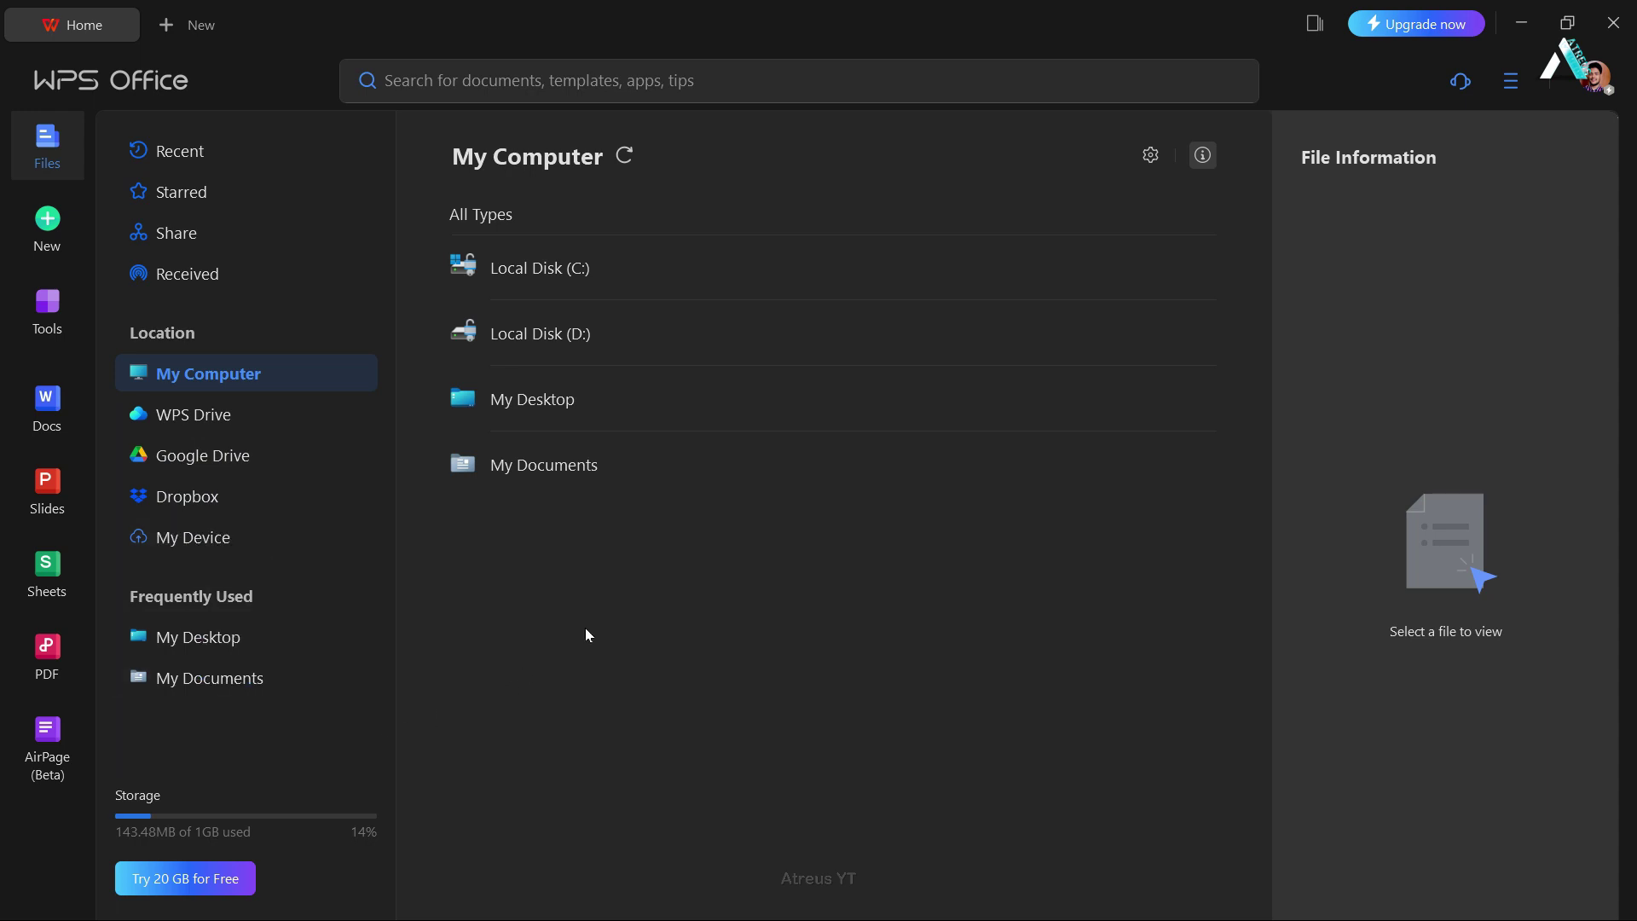
# Step: Open the Docs template gallery from the Docs files page and scroll through it
pyautogui.click(48, 402)
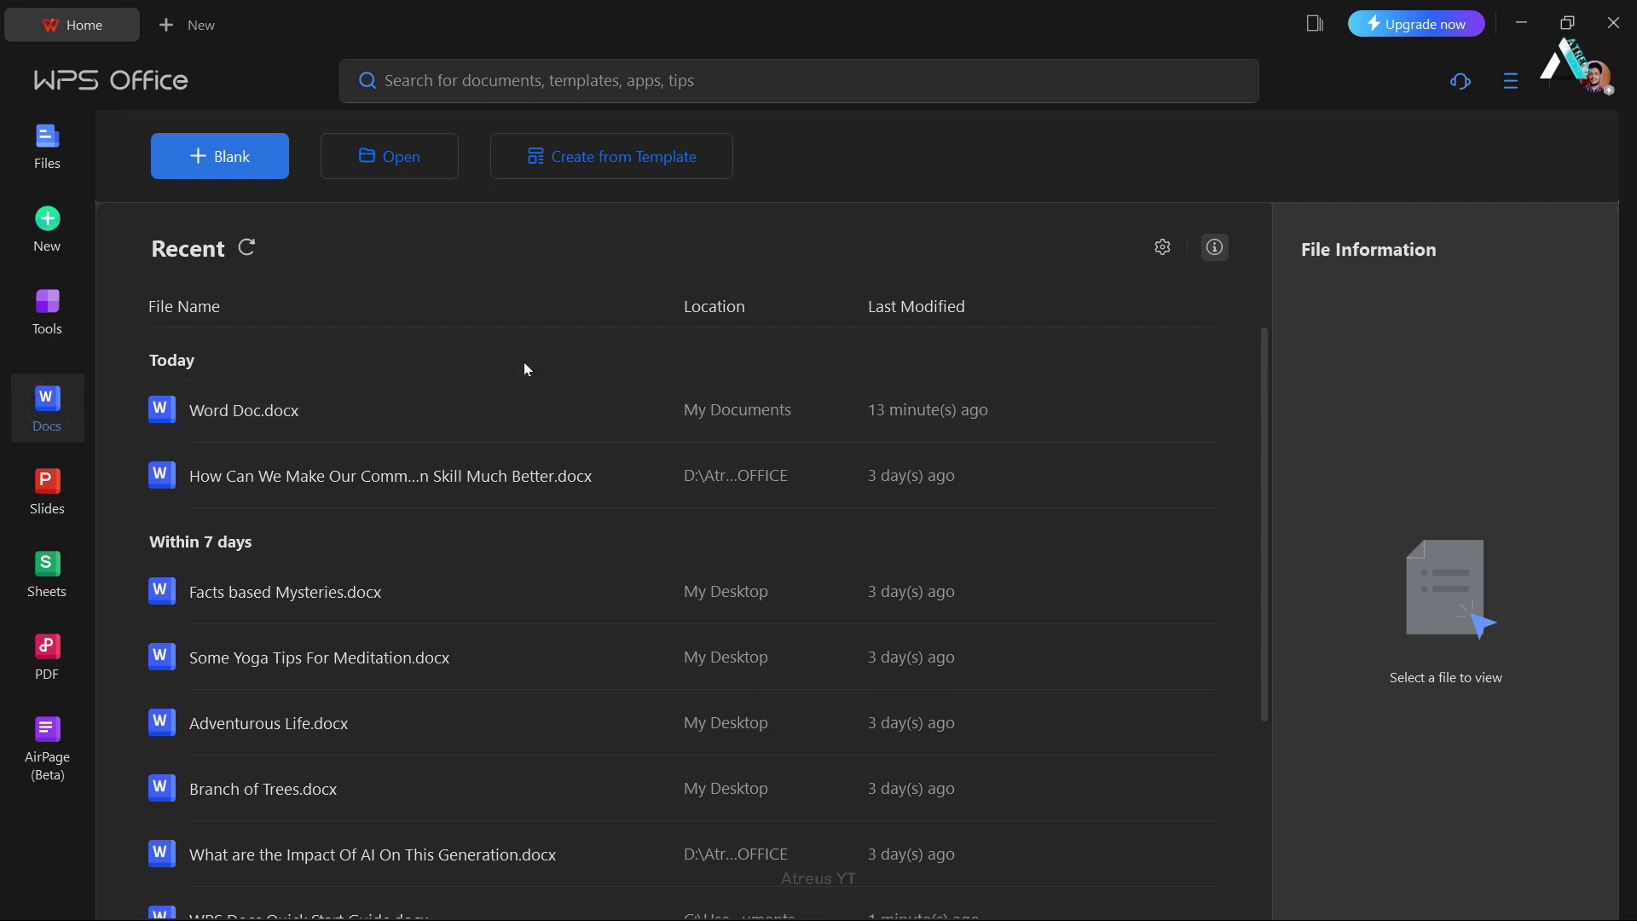
pyautogui.scroll(-3, 524, 363)
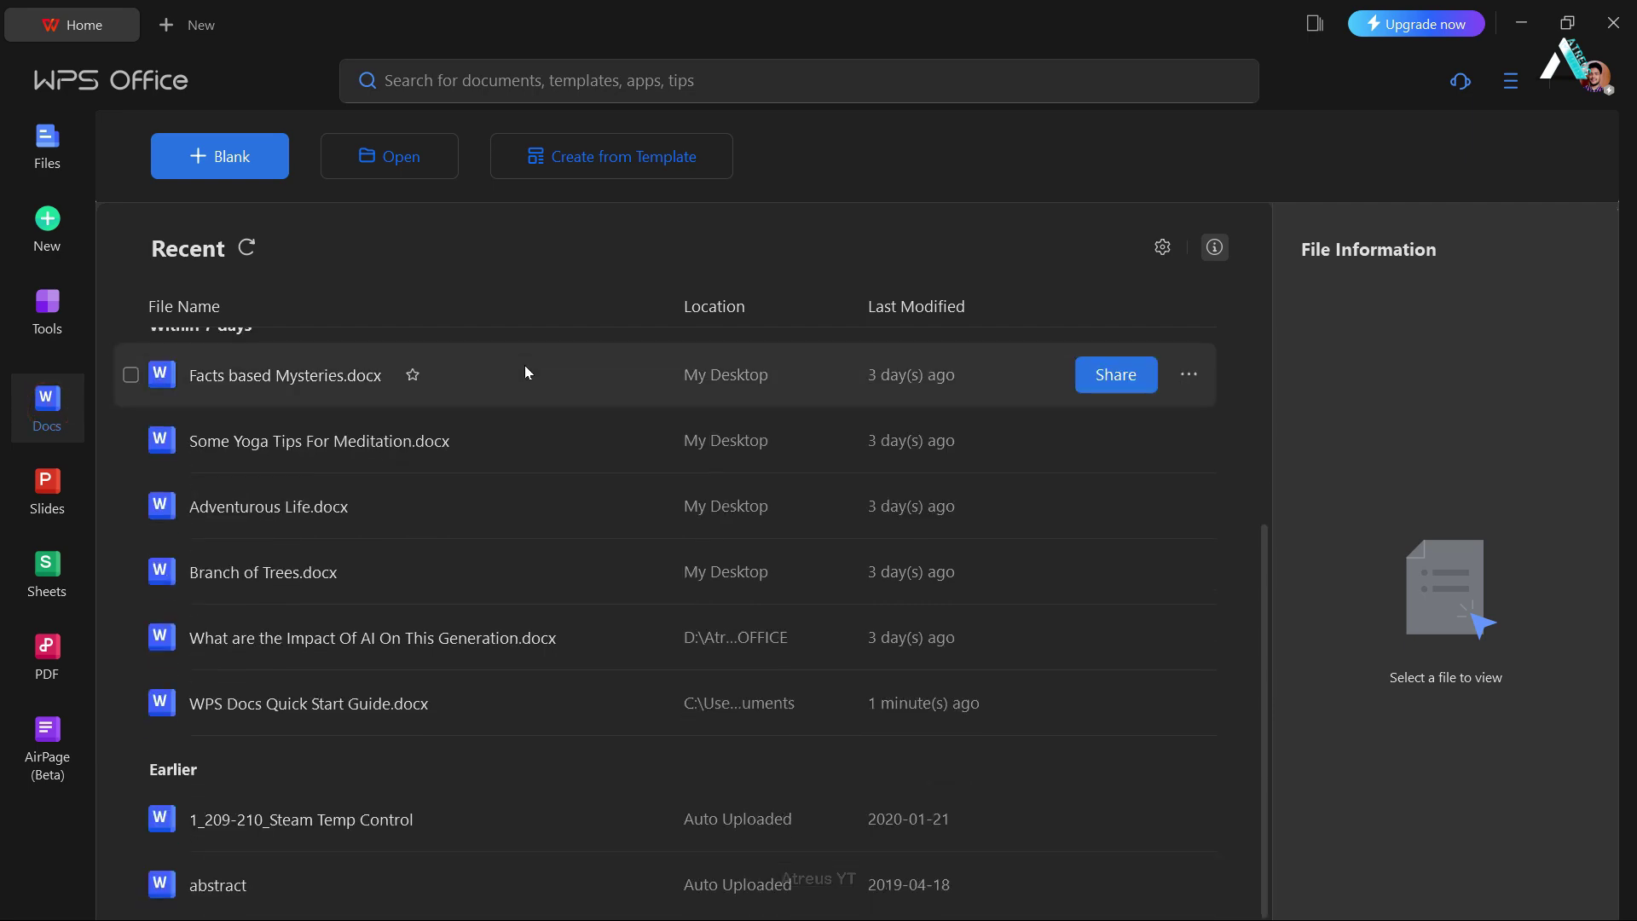
pyautogui.scroll(3, 524, 364)
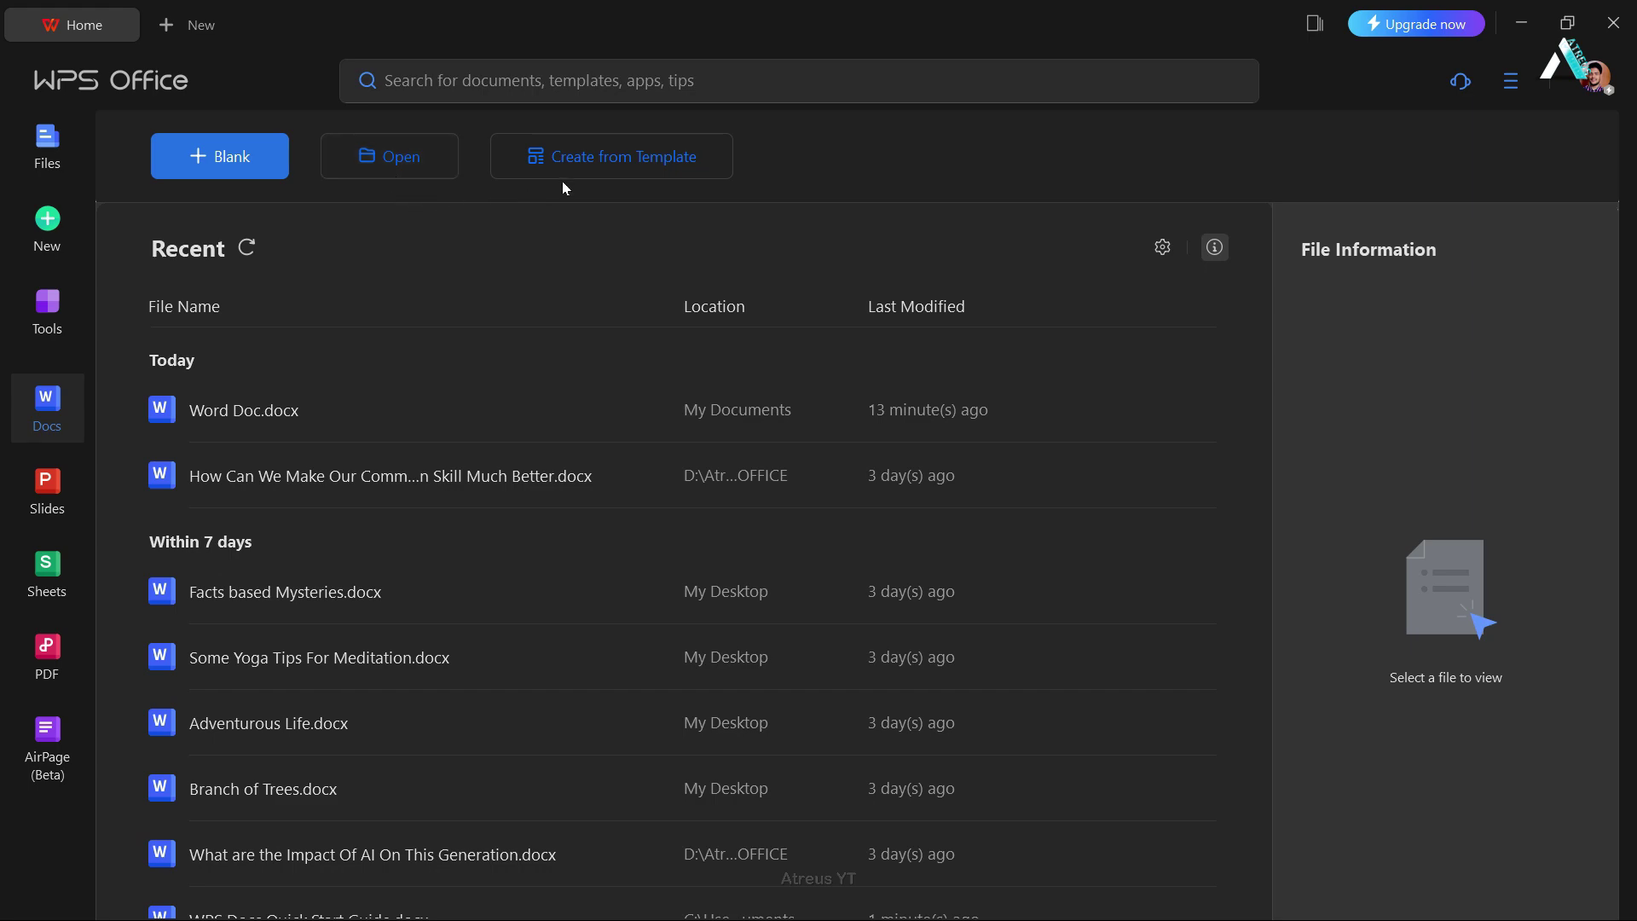
pyautogui.click(586, 166)
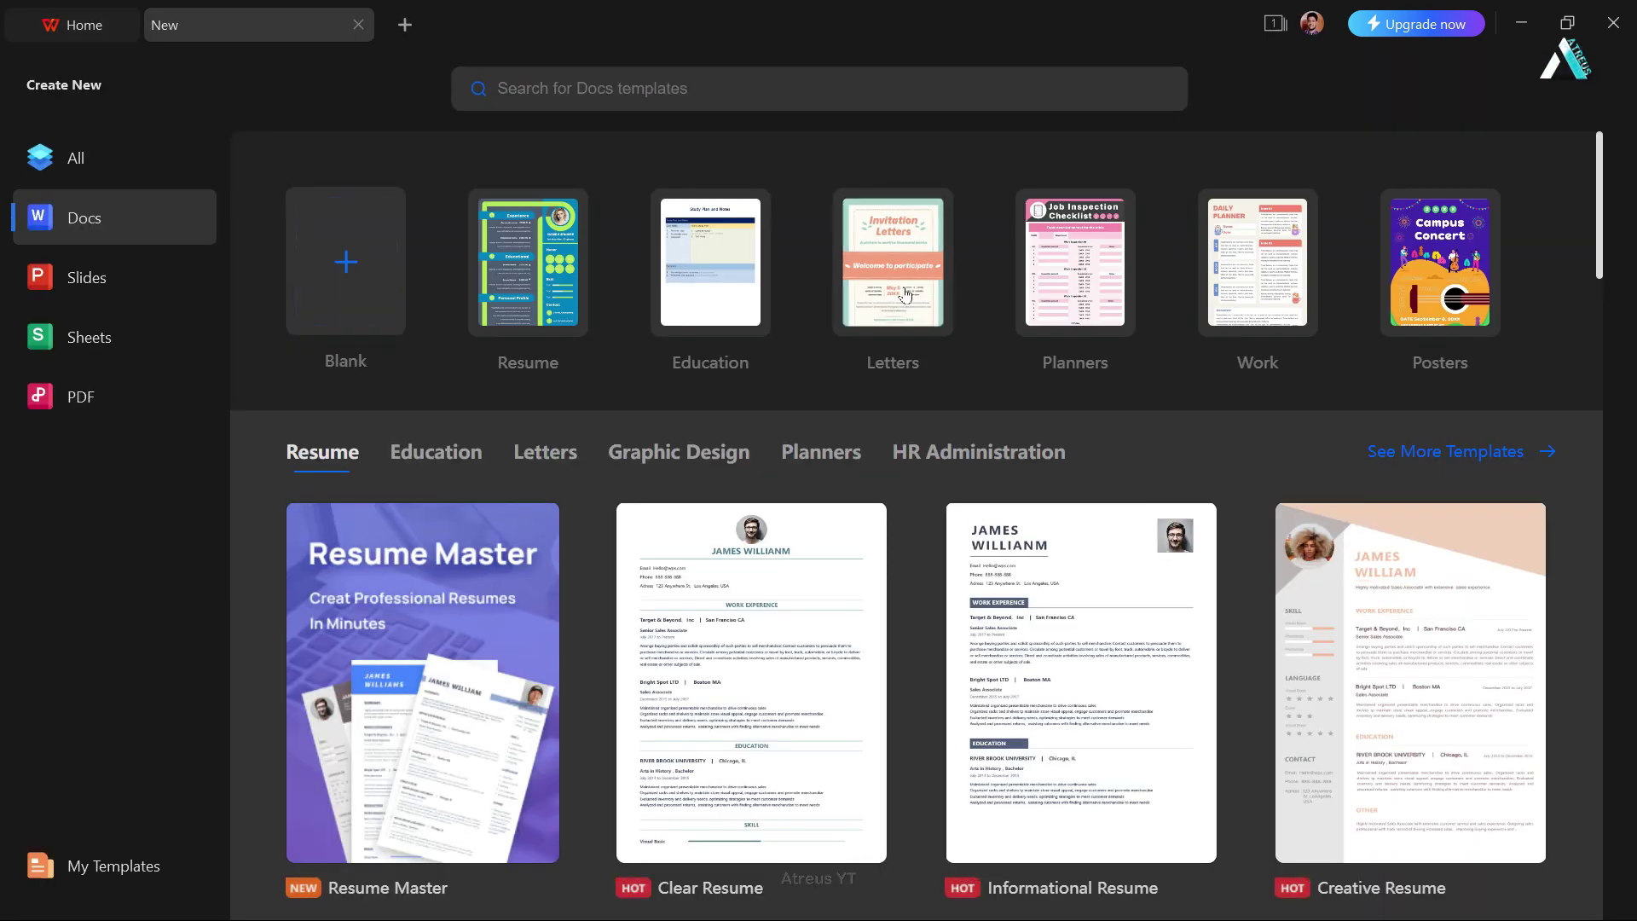
pyautogui.scroll(-3, 1081, 406)
pyautogui.scroll(-4, 1080, 405)
pyautogui.scroll(10, 1081, 405)
# Step: Browse the Slides template gallery, then list recent Sheets files on the home page
pyautogui.click(58, 32)
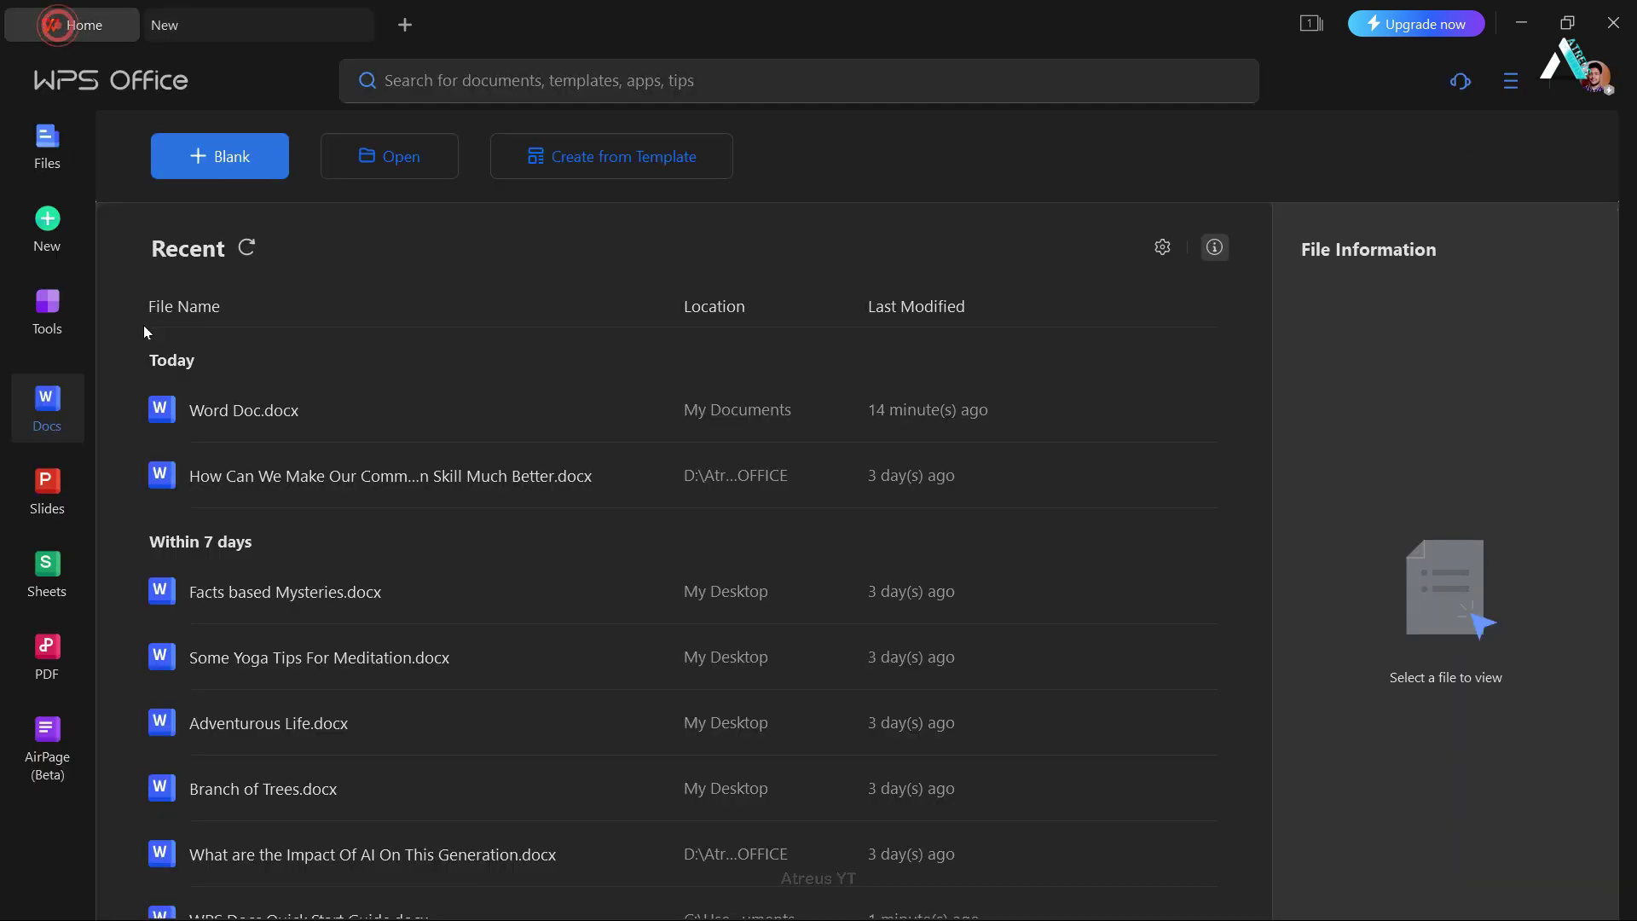
pyautogui.click(70, 473)
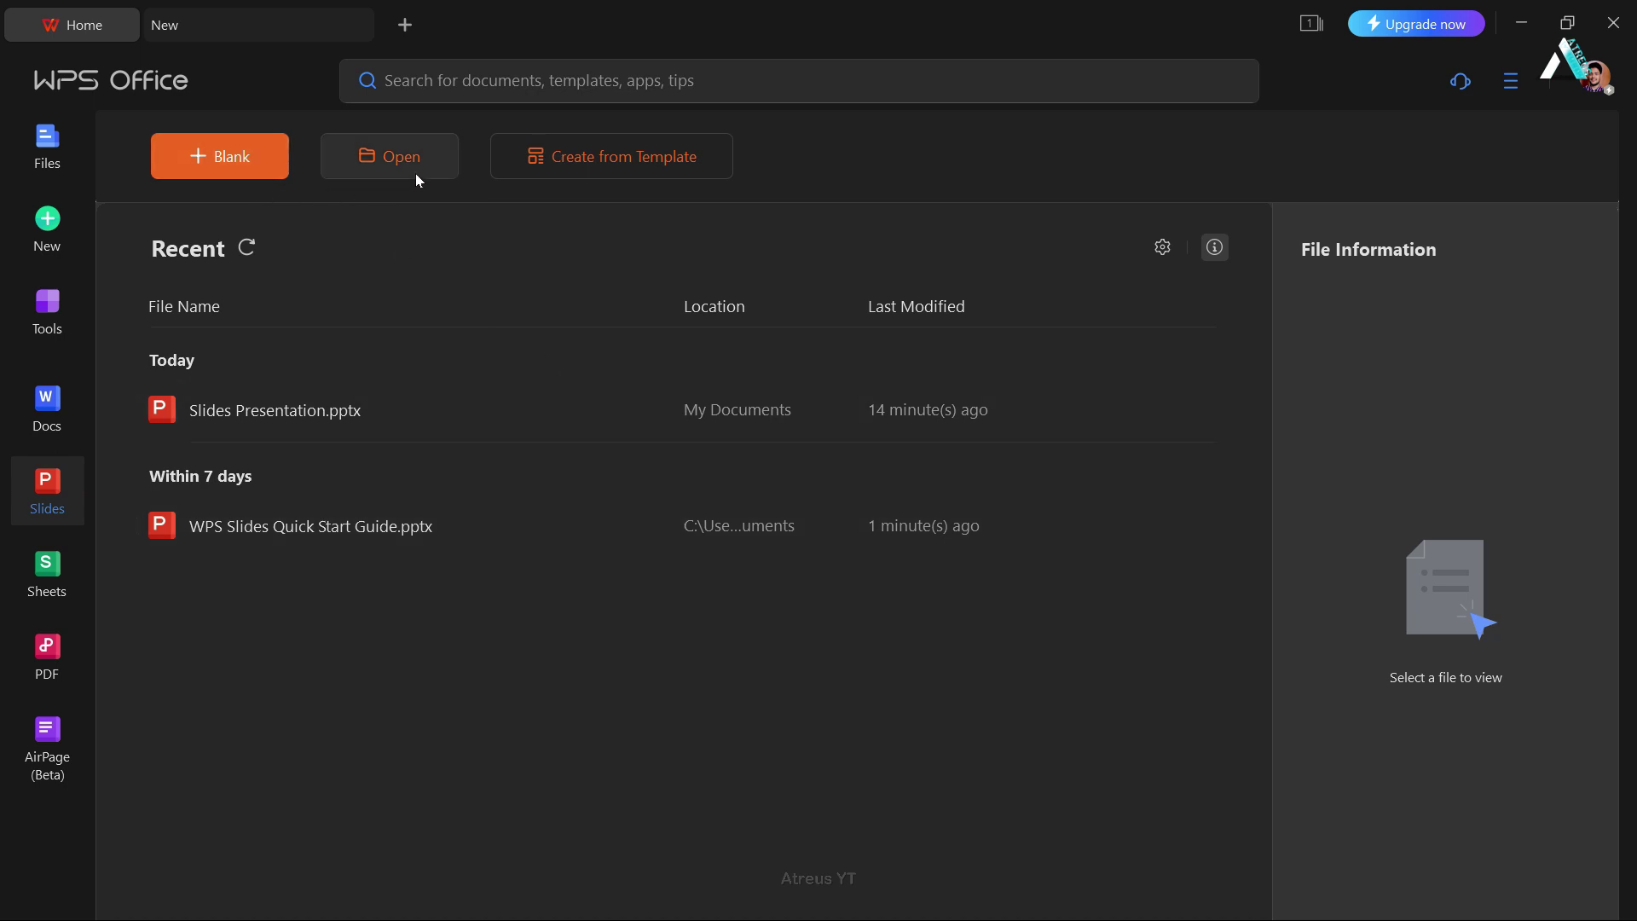
pyautogui.click(619, 177)
pyautogui.scroll(-10, 786, 368)
pyautogui.scroll(10, 786, 368)
pyautogui.click(73, 25)
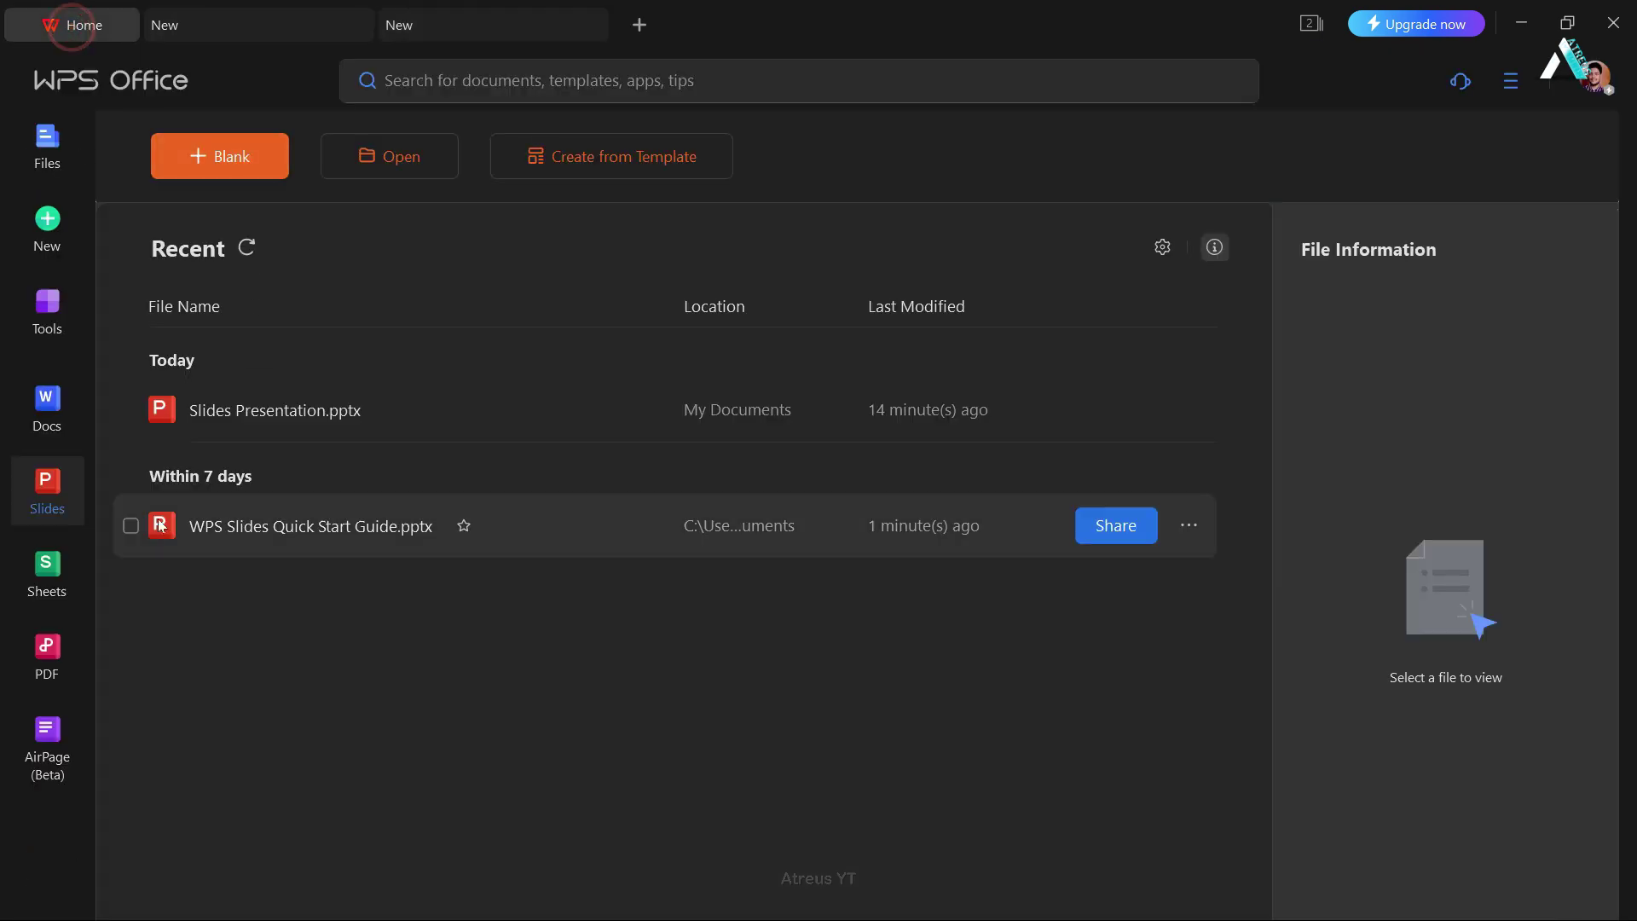
pyautogui.click(47, 570)
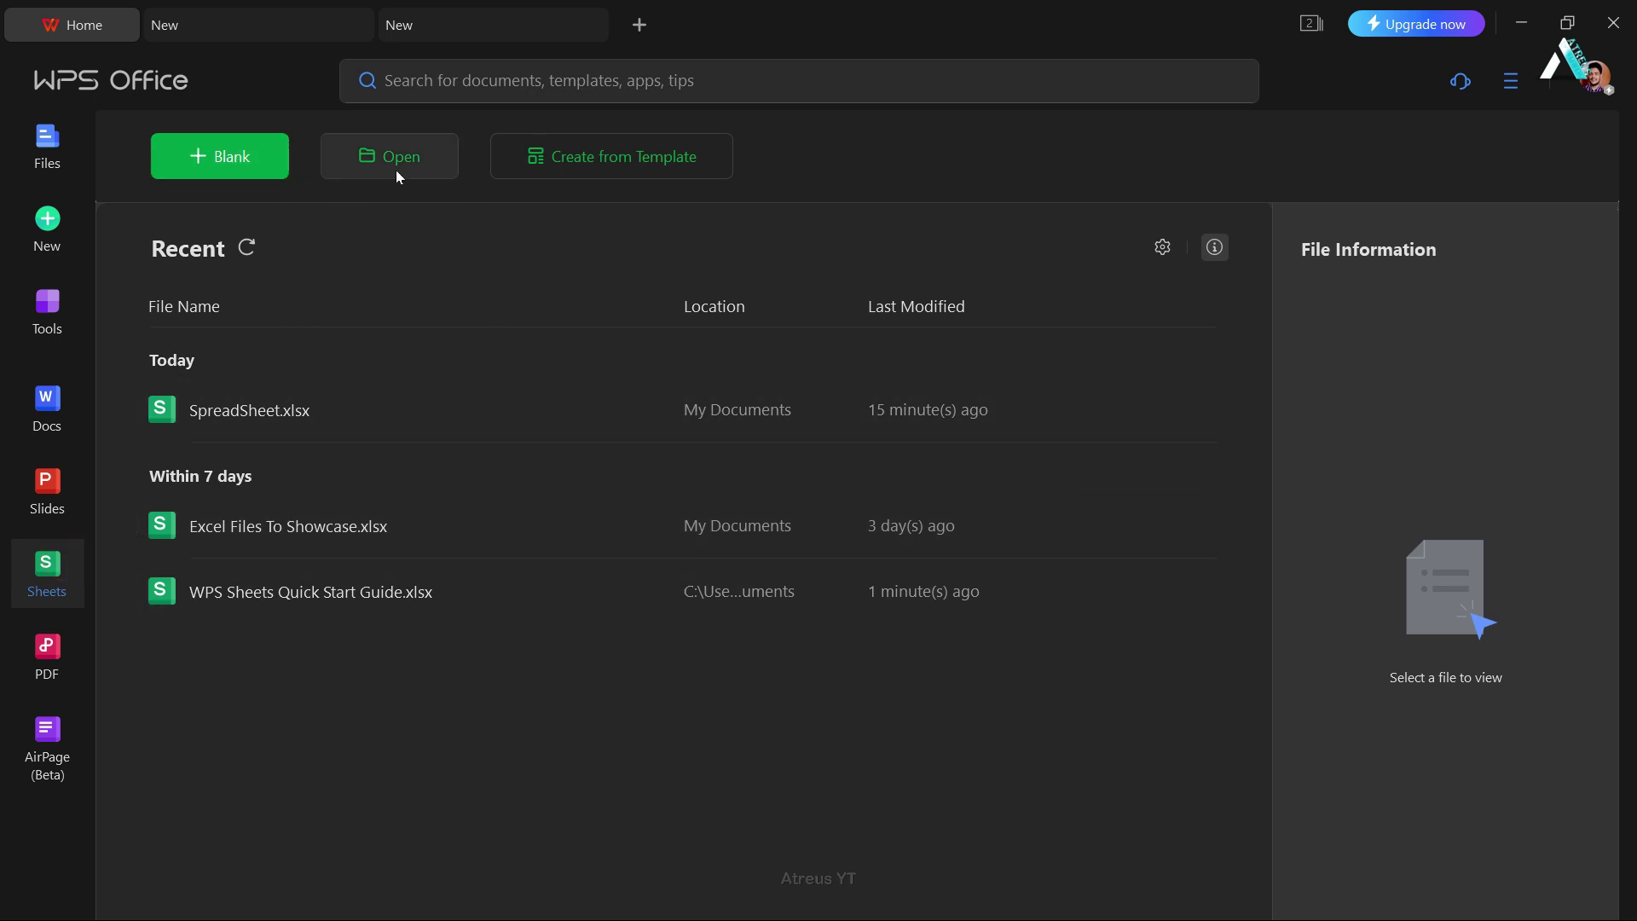
# Step: Open and scroll the Sheets template gallery, then return to the home page
pyautogui.click(622, 174)
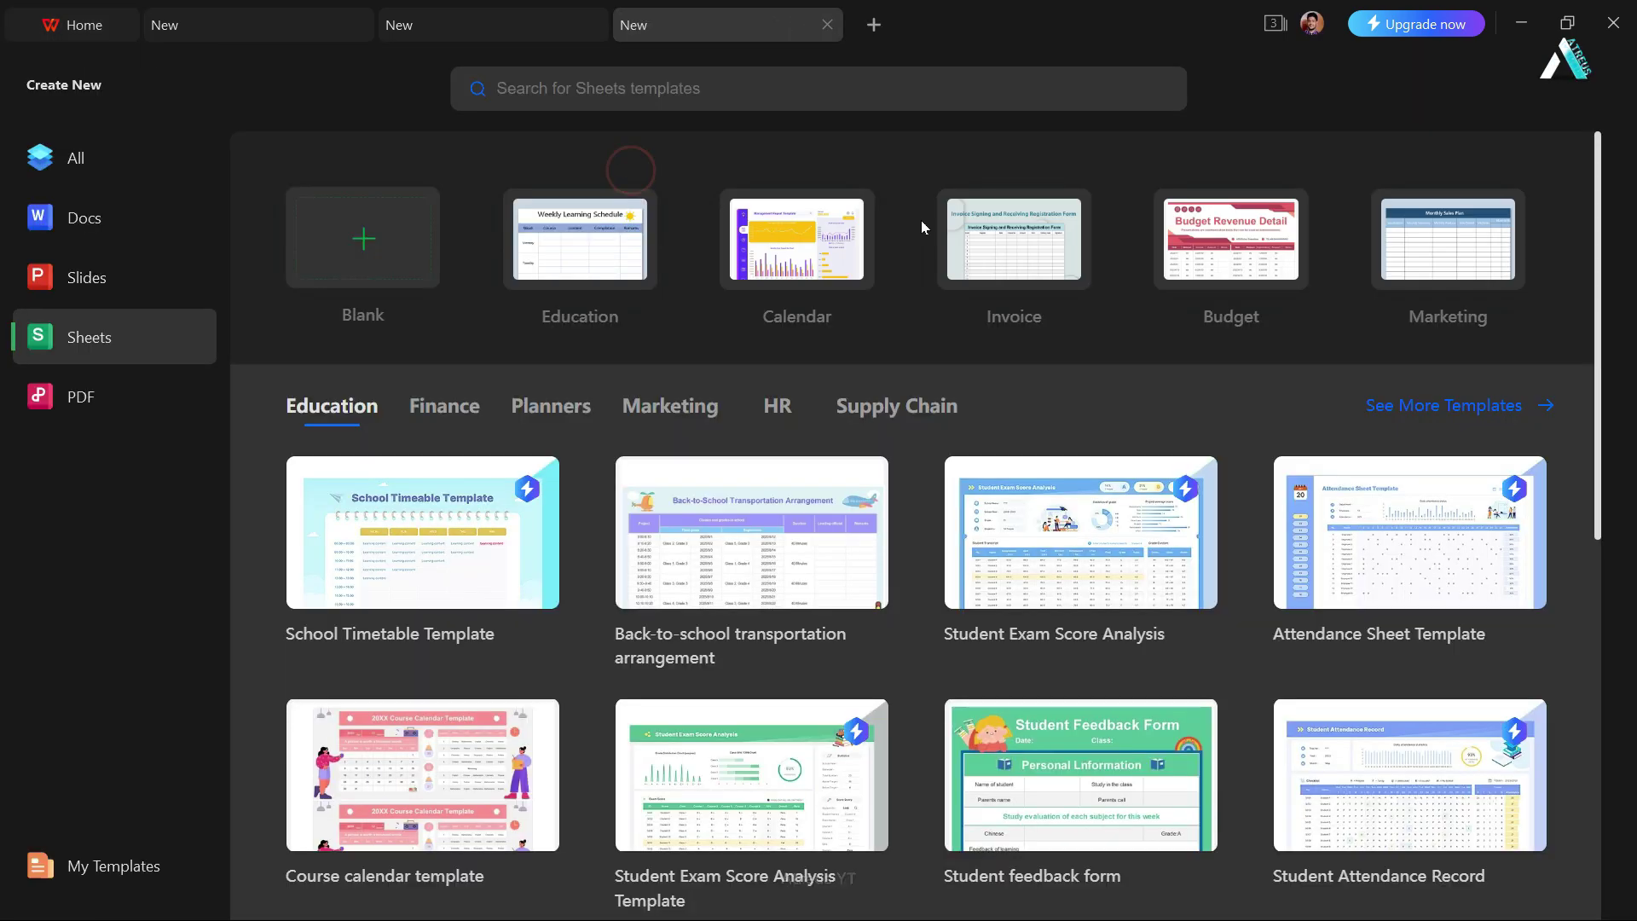
pyautogui.scroll(-5, 972, 388)
pyautogui.scroll(5, 976, 394)
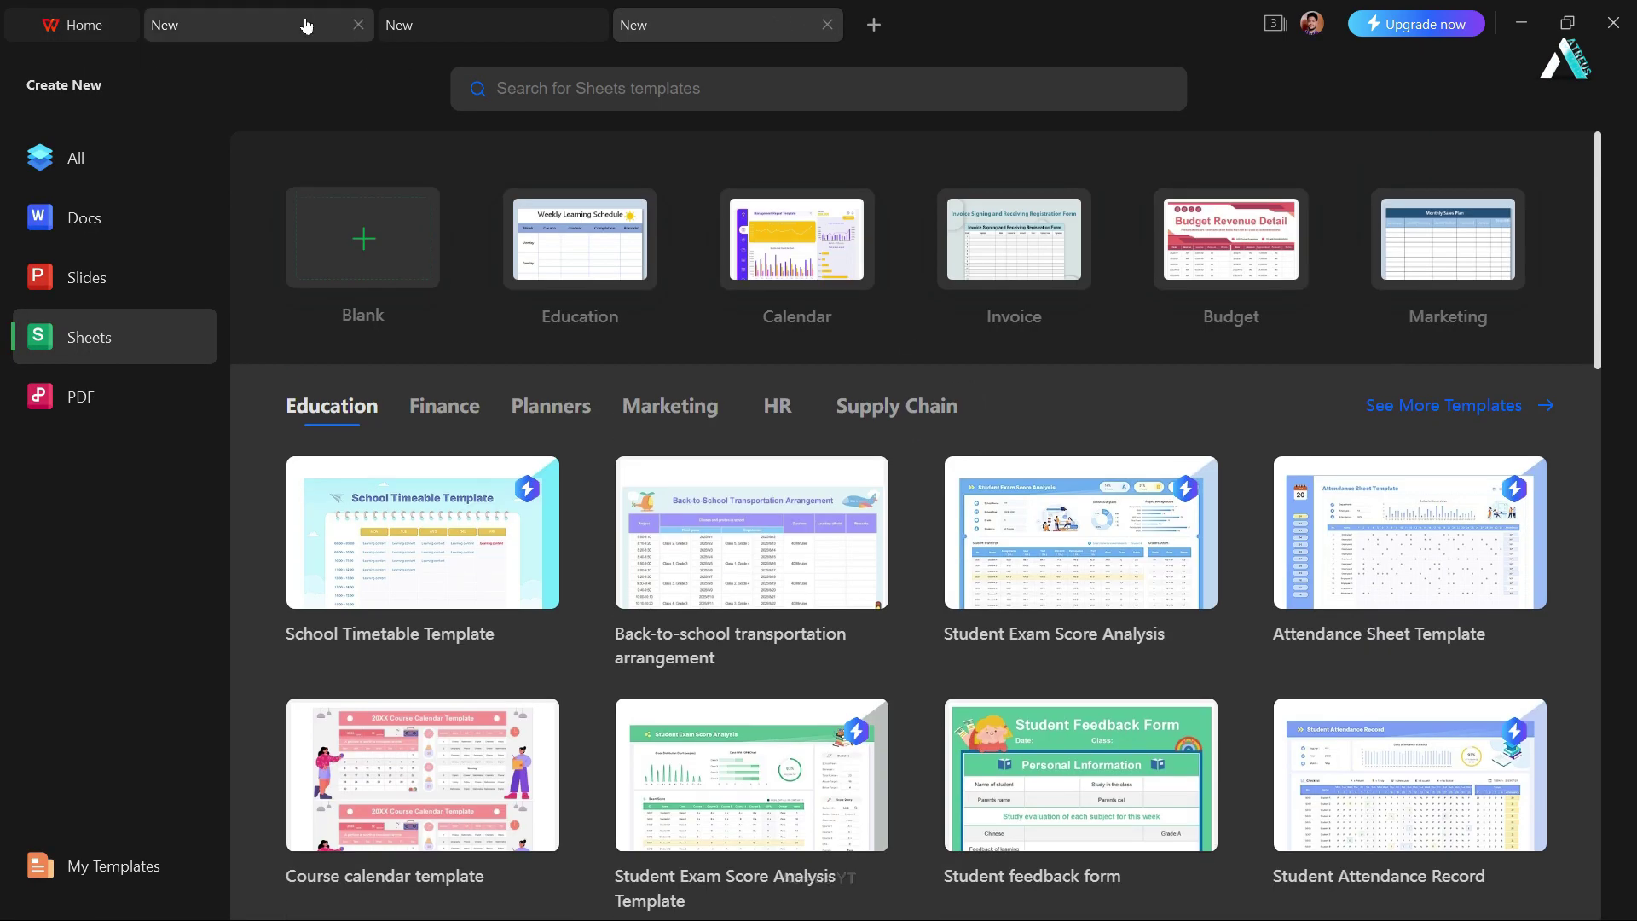
pyautogui.click(55, 28)
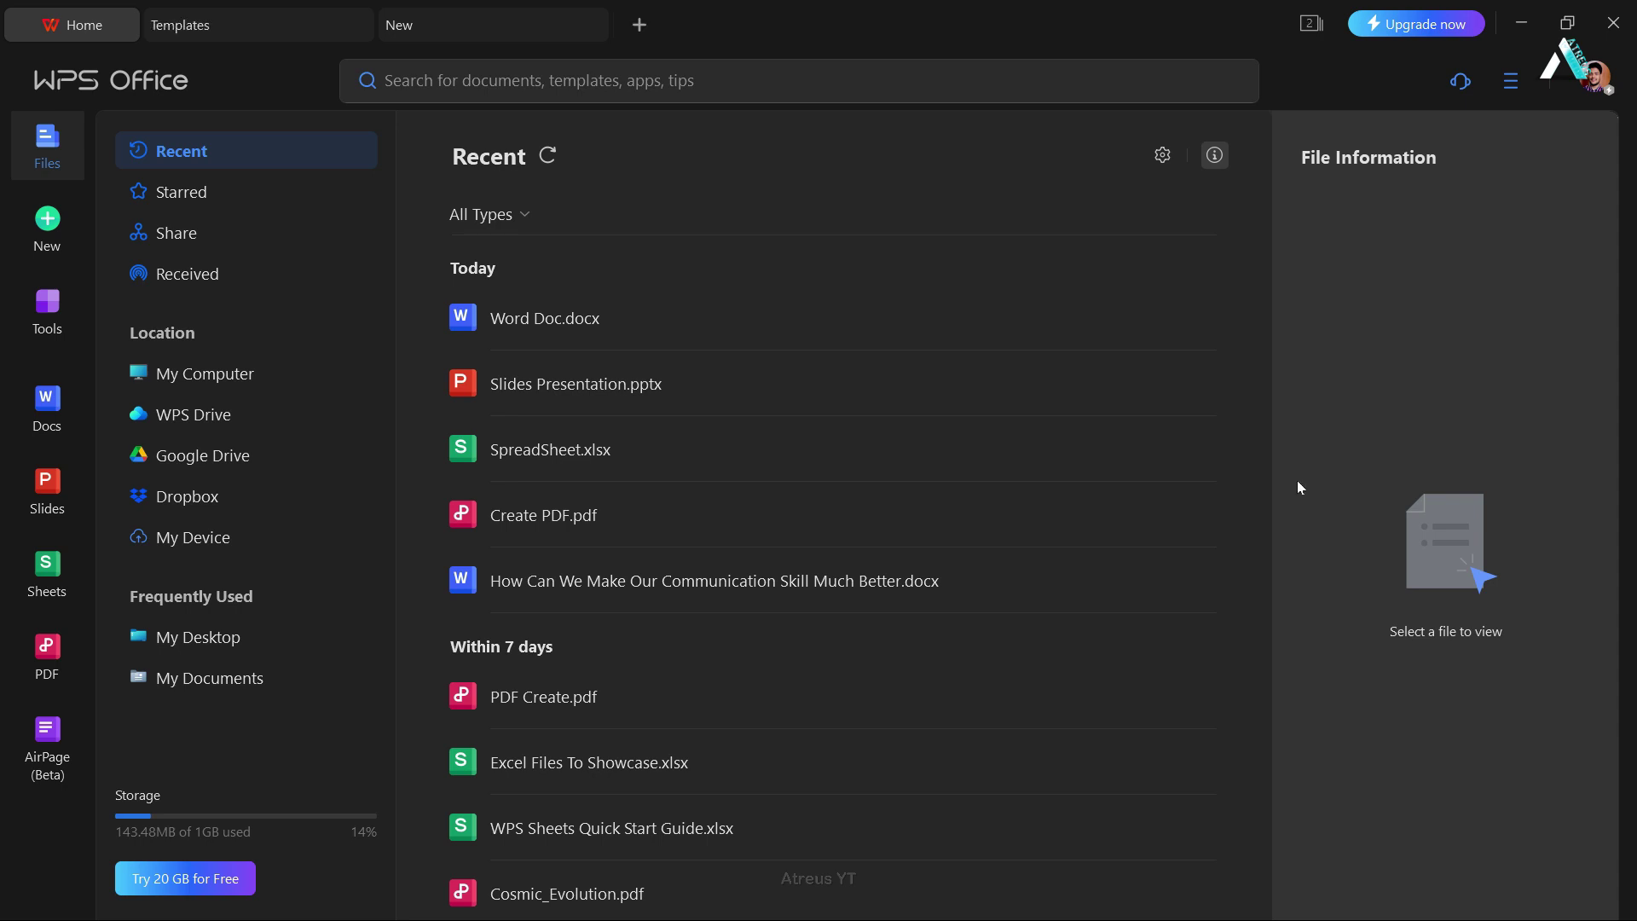
# Step: List recent PDFs on the home page and scroll through the full PDF tools page
pyautogui.click(38, 658)
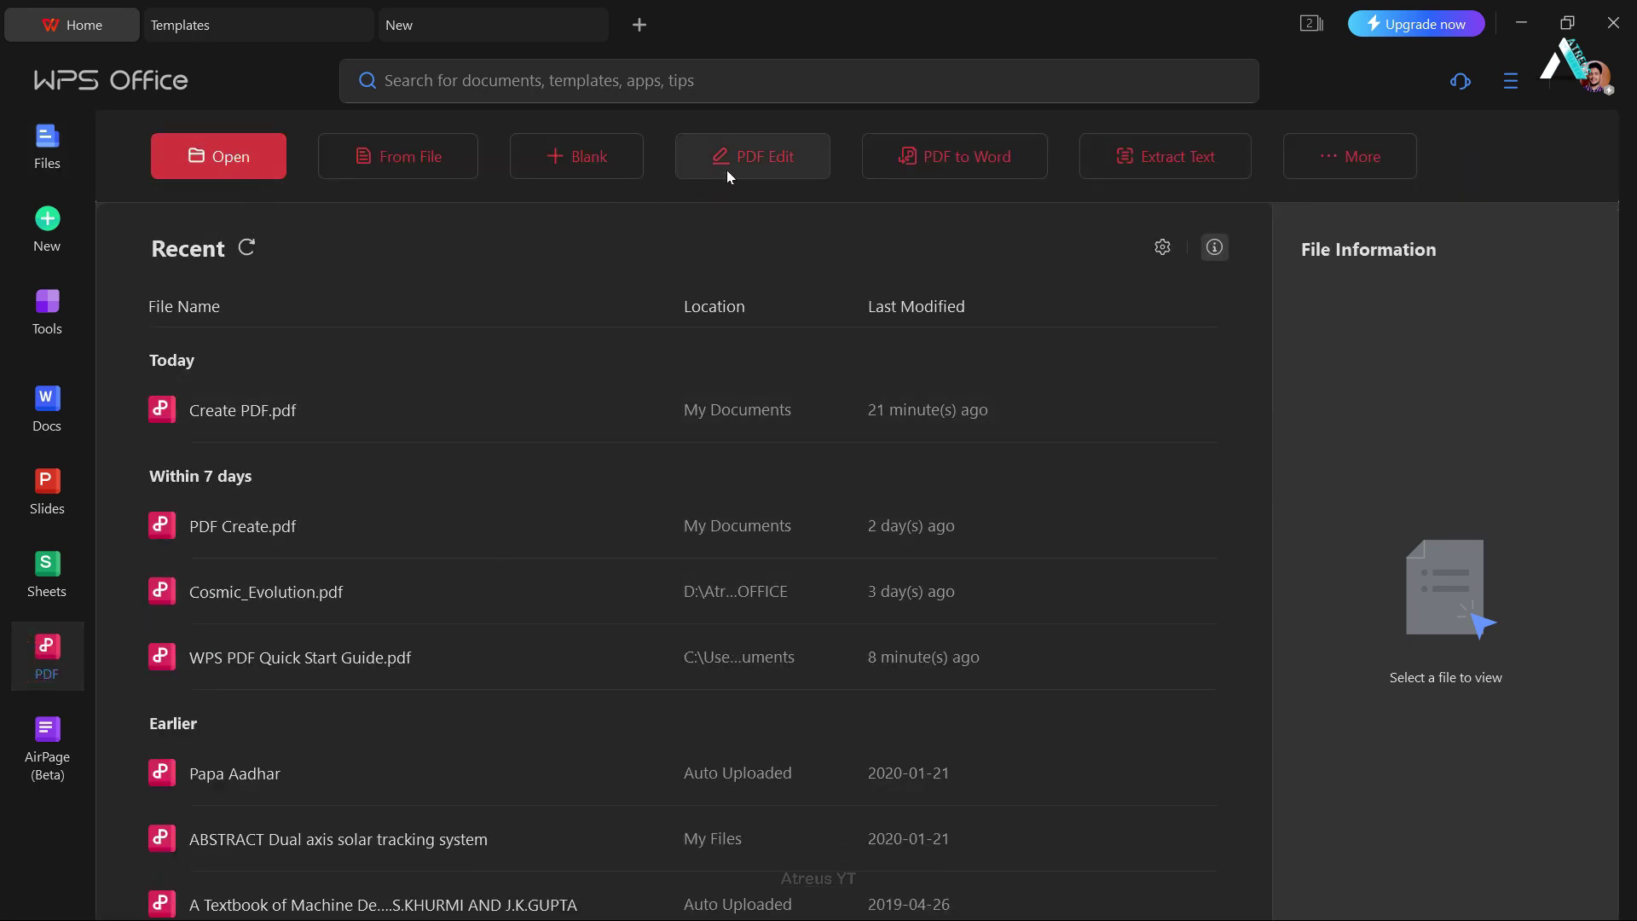
pyautogui.click(1326, 154)
pyautogui.scroll(-4, 1257, 346)
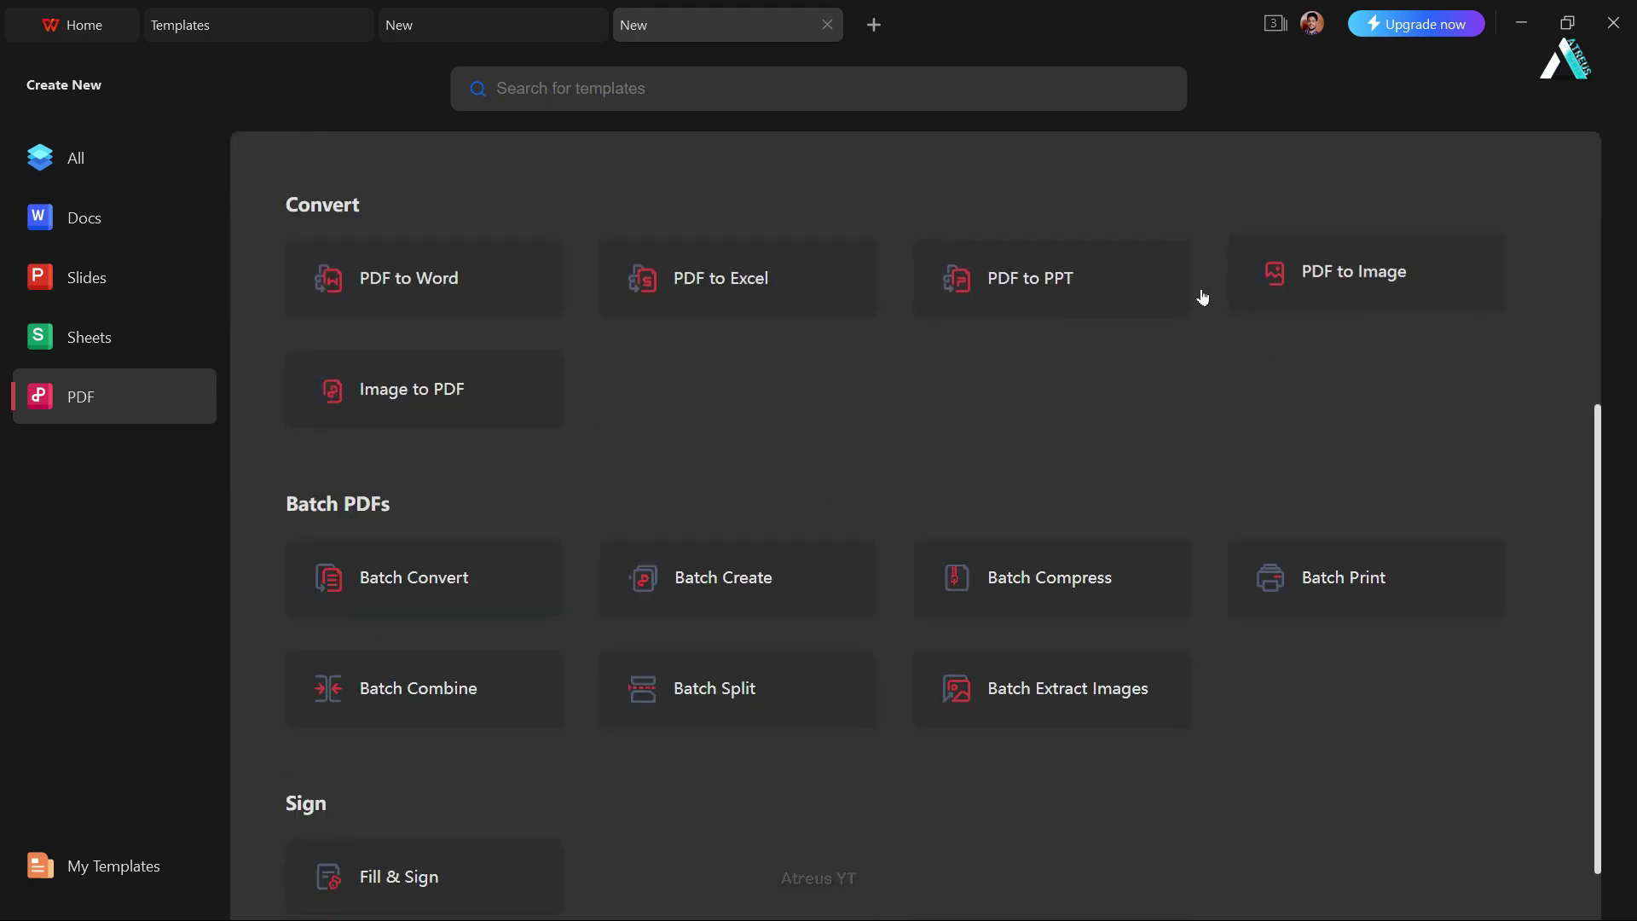
pyautogui.scroll(-1, 571, 495)
pyautogui.scroll(6, 566, 508)
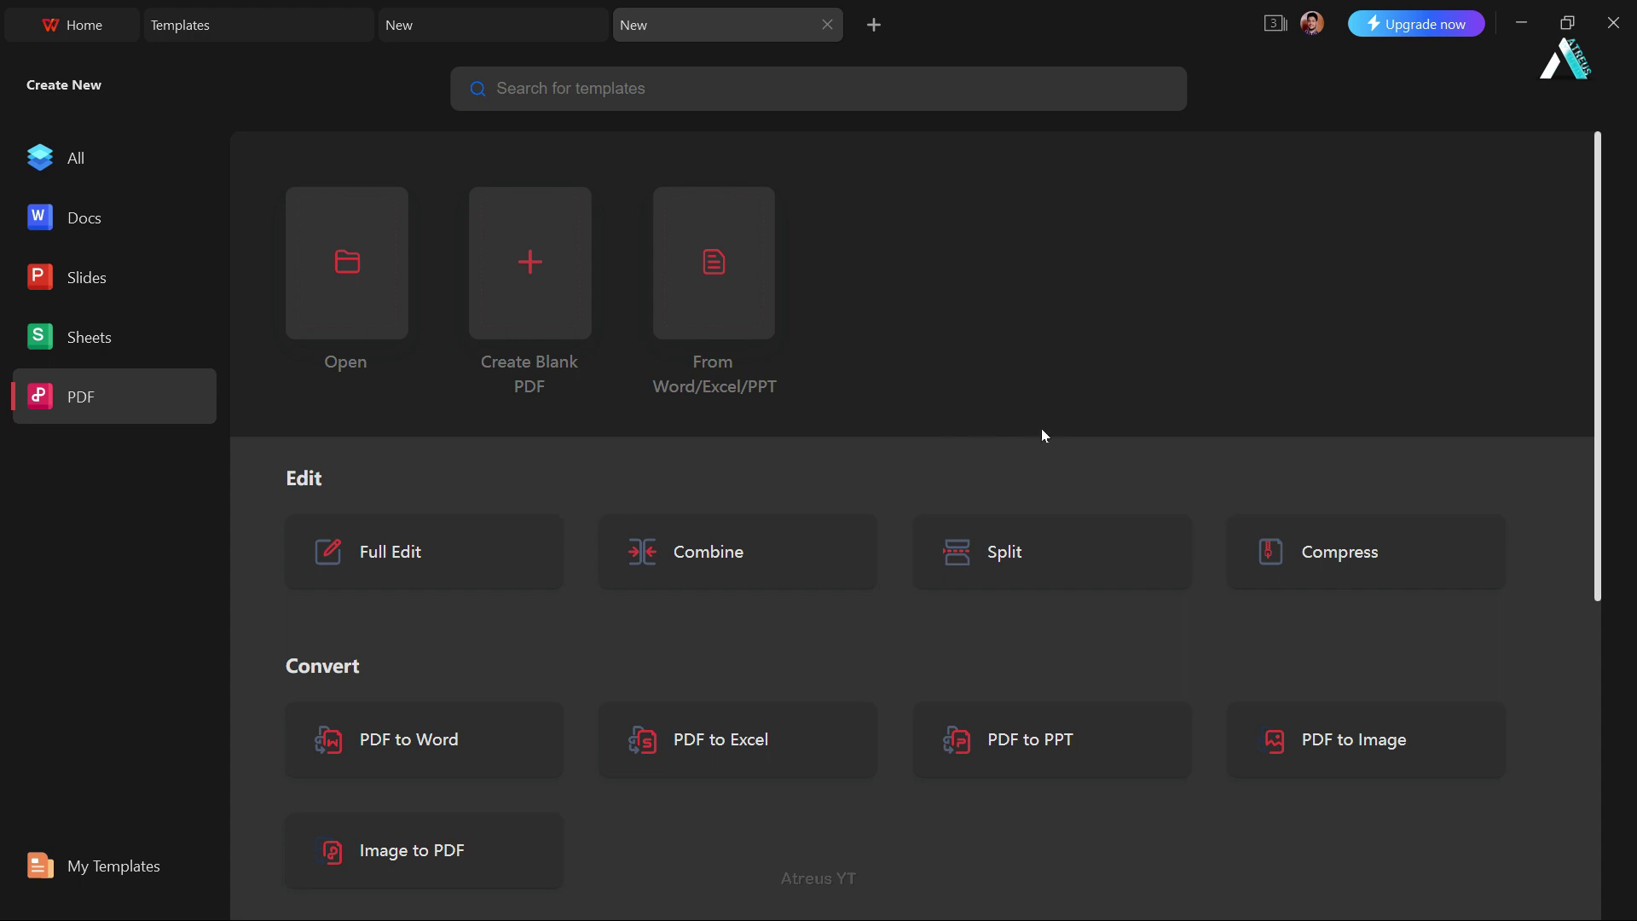
pyautogui.scroll(-5, 1041, 431)
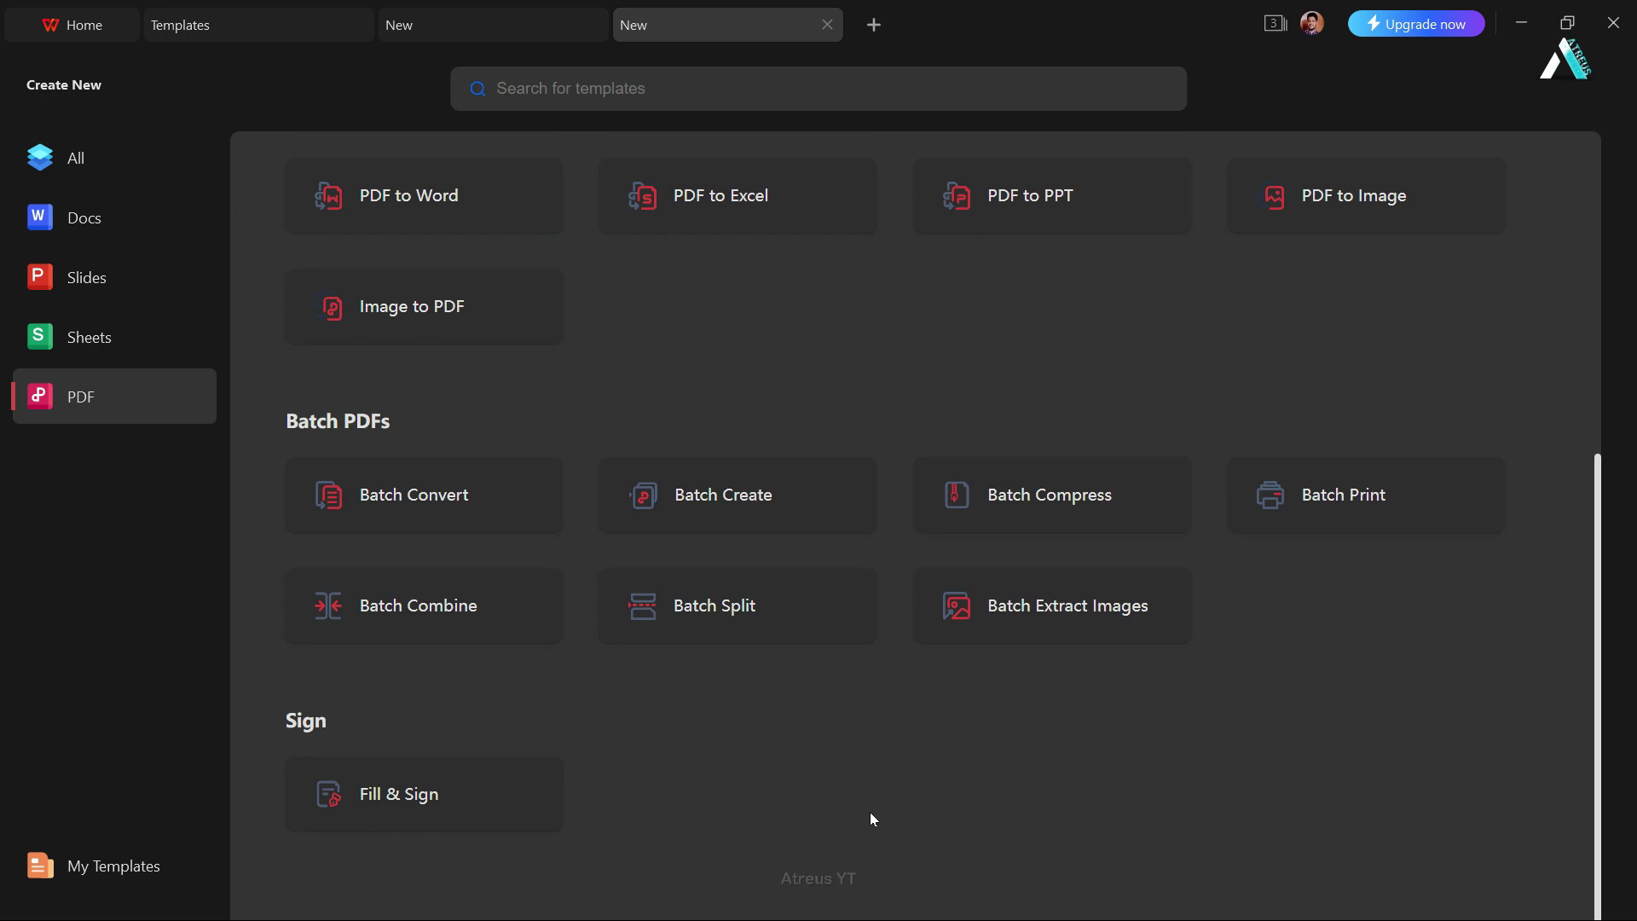
pyautogui.scroll(5, 870, 818)
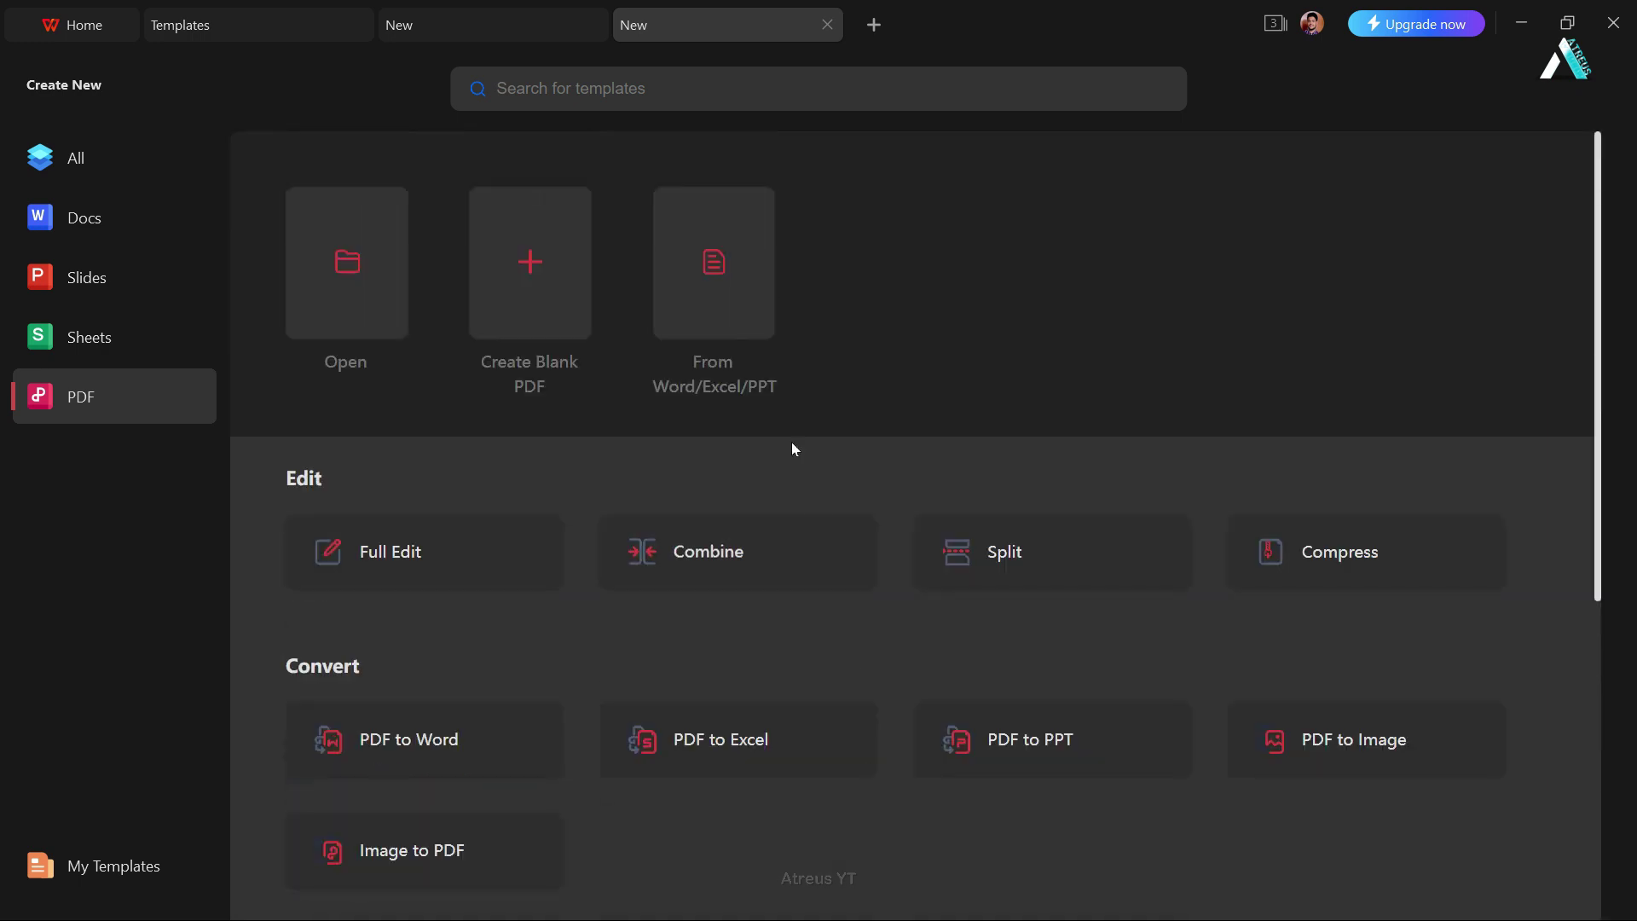
pyautogui.click(83, 28)
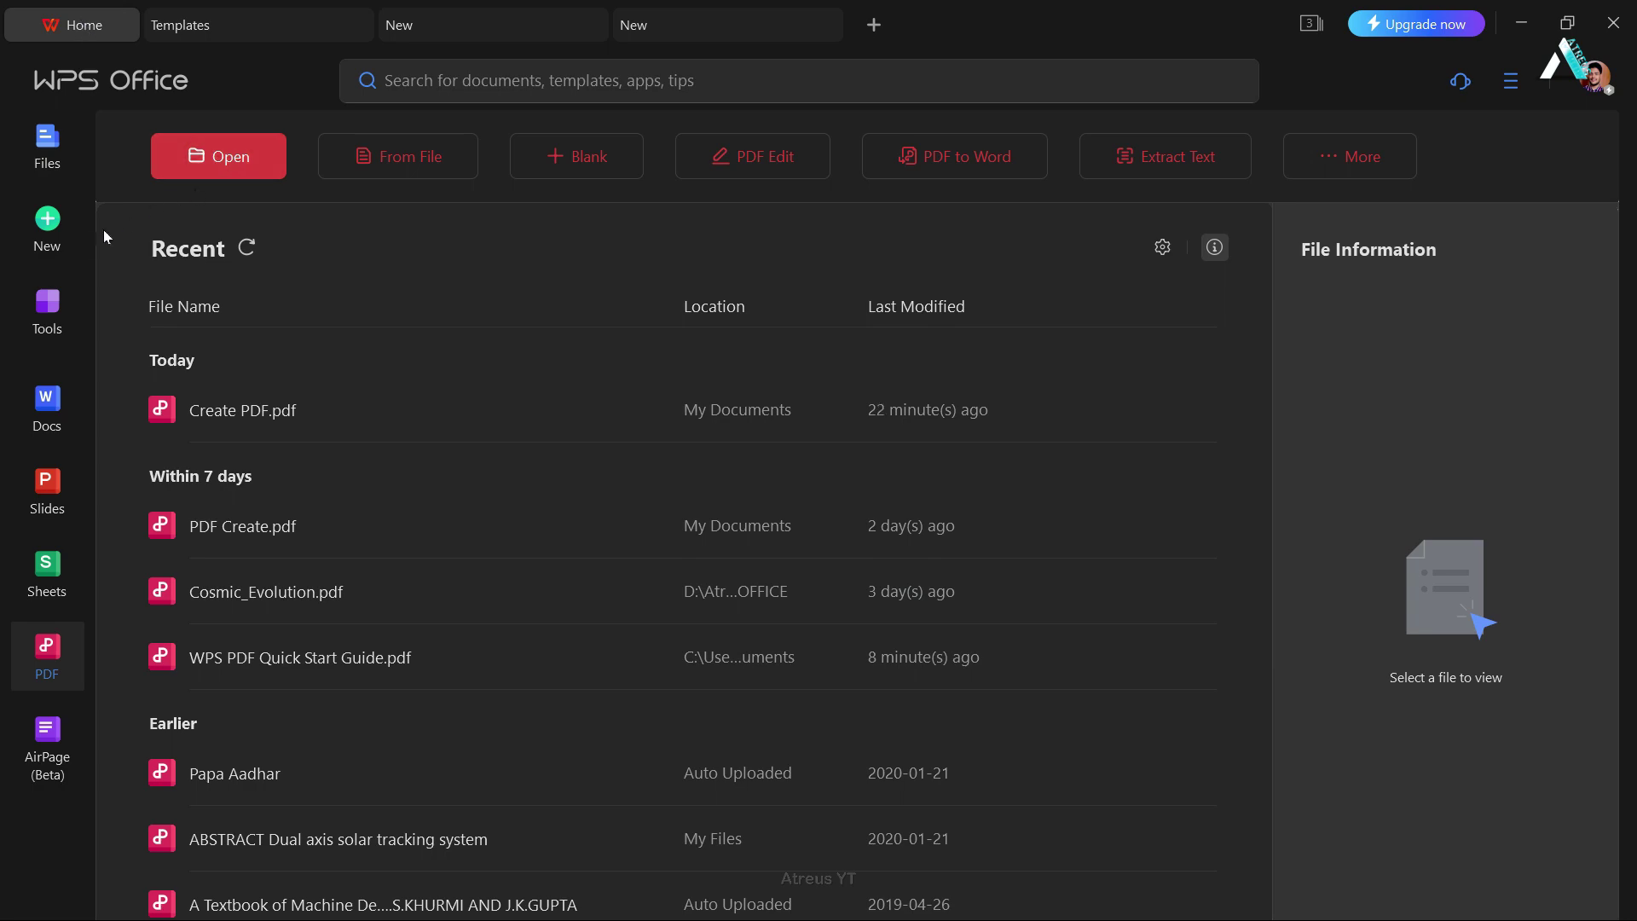
# Step: Browse Docs templates by Education, Letters, Graphic Design and HR Administration categories
pyautogui.click(50, 412)
pyautogui.click(559, 170)
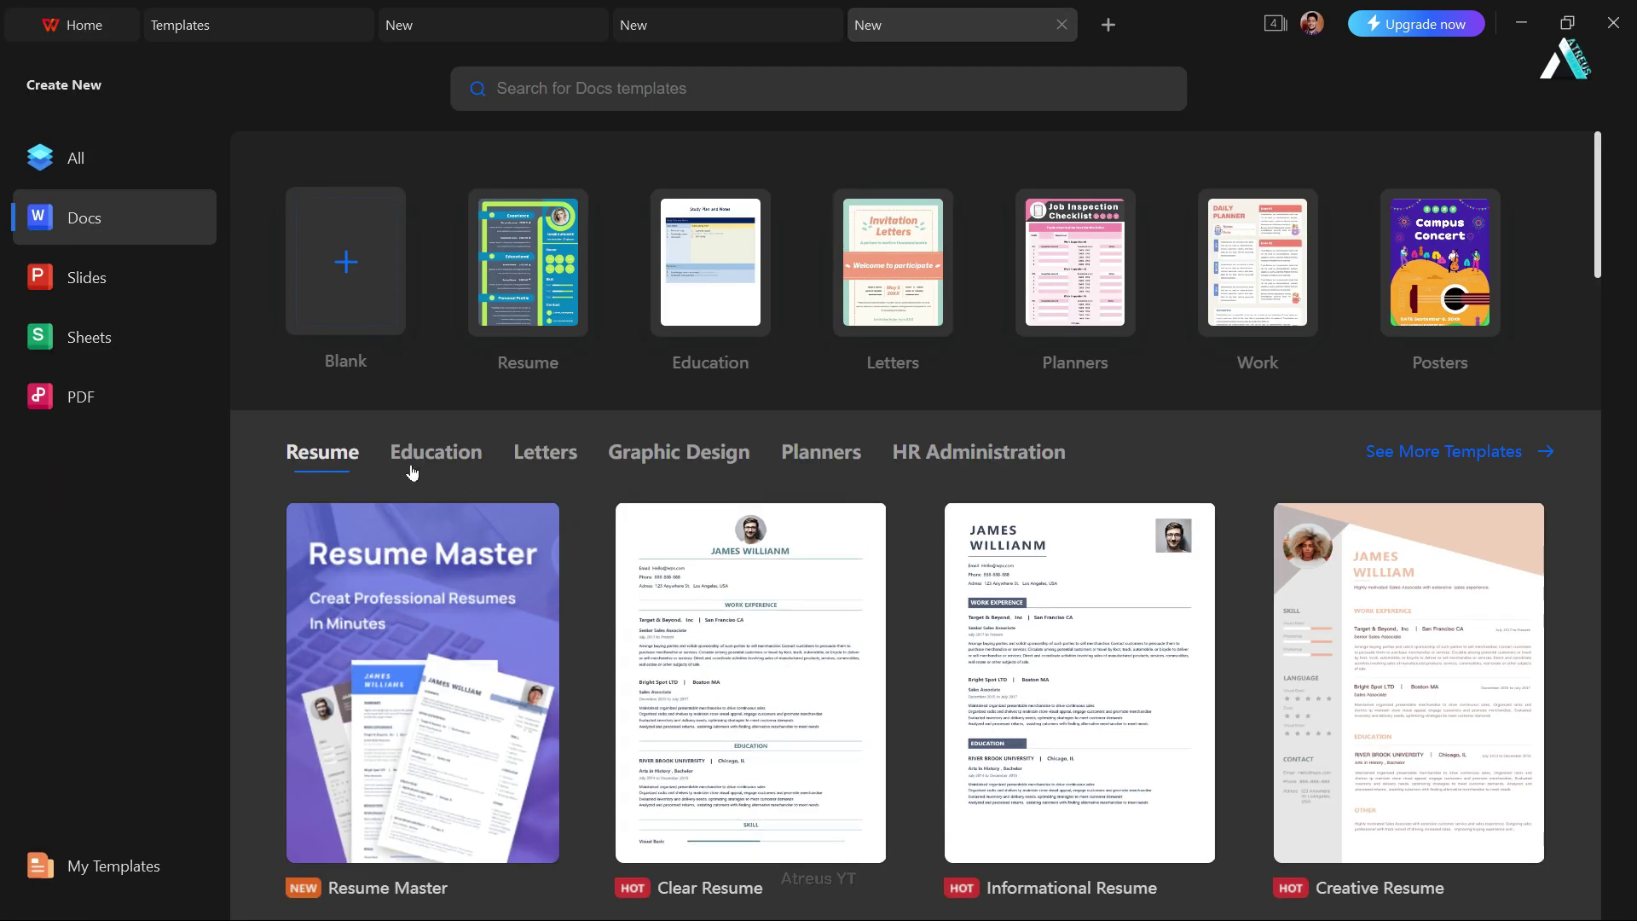
pyautogui.click(433, 458)
pyautogui.click(556, 460)
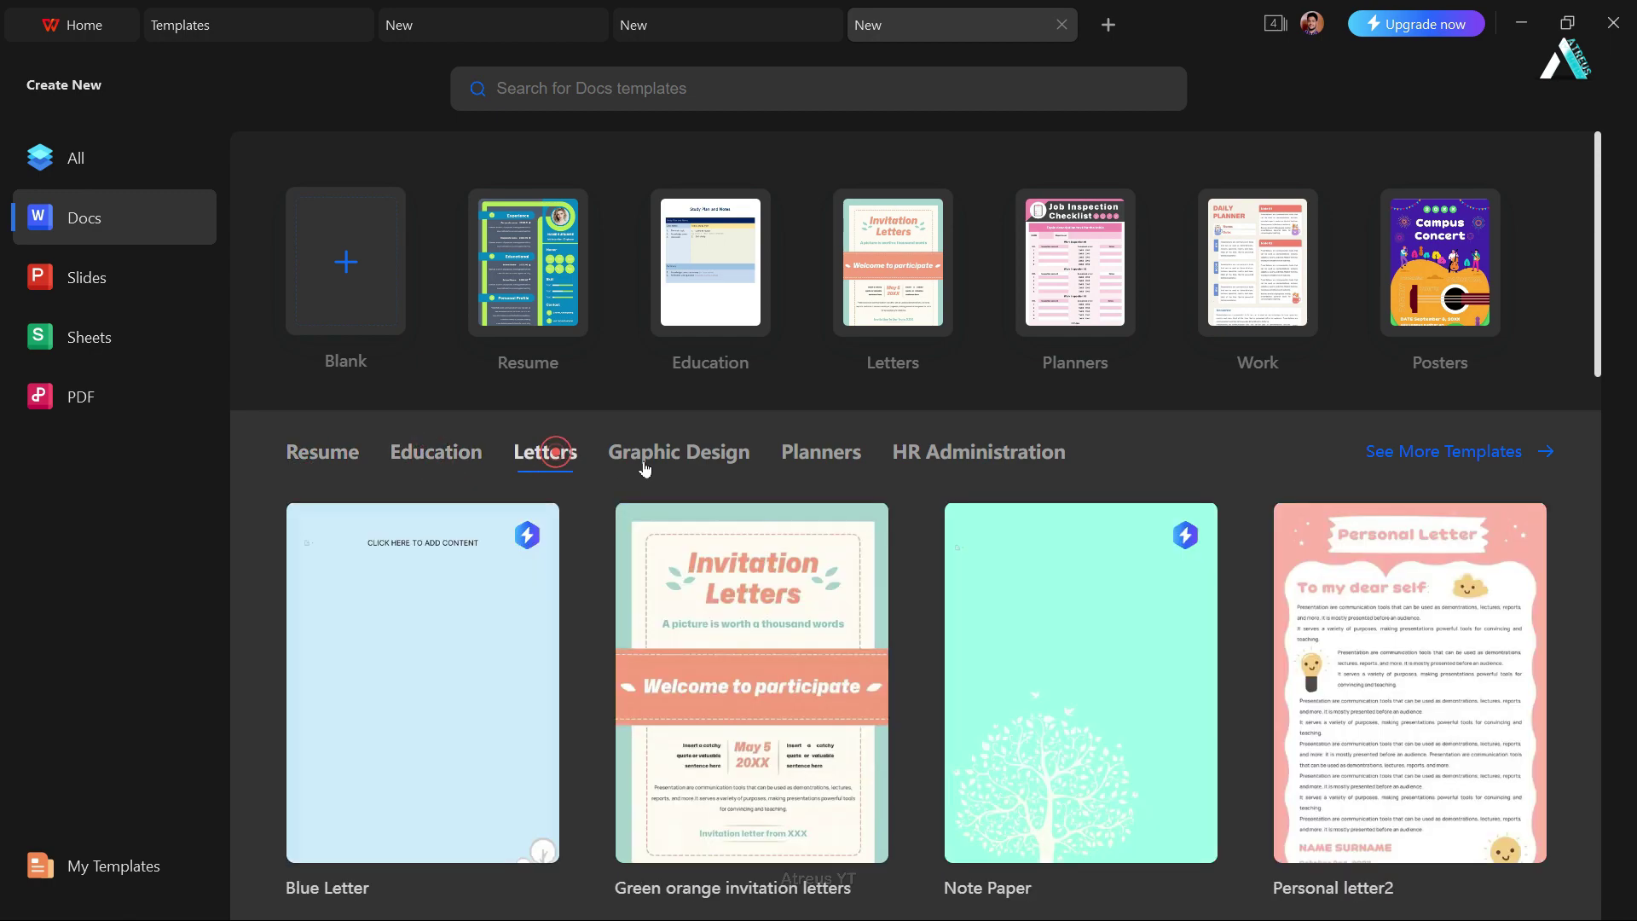
pyautogui.click(712, 462)
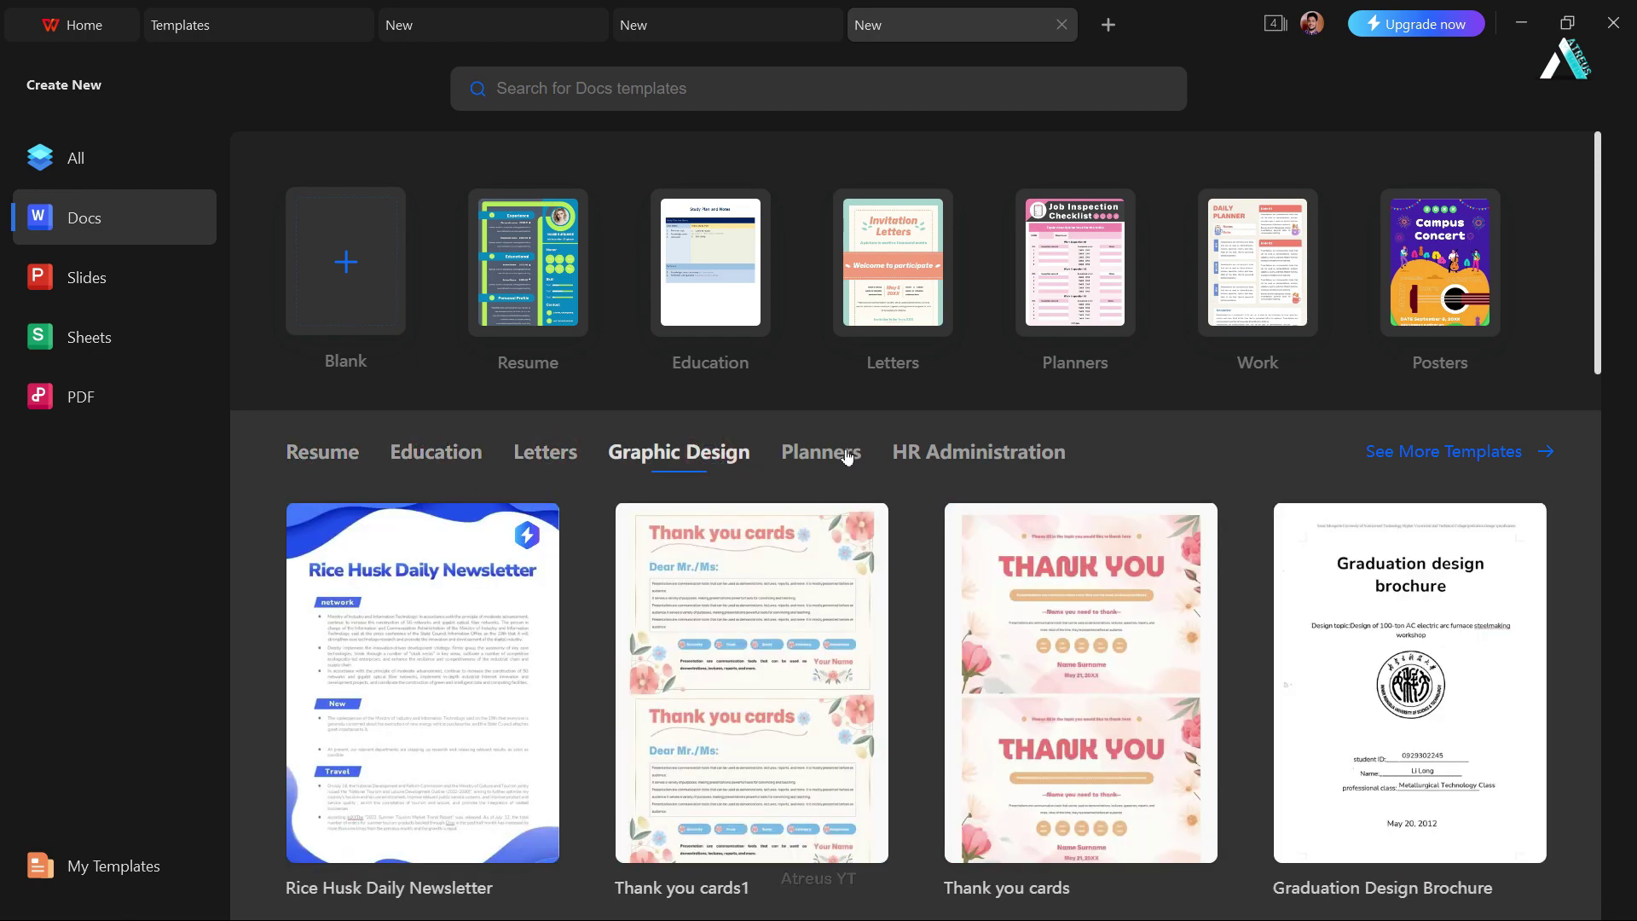
pyautogui.click(978, 454)
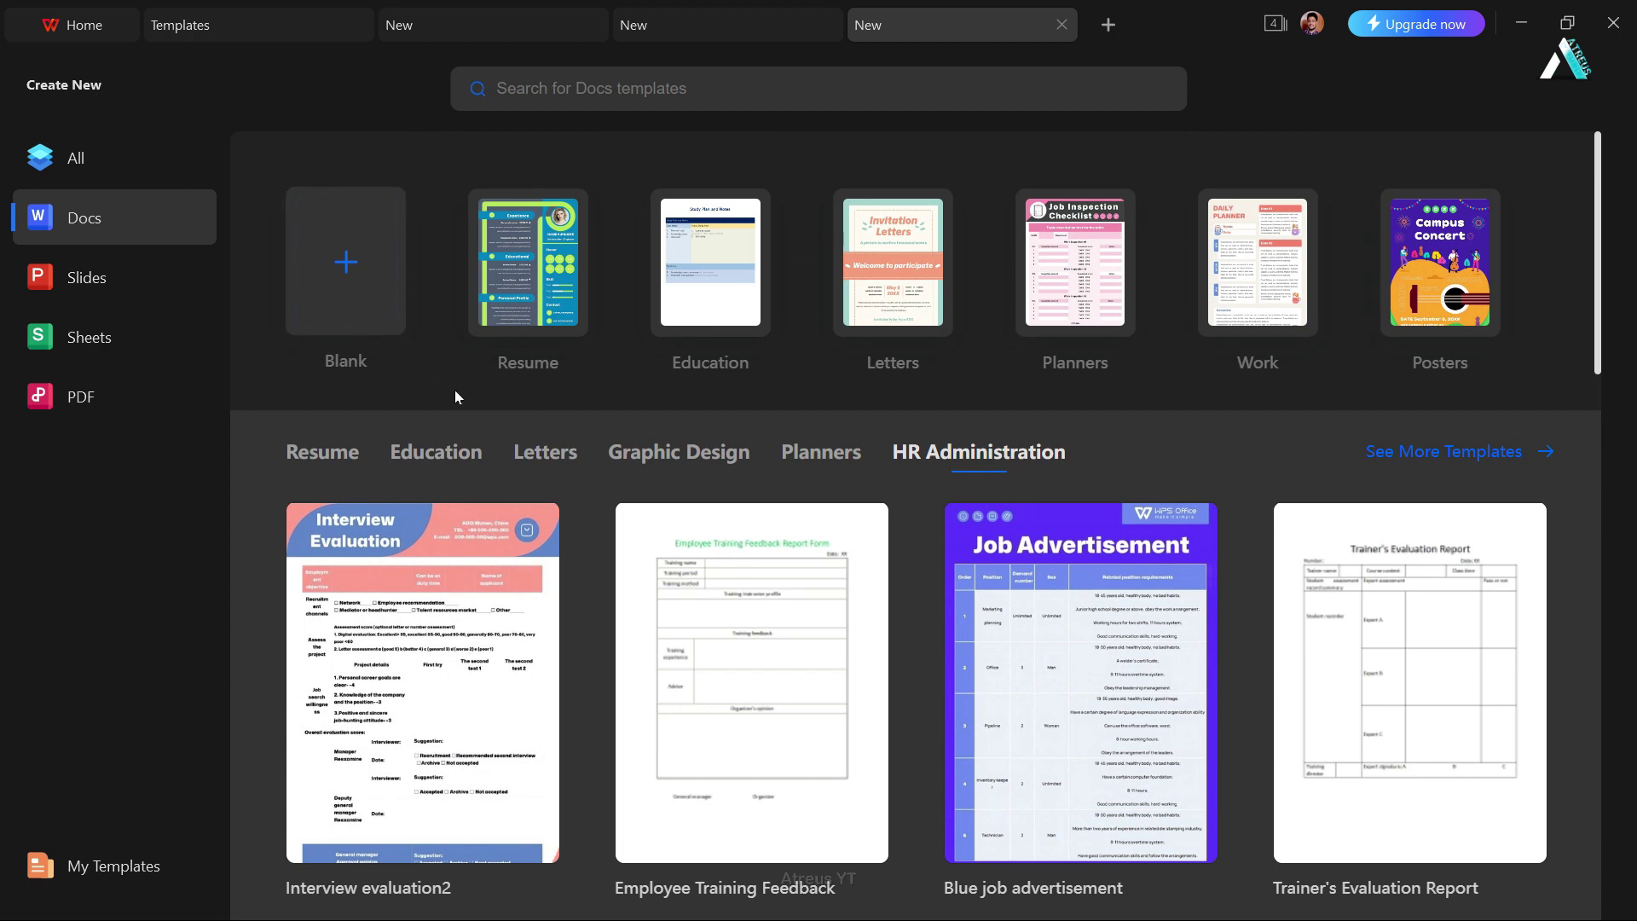
# Step: Look at the Slides, Sheets and PDF template options, then return to the Docs home page
pyautogui.click(125, 279)
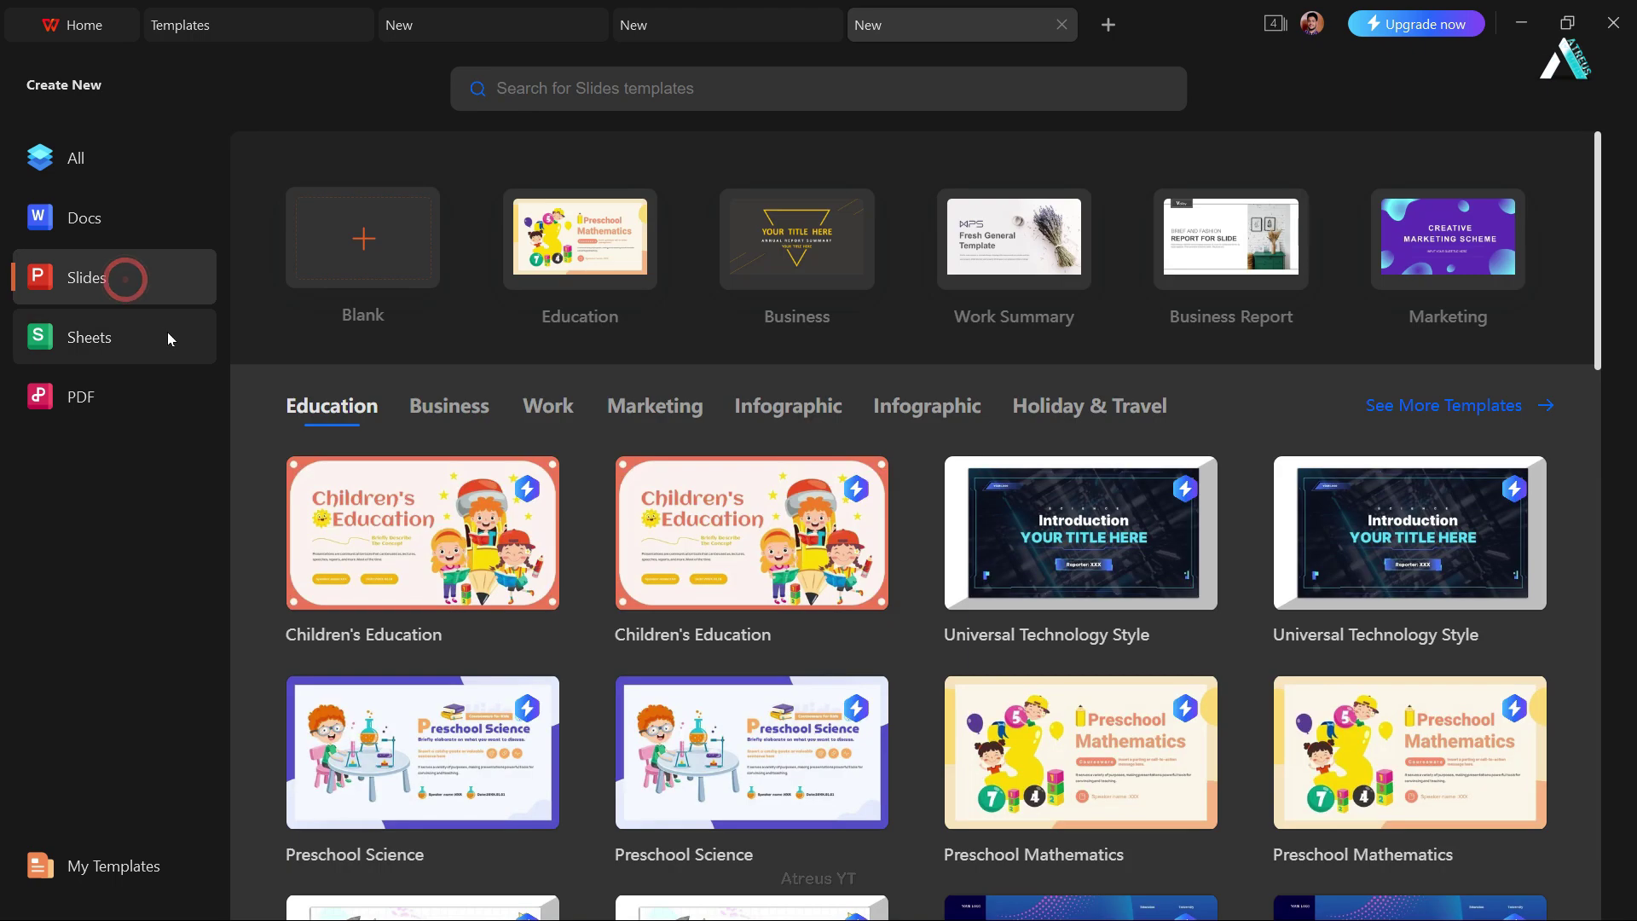
pyautogui.click(162, 336)
pyautogui.click(161, 385)
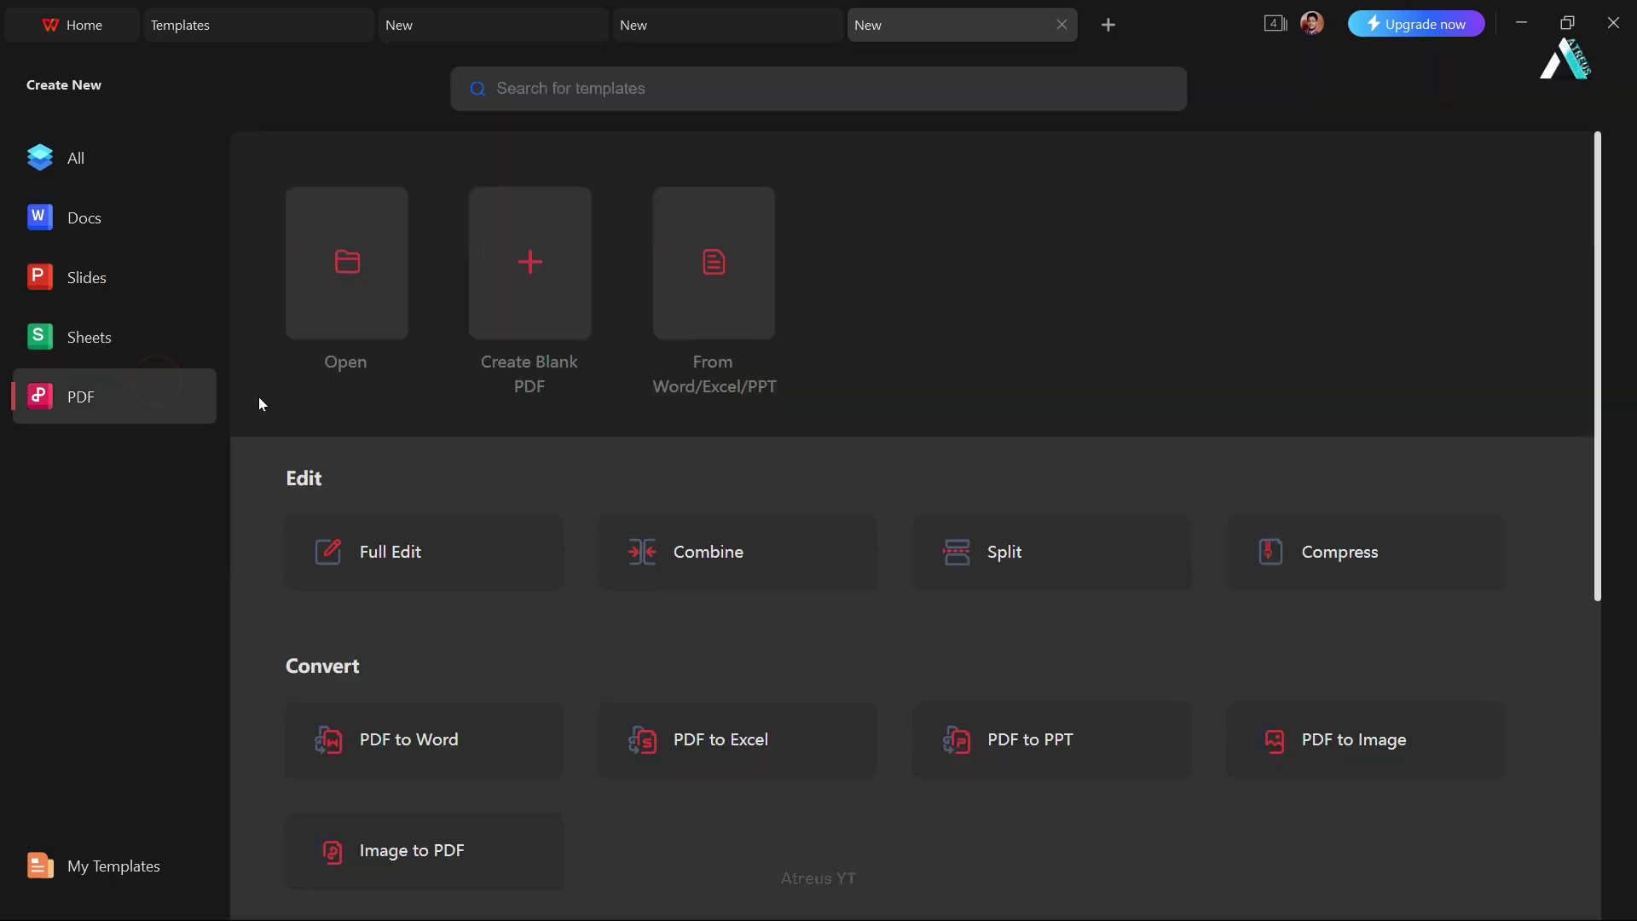
pyautogui.click(58, 40)
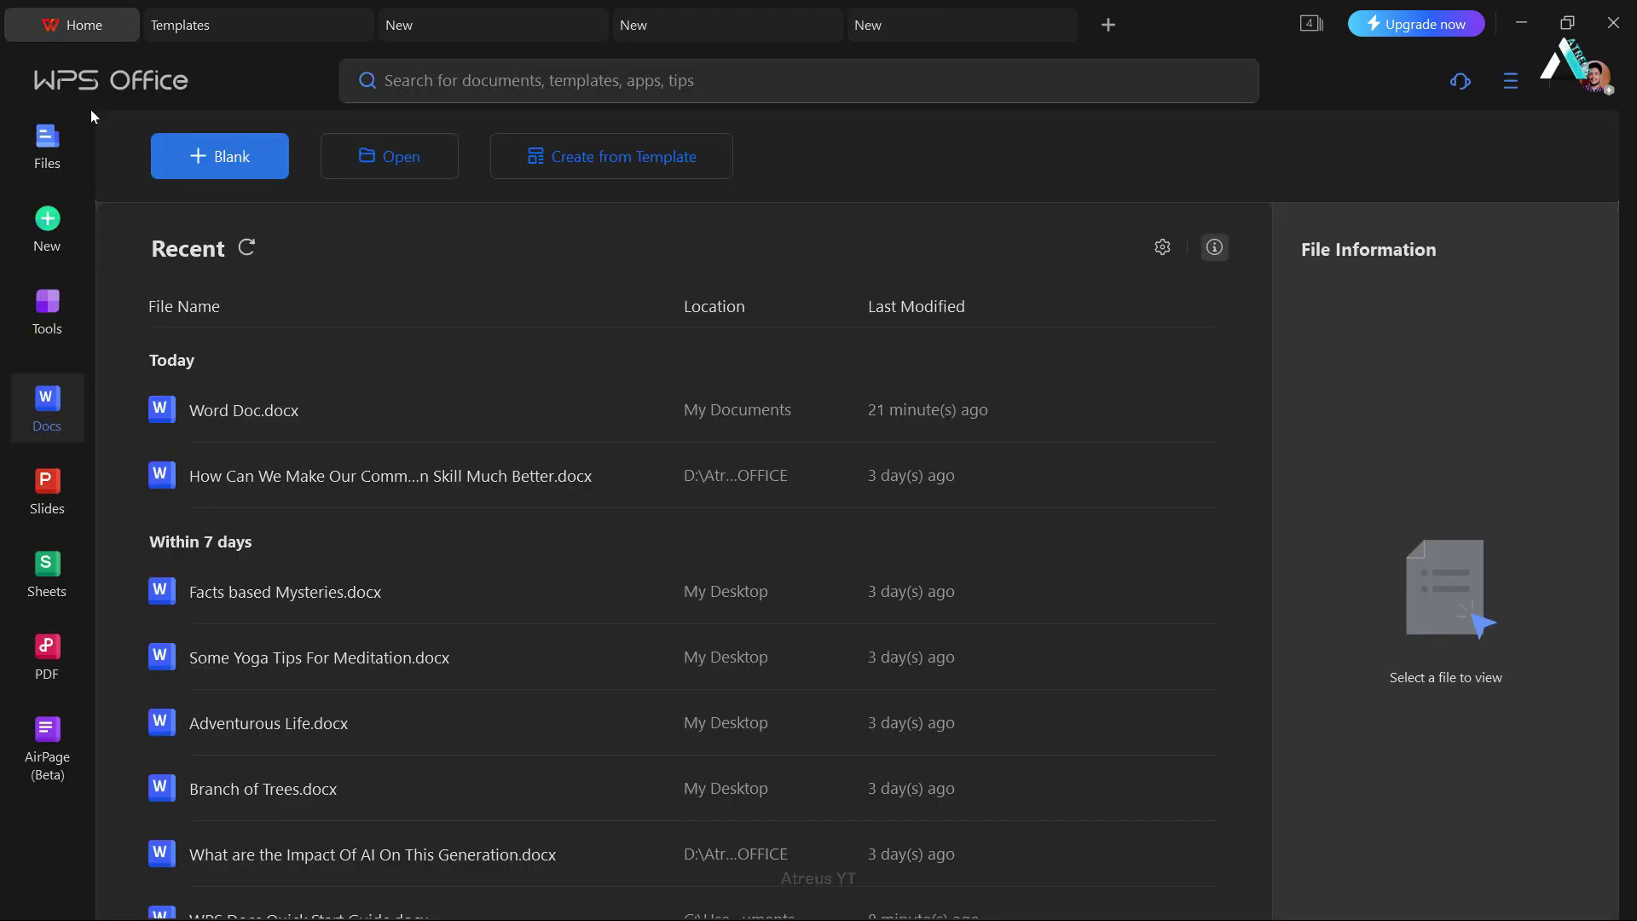
# Step: Create a new blank Writer document, Document1, from the Docs home page
pyautogui.click(240, 162)
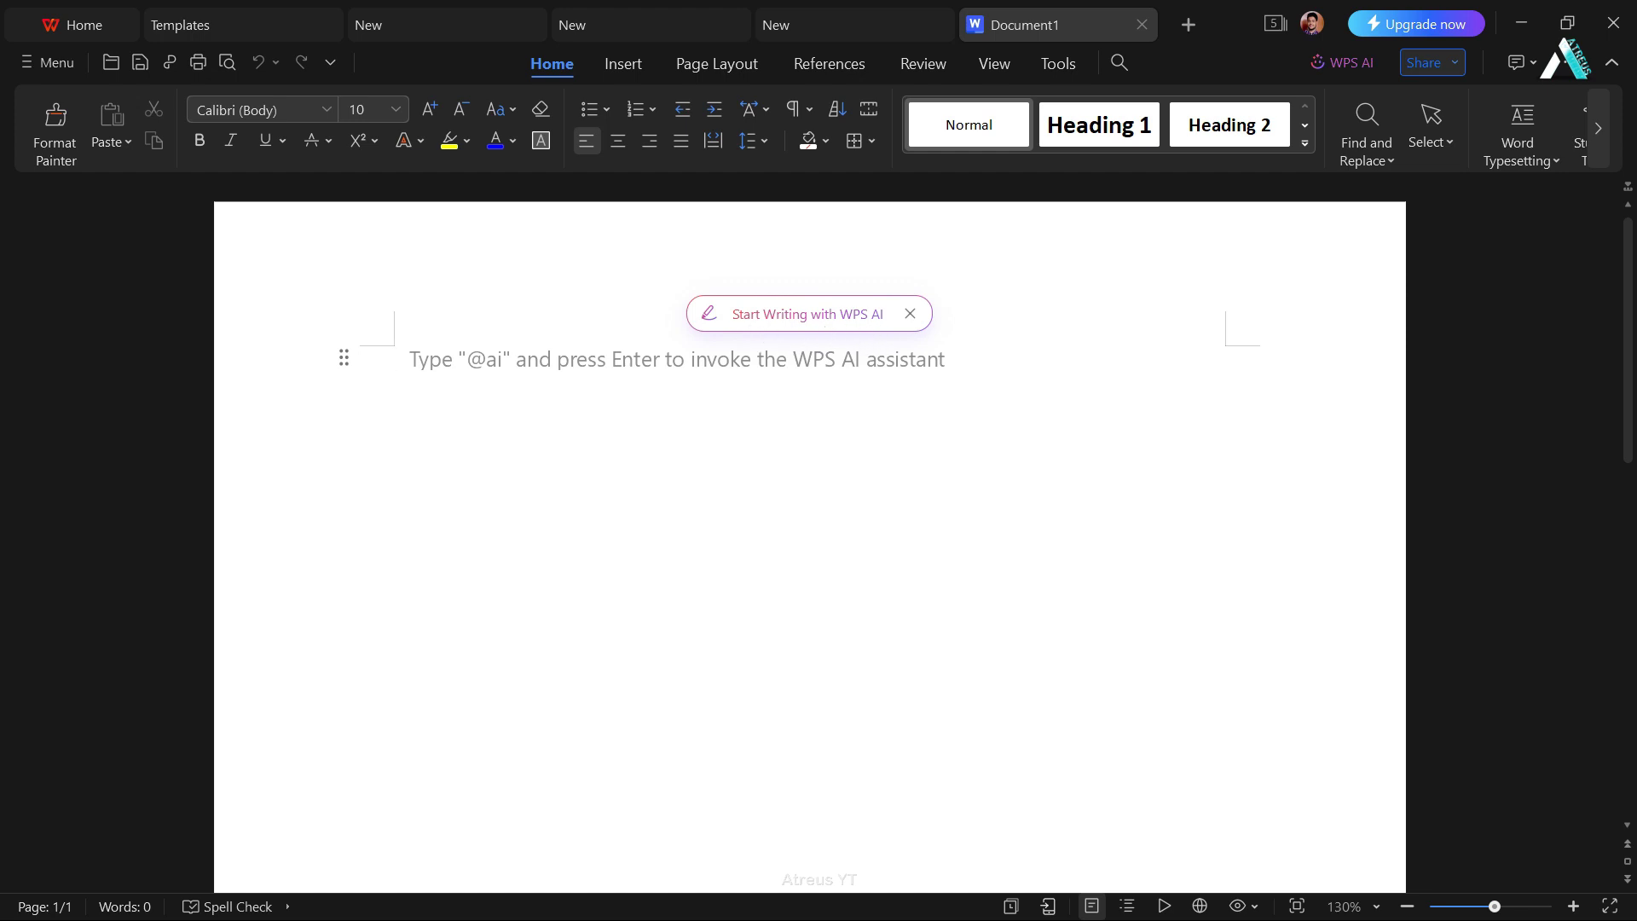
pyautogui.write('@ai')
pyautogui.press('Return')
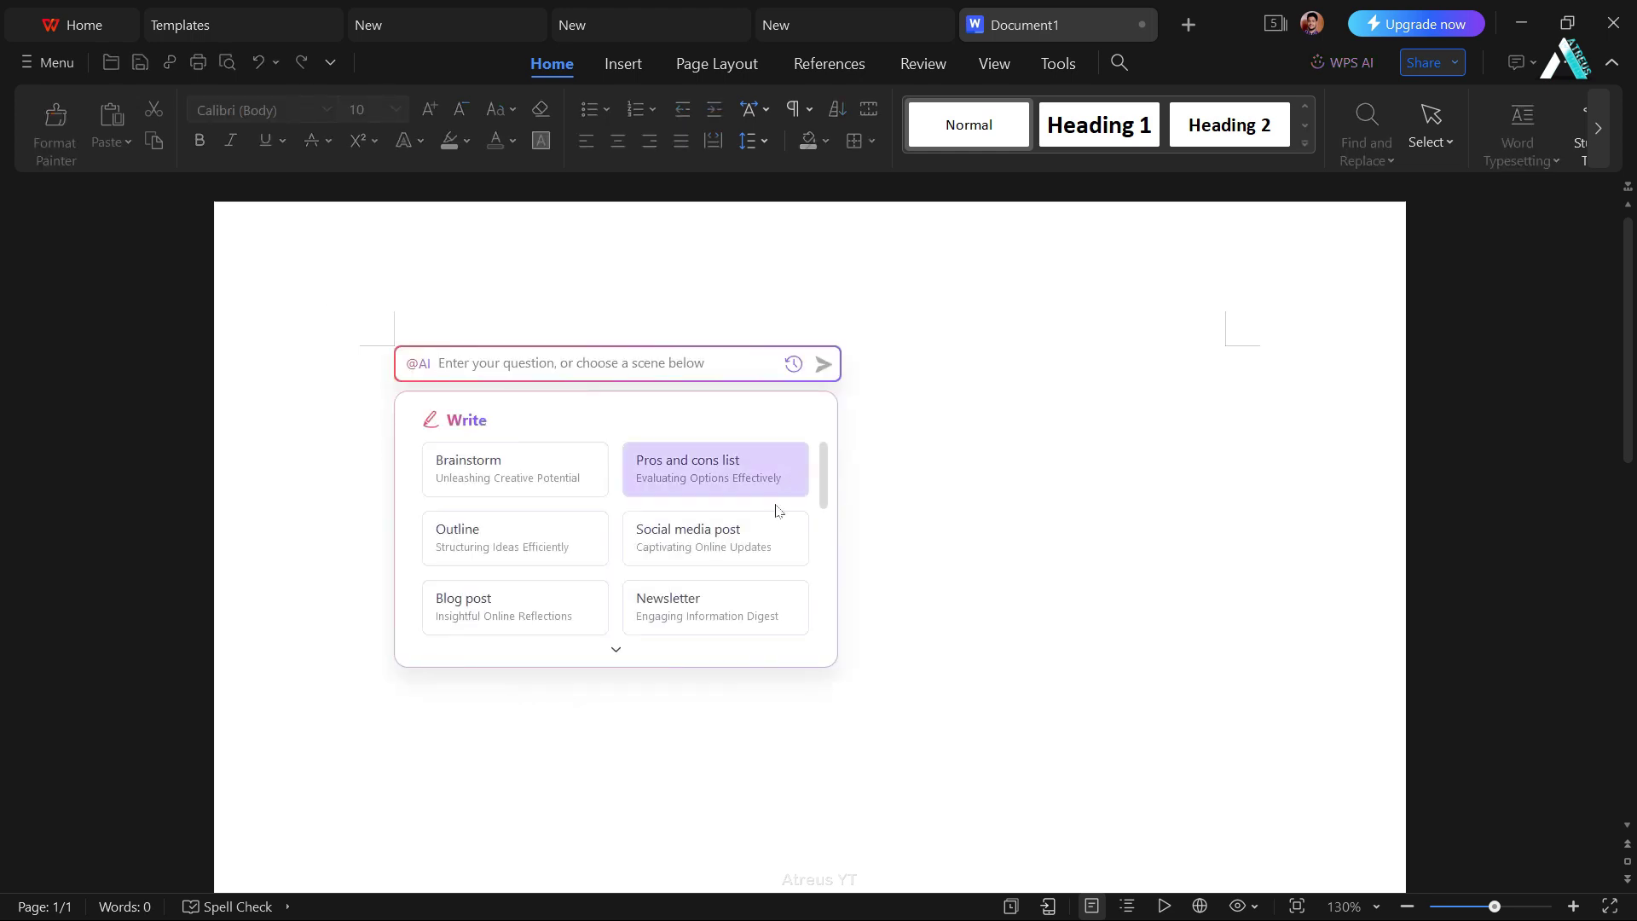
pyautogui.click(680, 645)
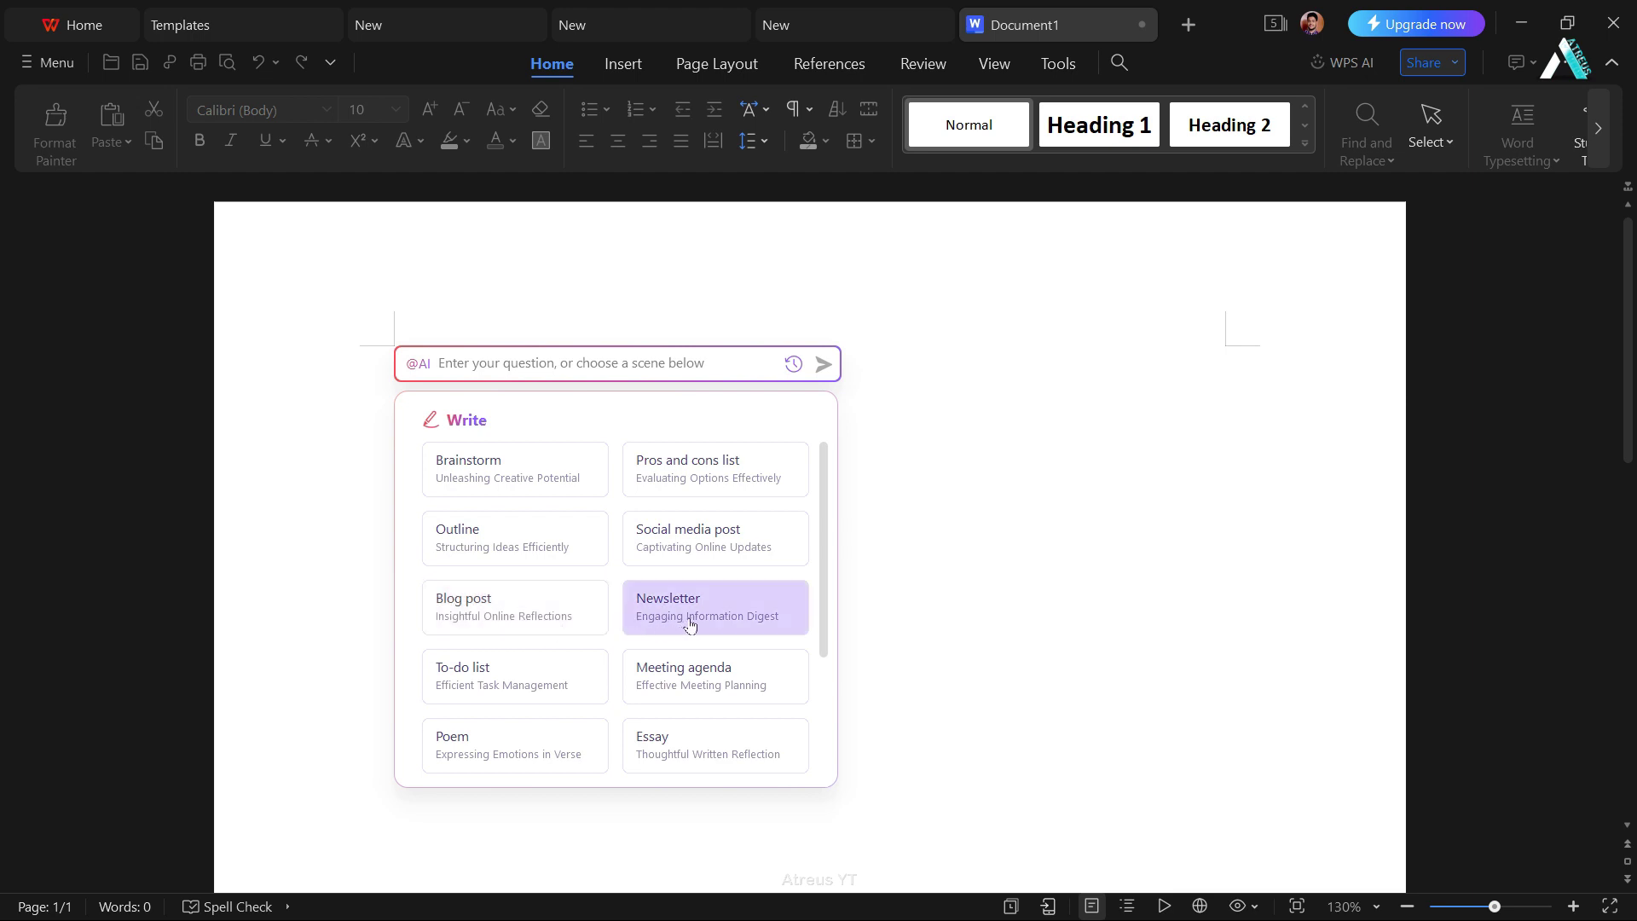
pyautogui.scroll(-3, 496, 560)
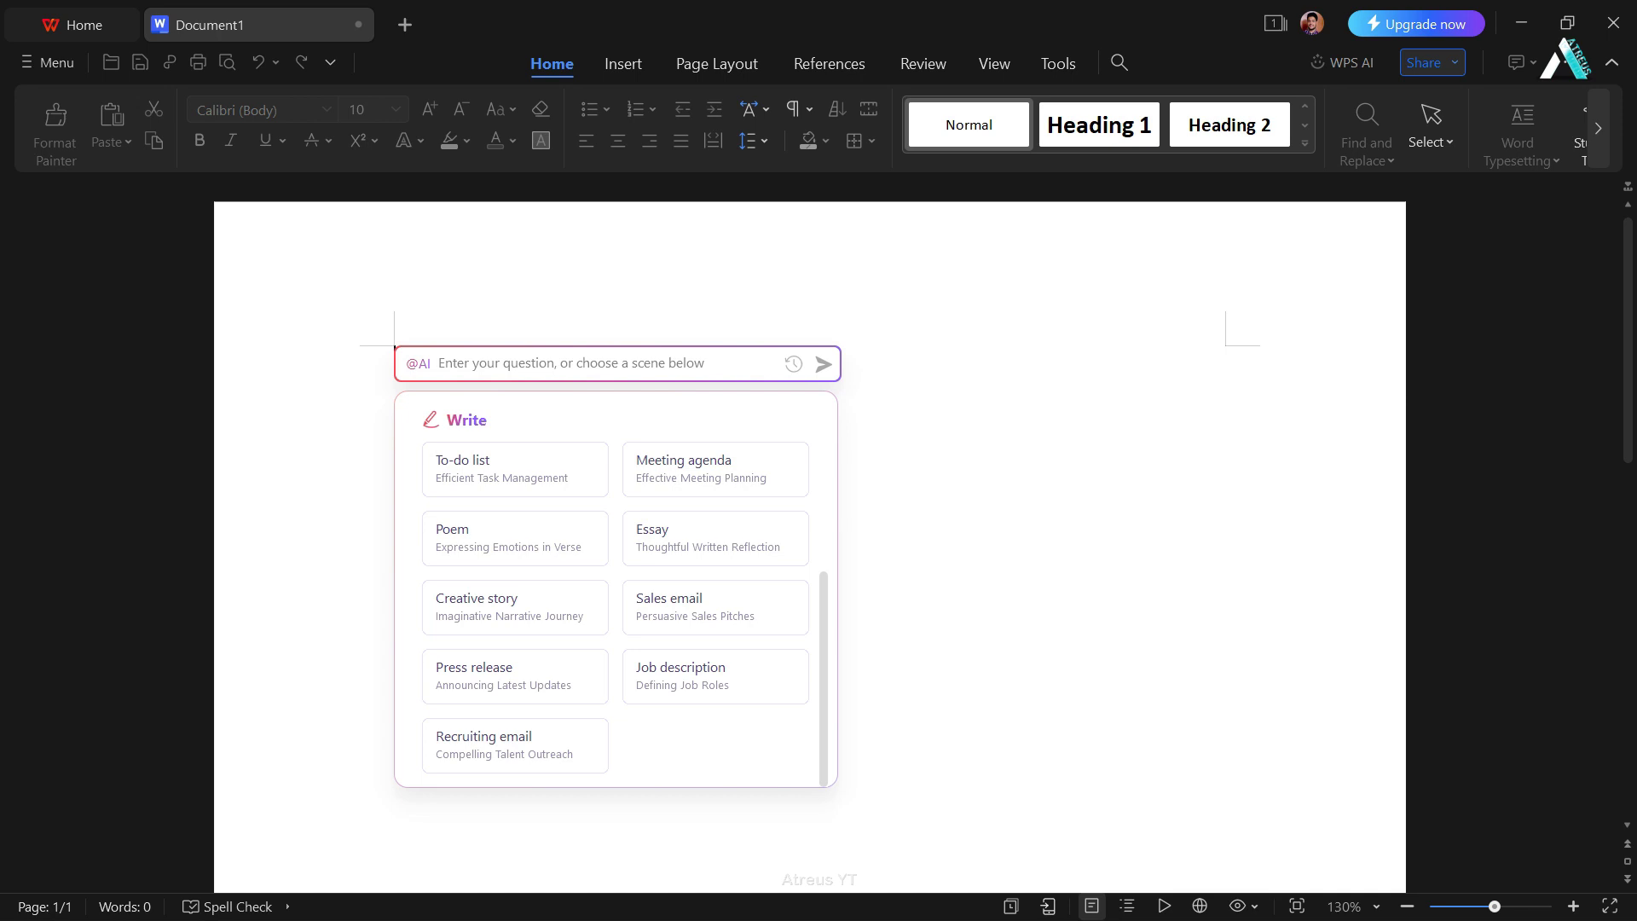
# Step: Have WPS AI draft a purchase manager job description, then continue and rewrite it
pyautogui.click(715, 676)
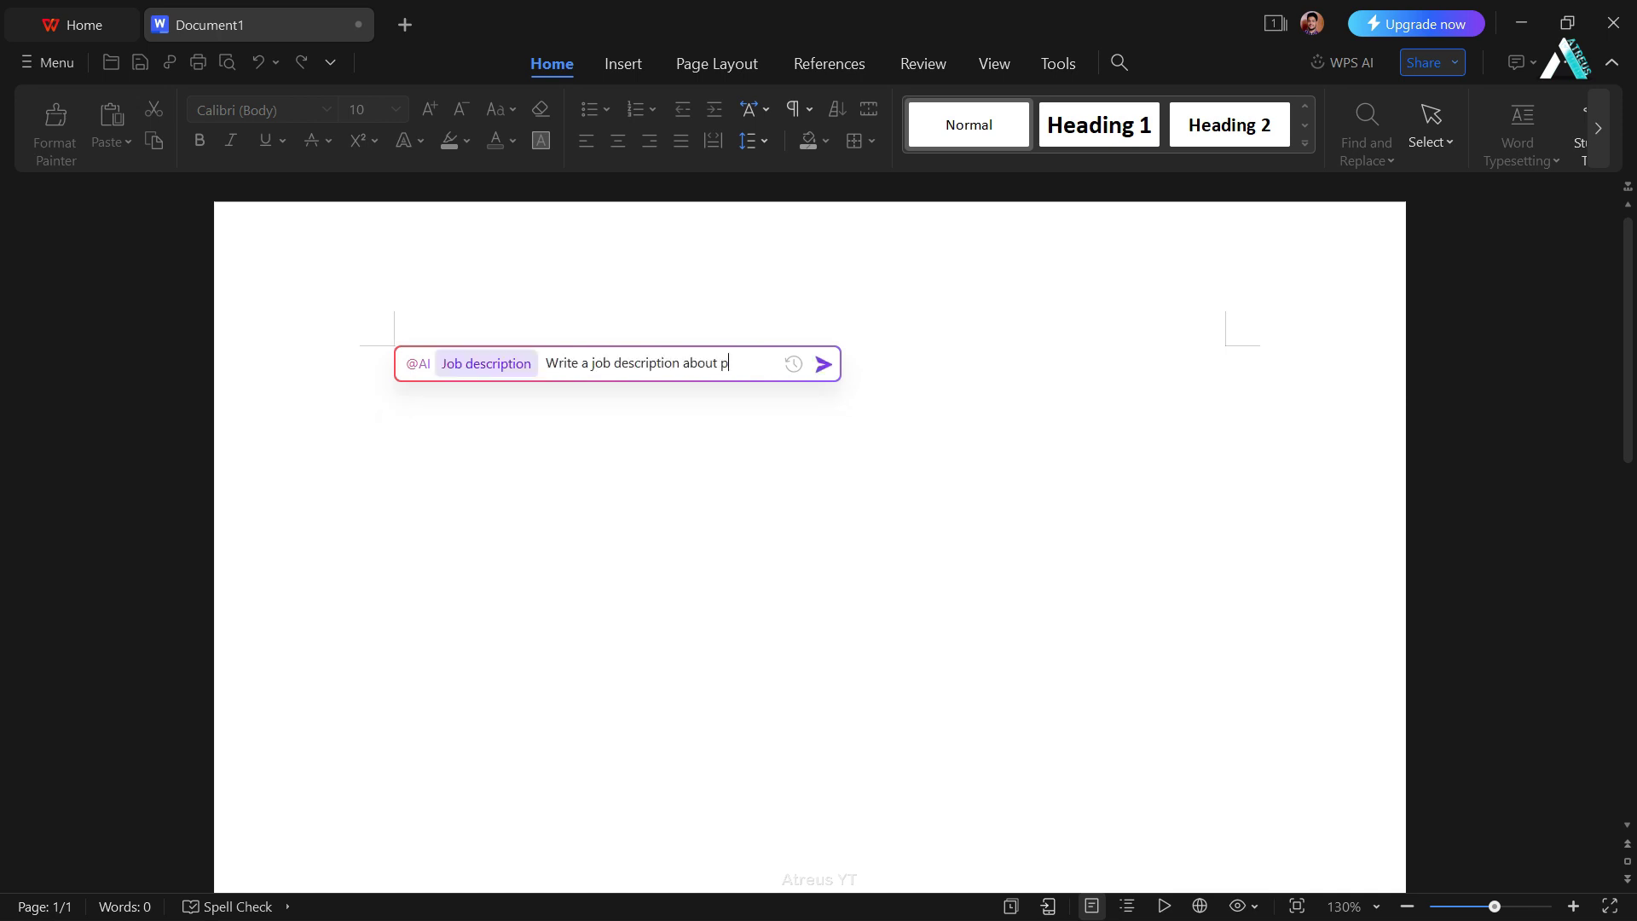
pyautogui.write('purchase manager')
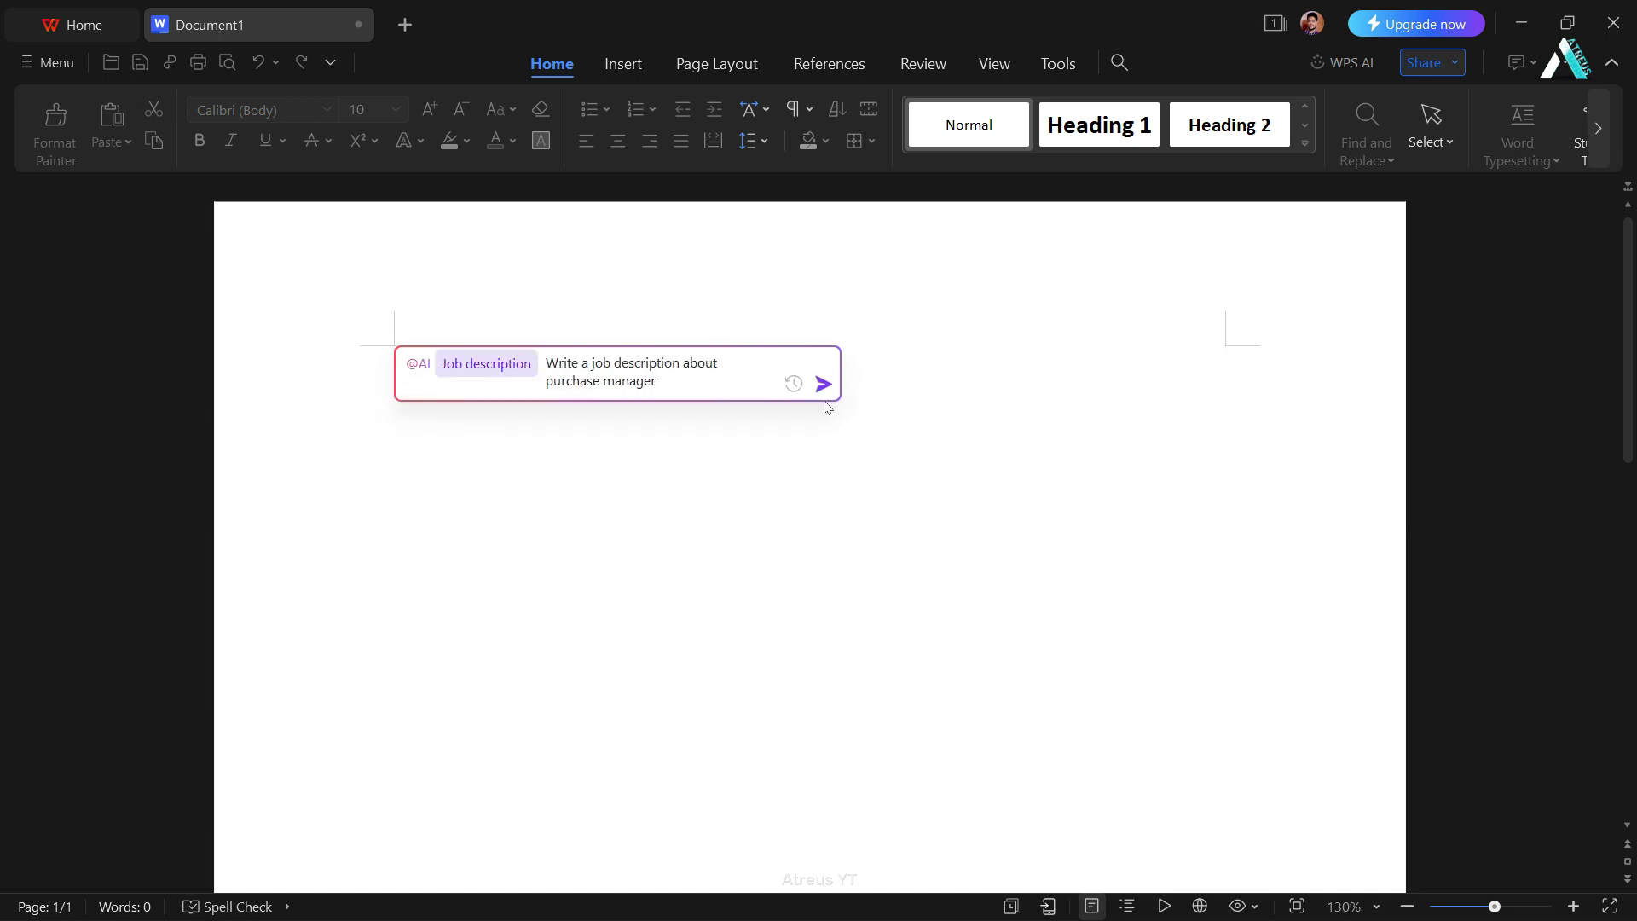
pyautogui.click(823, 384)
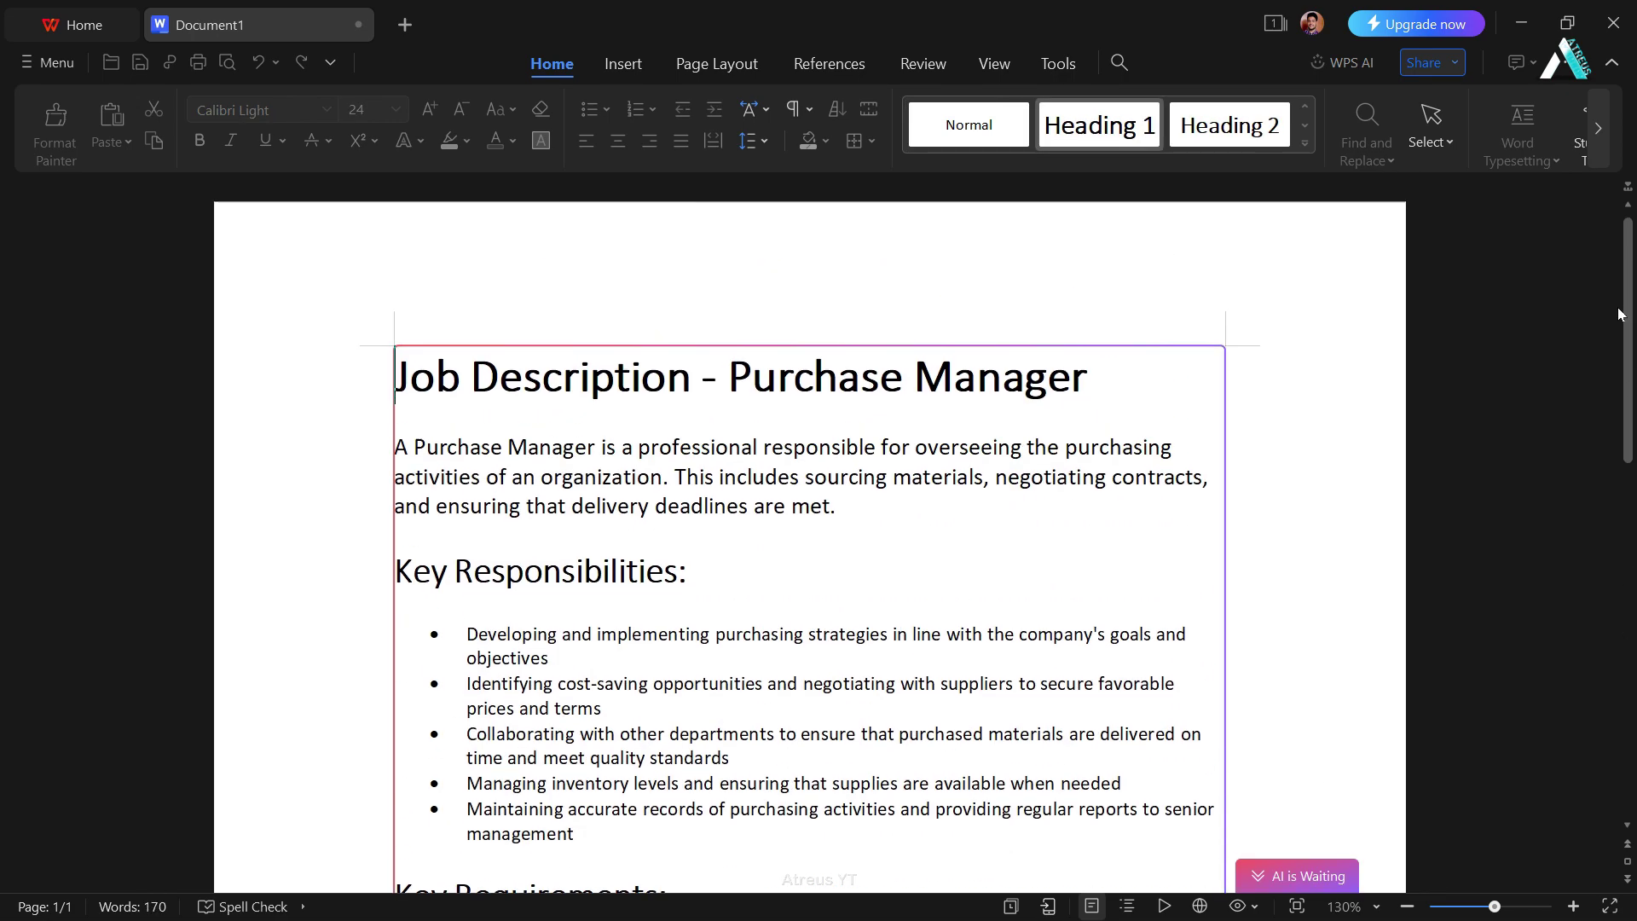
pyautogui.click(1313, 457)
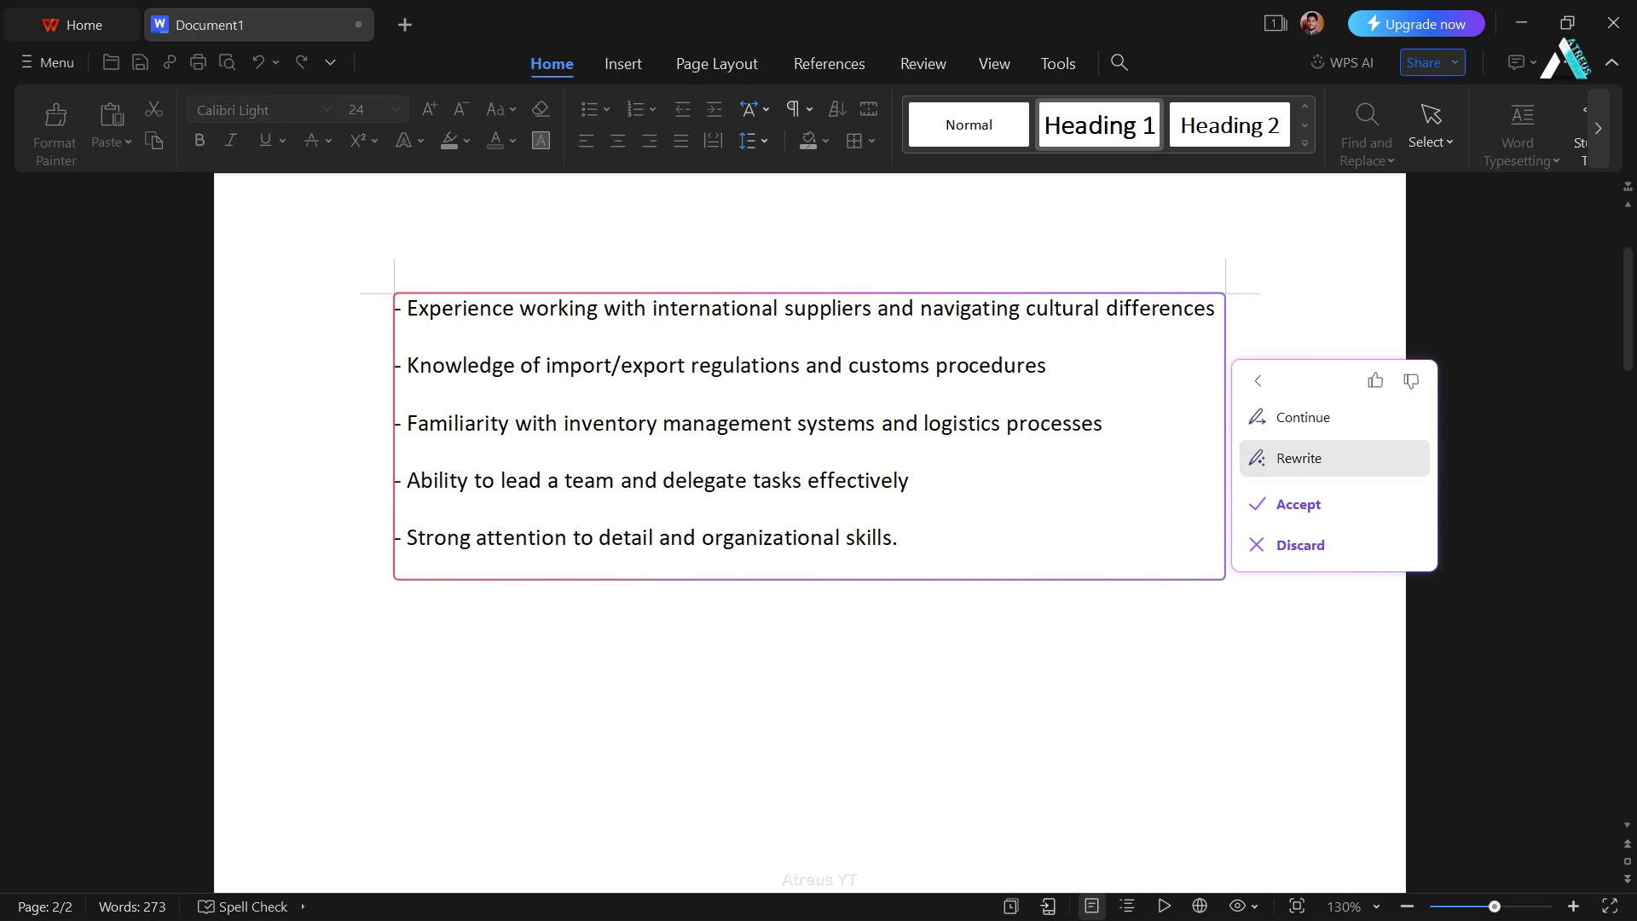
pyautogui.click(1343, 465)
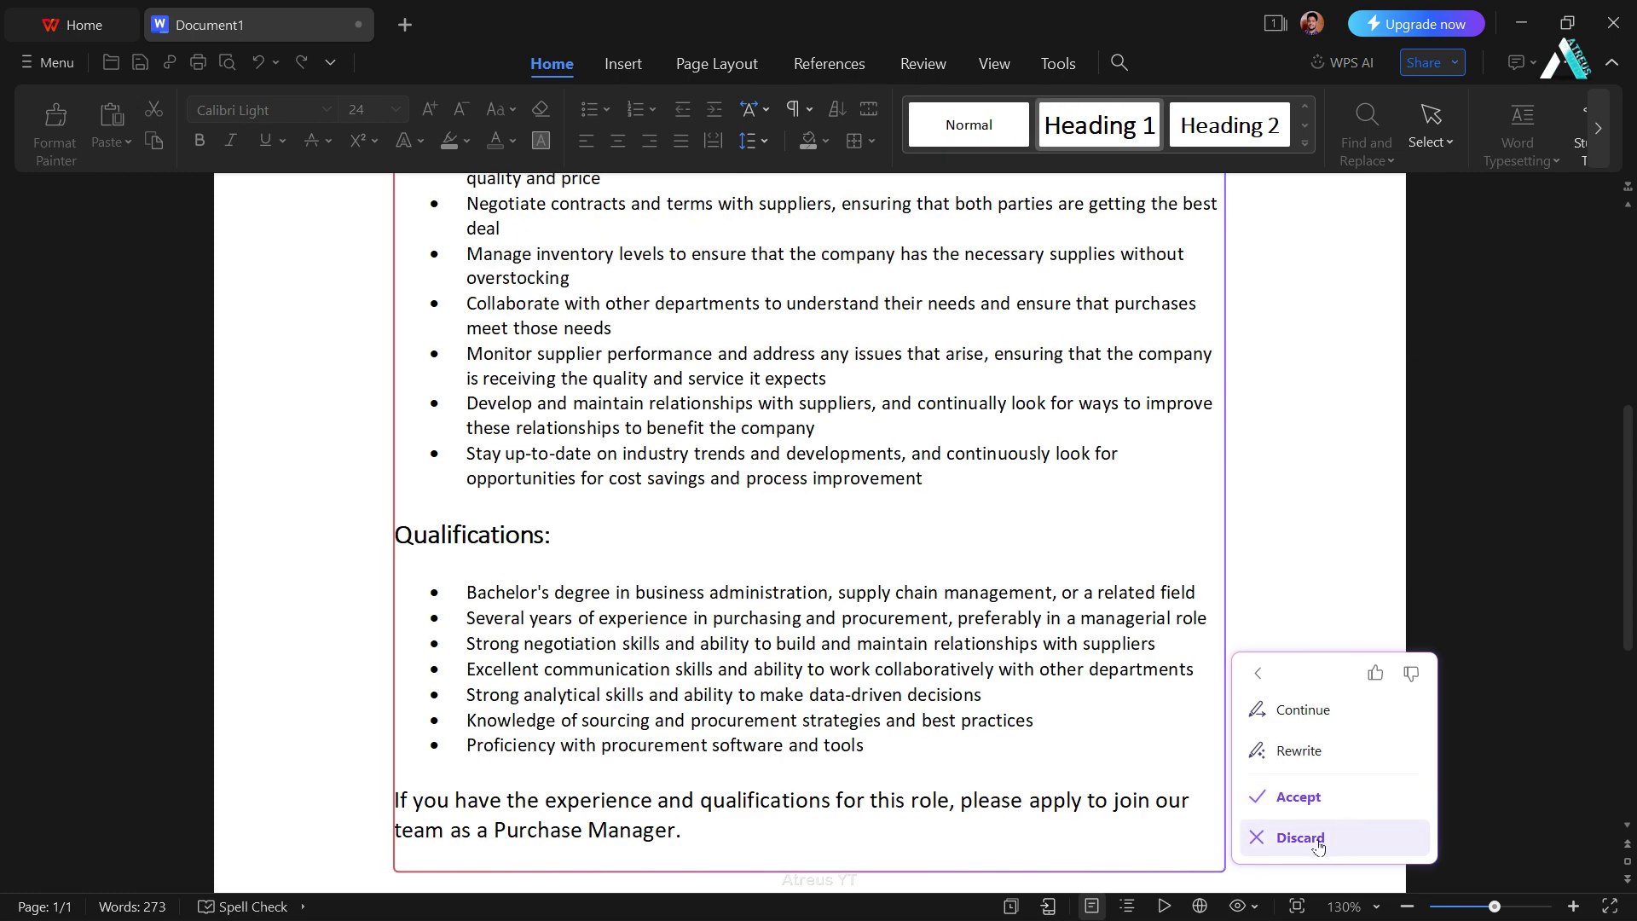
# Step: Accept the AI-written job description and select its opening paragraph
pyautogui.click(1297, 796)
pyautogui.moveTo(1626, 554); pyautogui.dragTo(1626, 264)
pyautogui.click(848, 537)
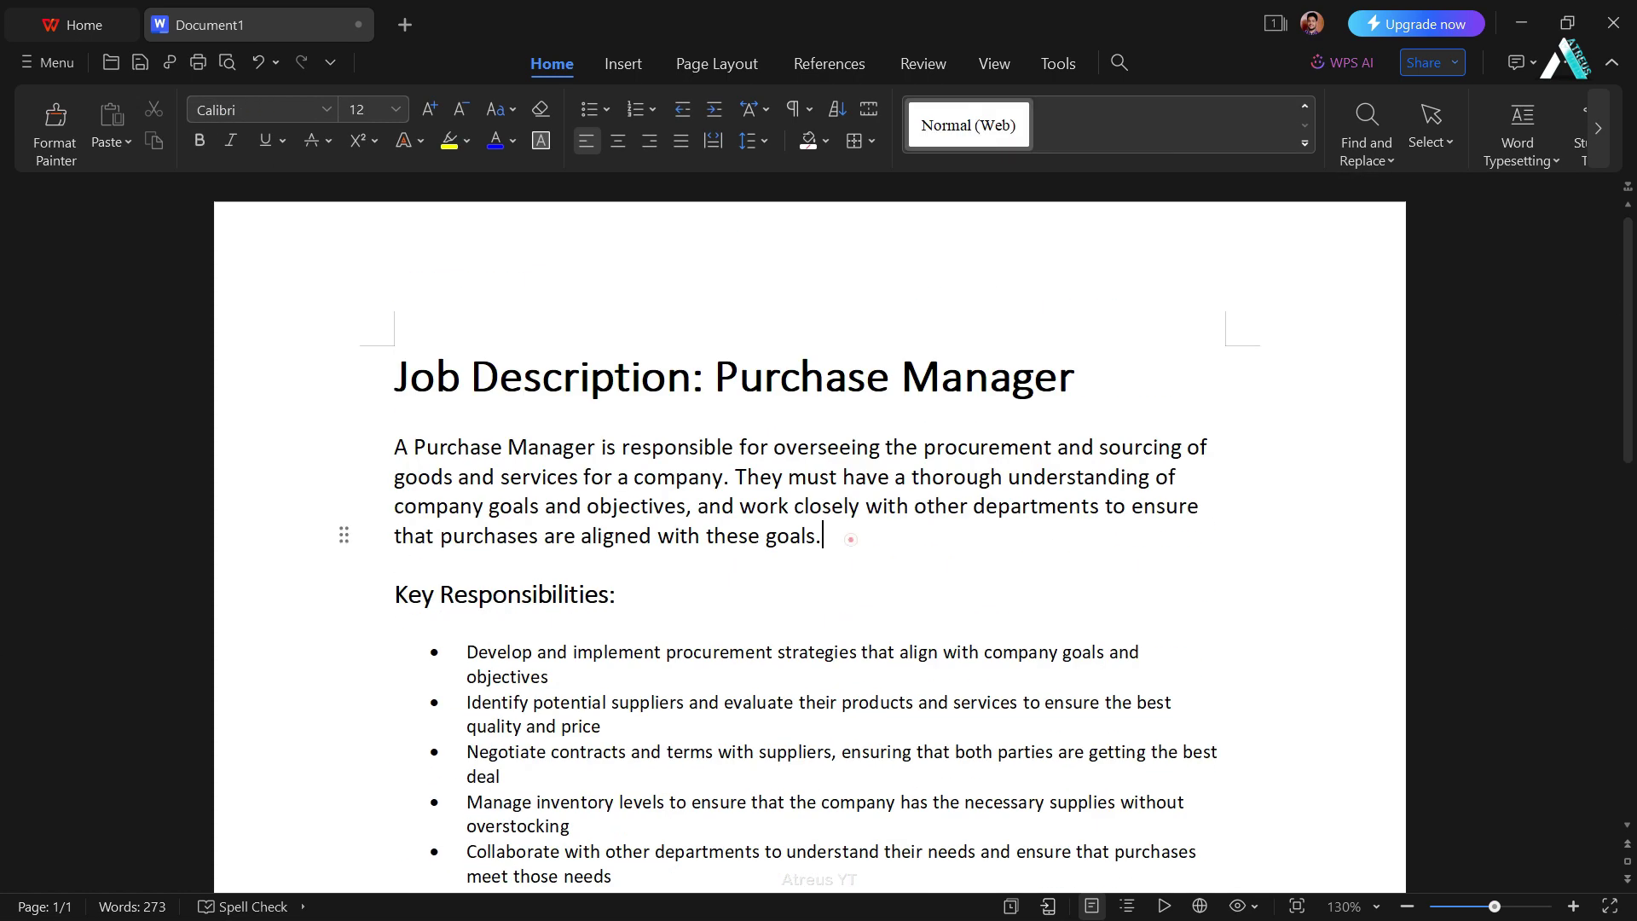
pyautogui.hotkey('ctrl', 'shift', 'Home')
pyautogui.hotkey('shift', 'Down')
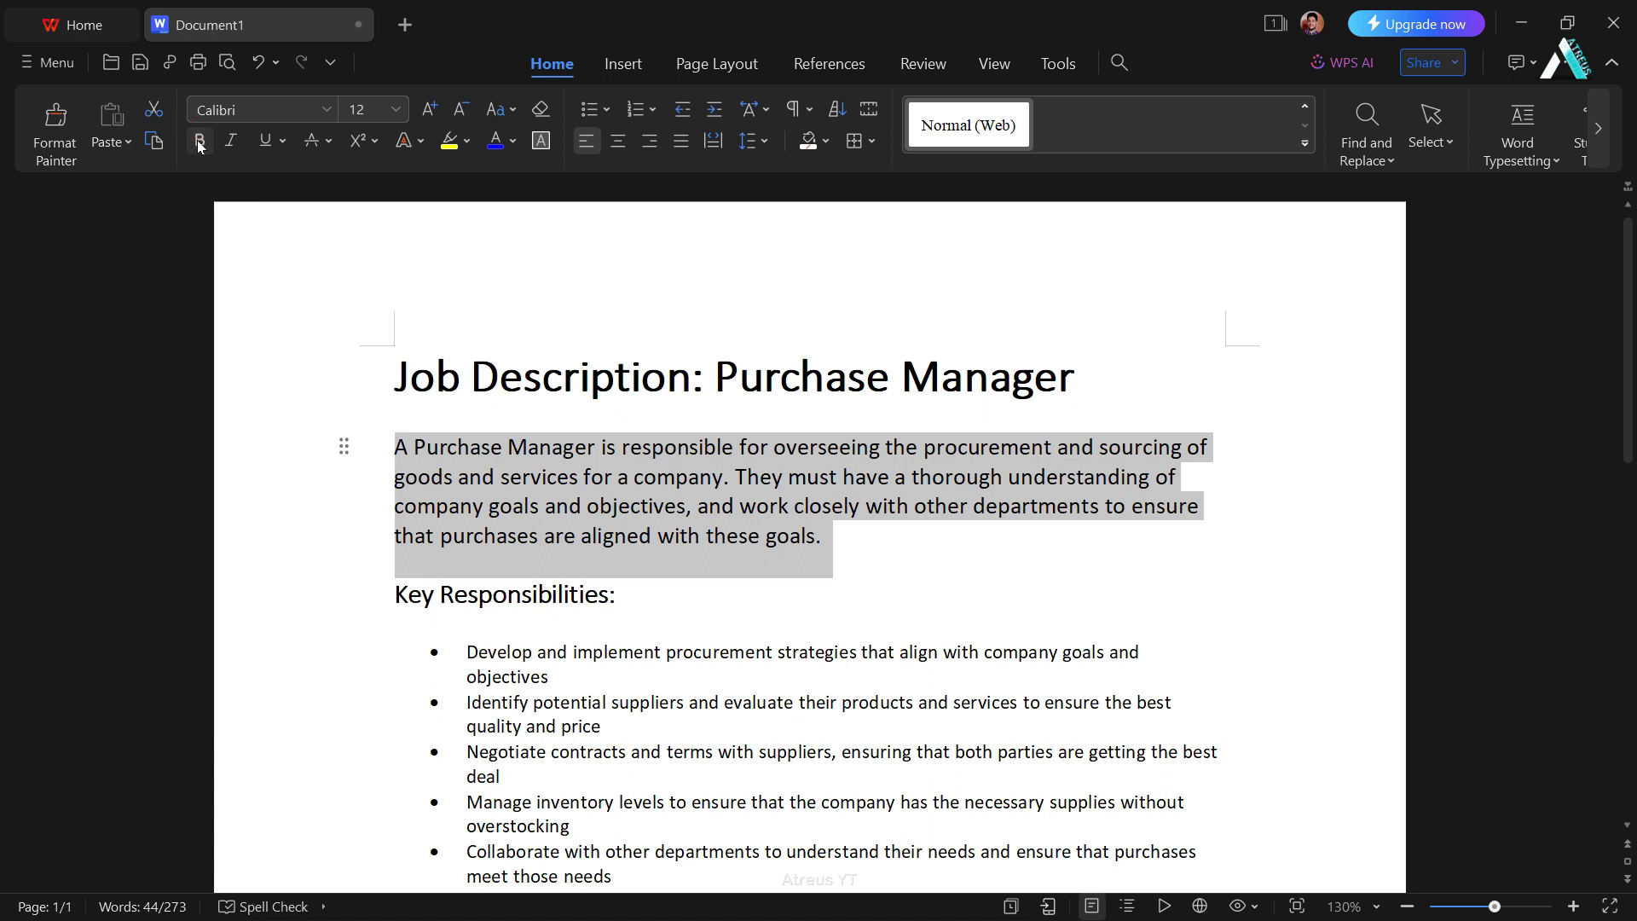
# Step: Make the opening paragraph bold and blue, trying centre and right alignment before justifying it
pyautogui.click(199, 140)
pyautogui.click(494, 140)
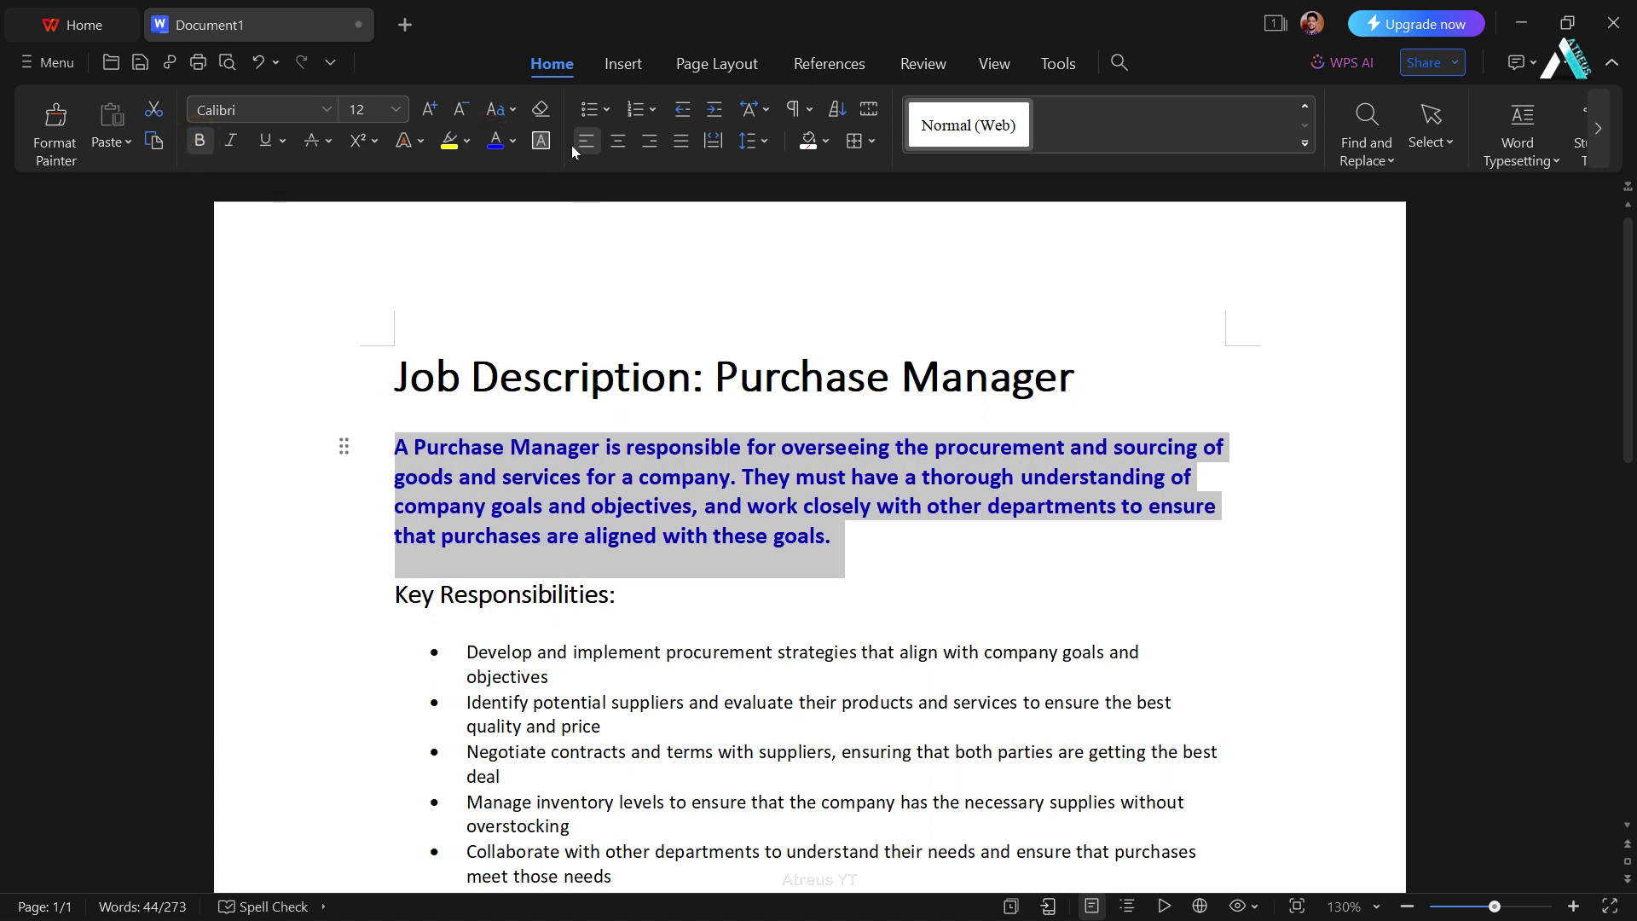
pyautogui.click(617, 140)
pyautogui.click(650, 140)
pyautogui.click(680, 140)
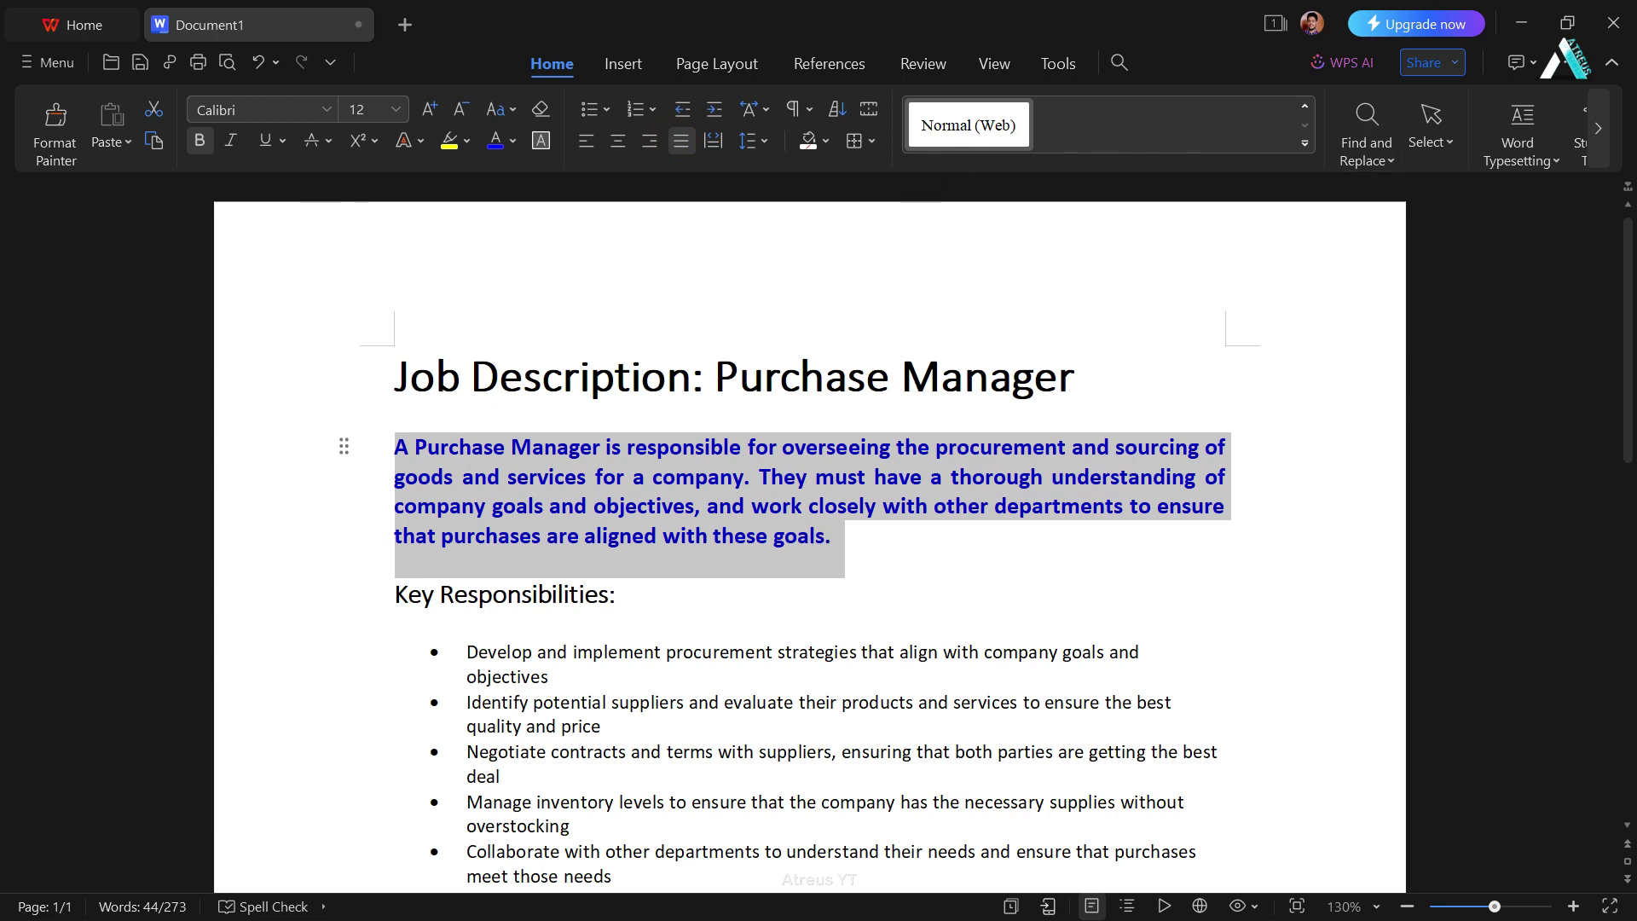
# Step: Browse the Insert, Page Layout, References, Review and View tabs, ending on Tools
pyautogui.click(623, 64)
pyautogui.click(685, 64)
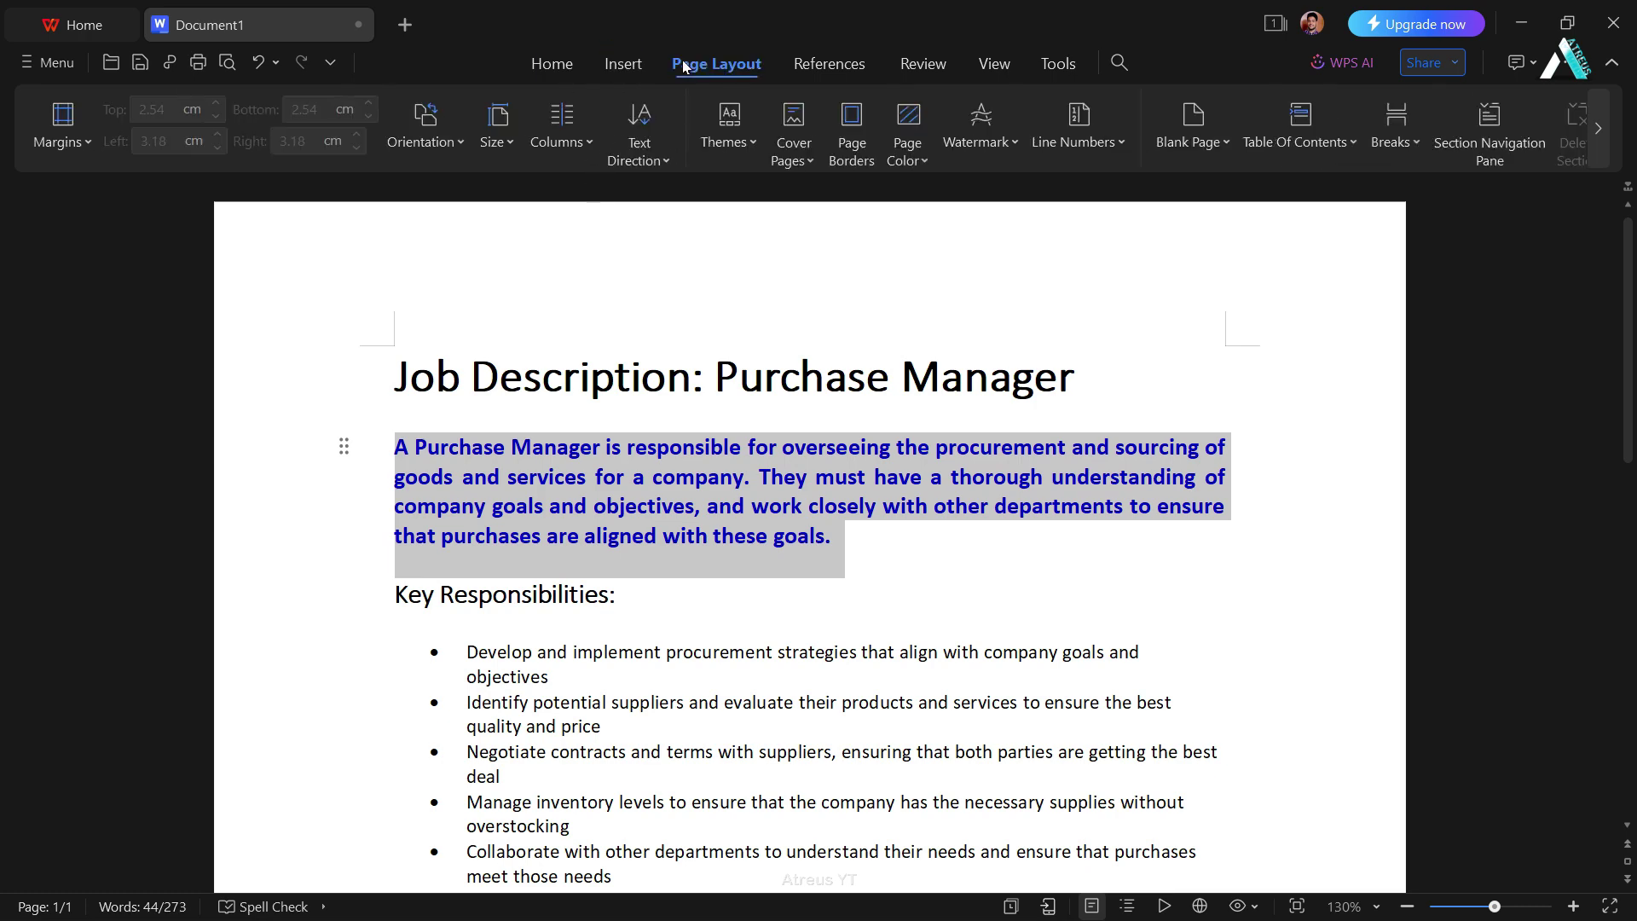
pyautogui.click(822, 64)
pyautogui.click(937, 64)
pyautogui.click(980, 64)
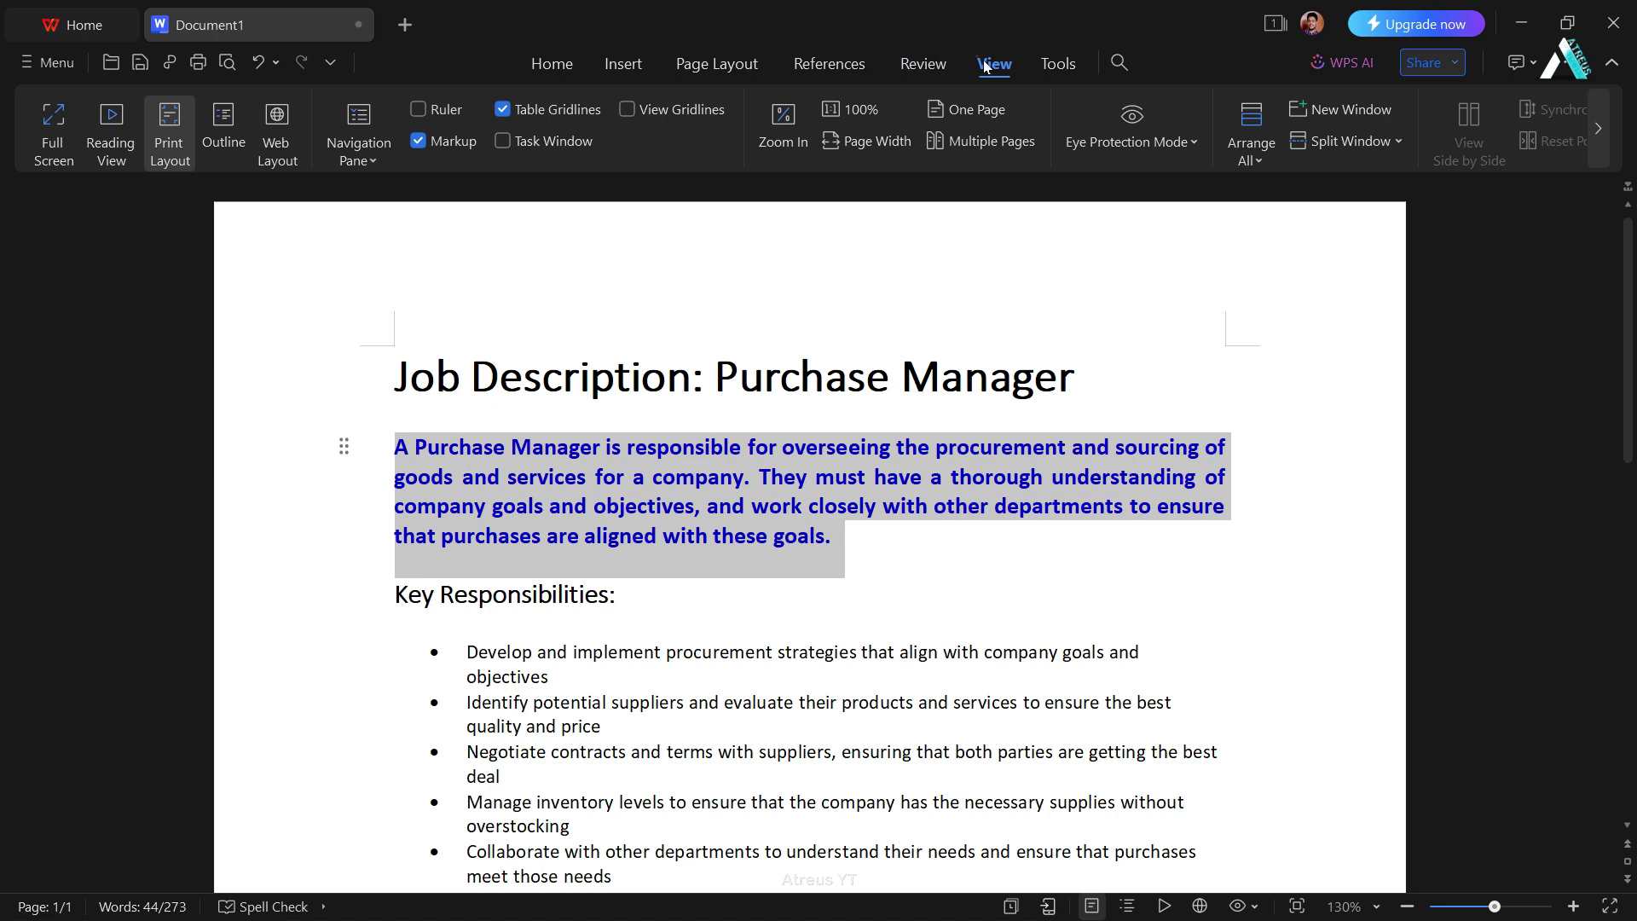
pyautogui.click(1058, 63)
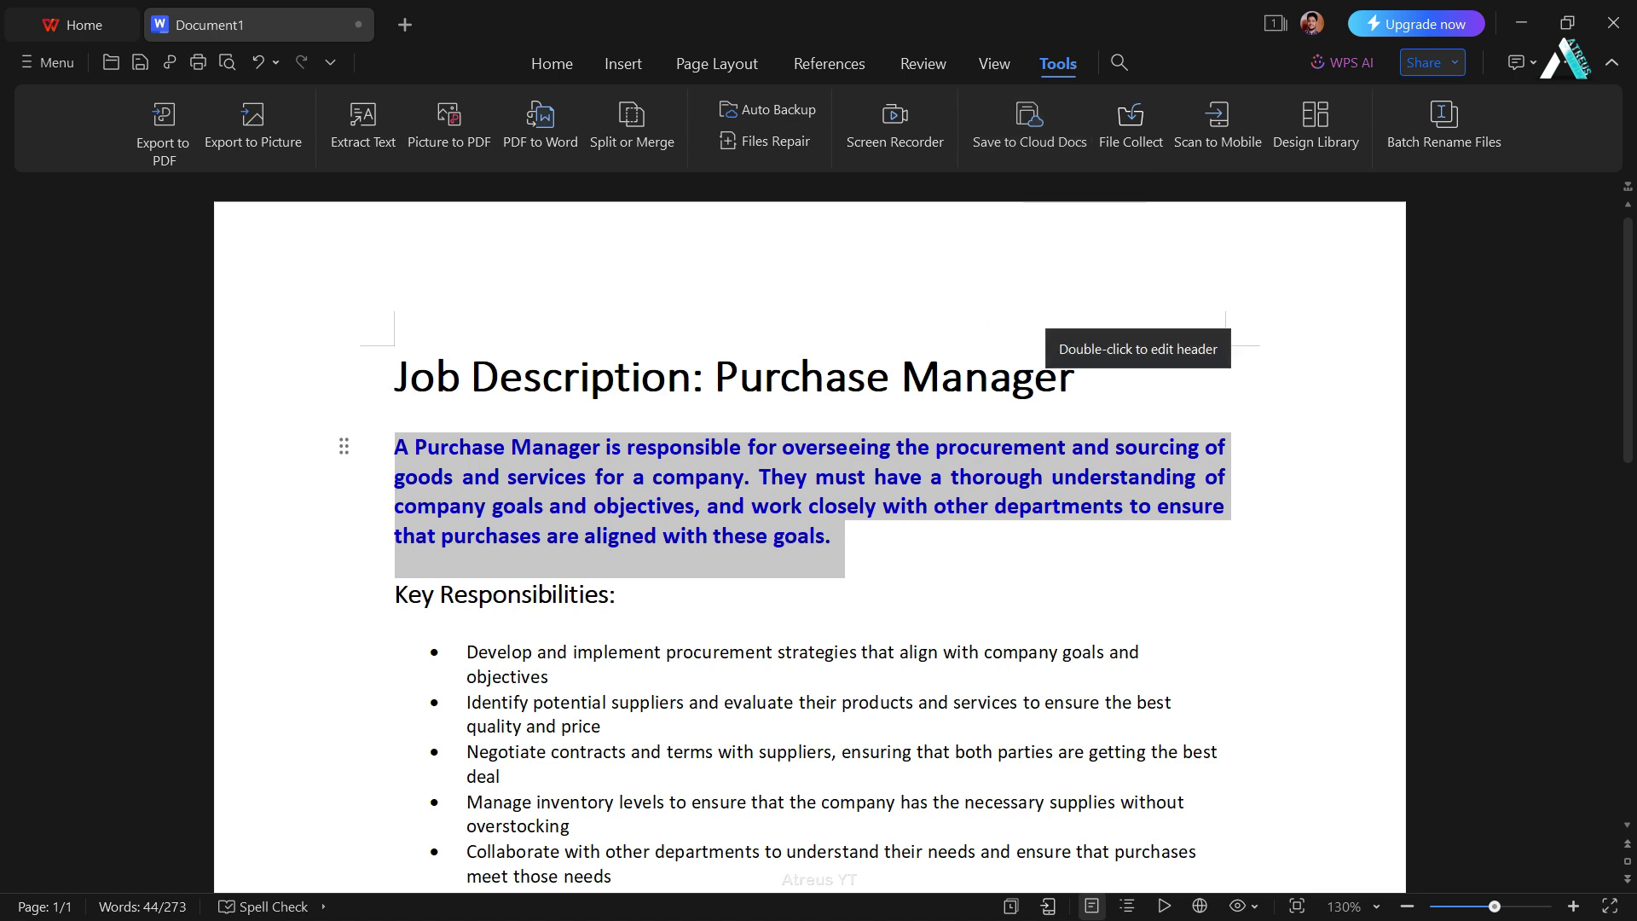
# Step: Add the four Desktop .docx files to the Batch Rename Files list
pyautogui.click(1450, 145)
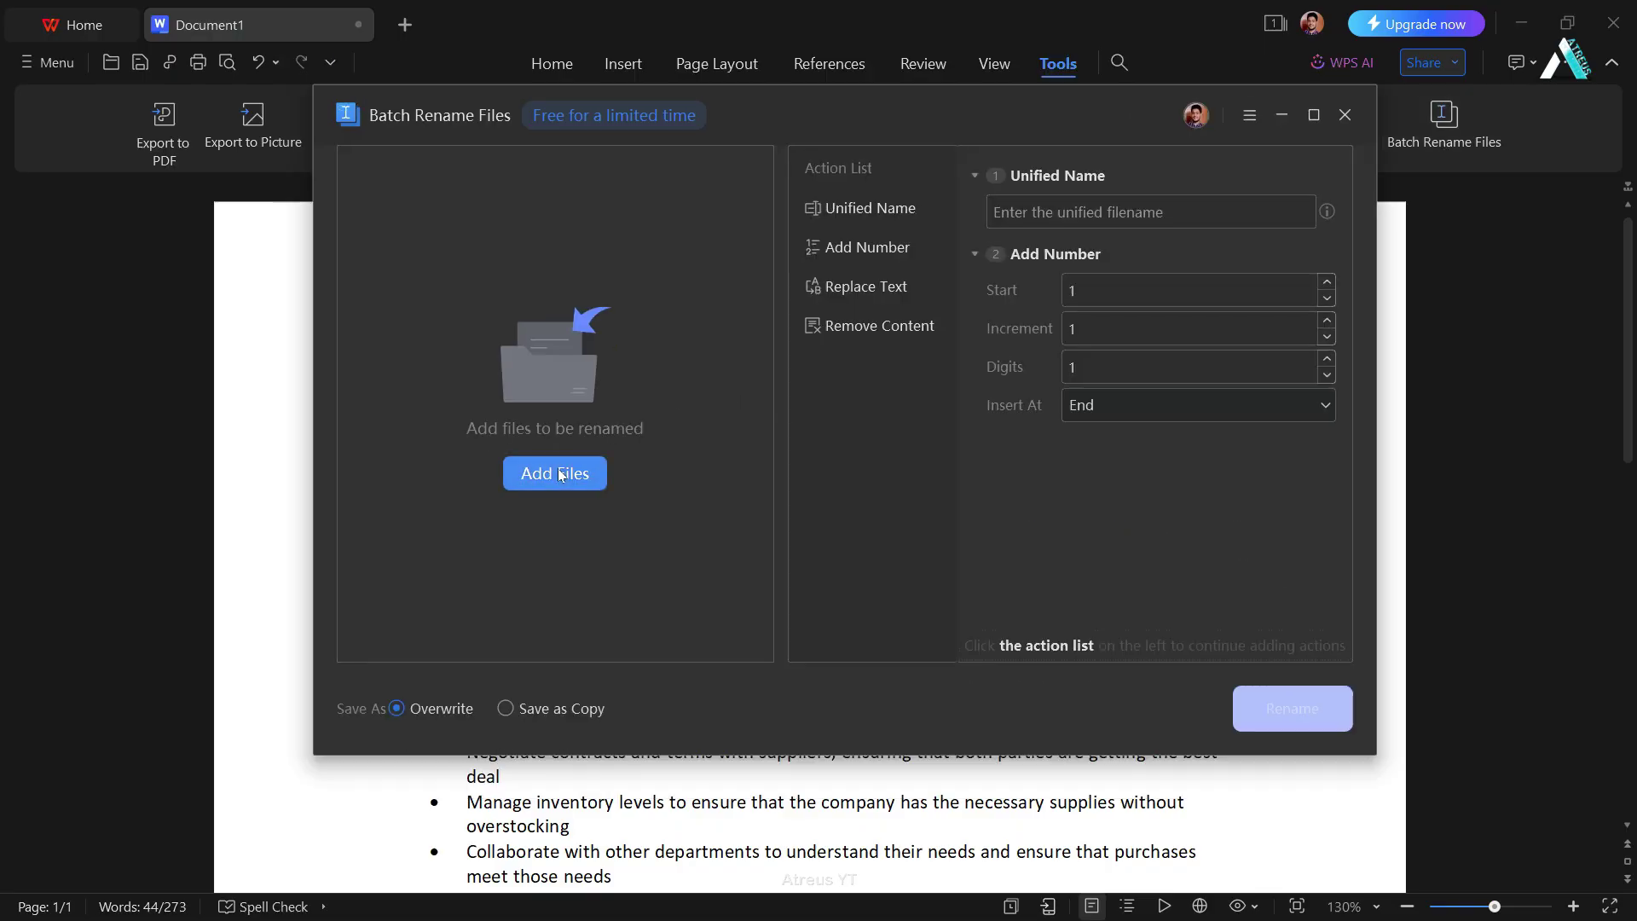
pyautogui.click(554, 473)
pyautogui.click(136, 260)
pyautogui.moveTo(977, 181); pyautogui.dragTo(977, 294)
pyautogui.click(1443, 885)
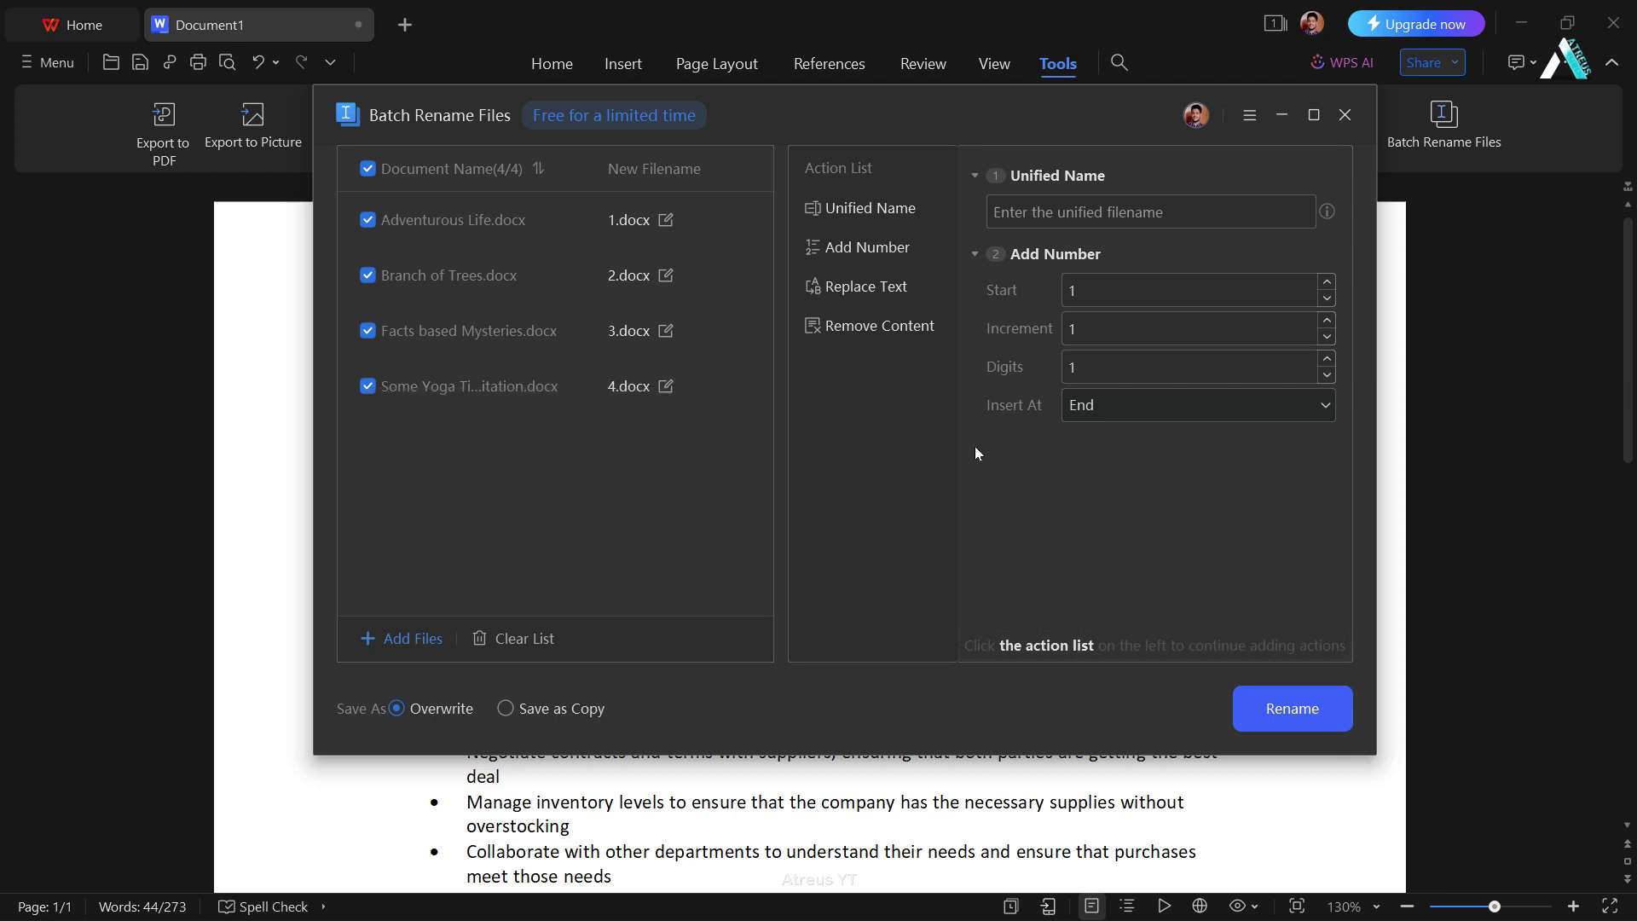
# Step: Give them the unified name My Document, saving renamed copies to the Desktop
pyautogui.click(1098, 211)
pyautogui.write('My Document')
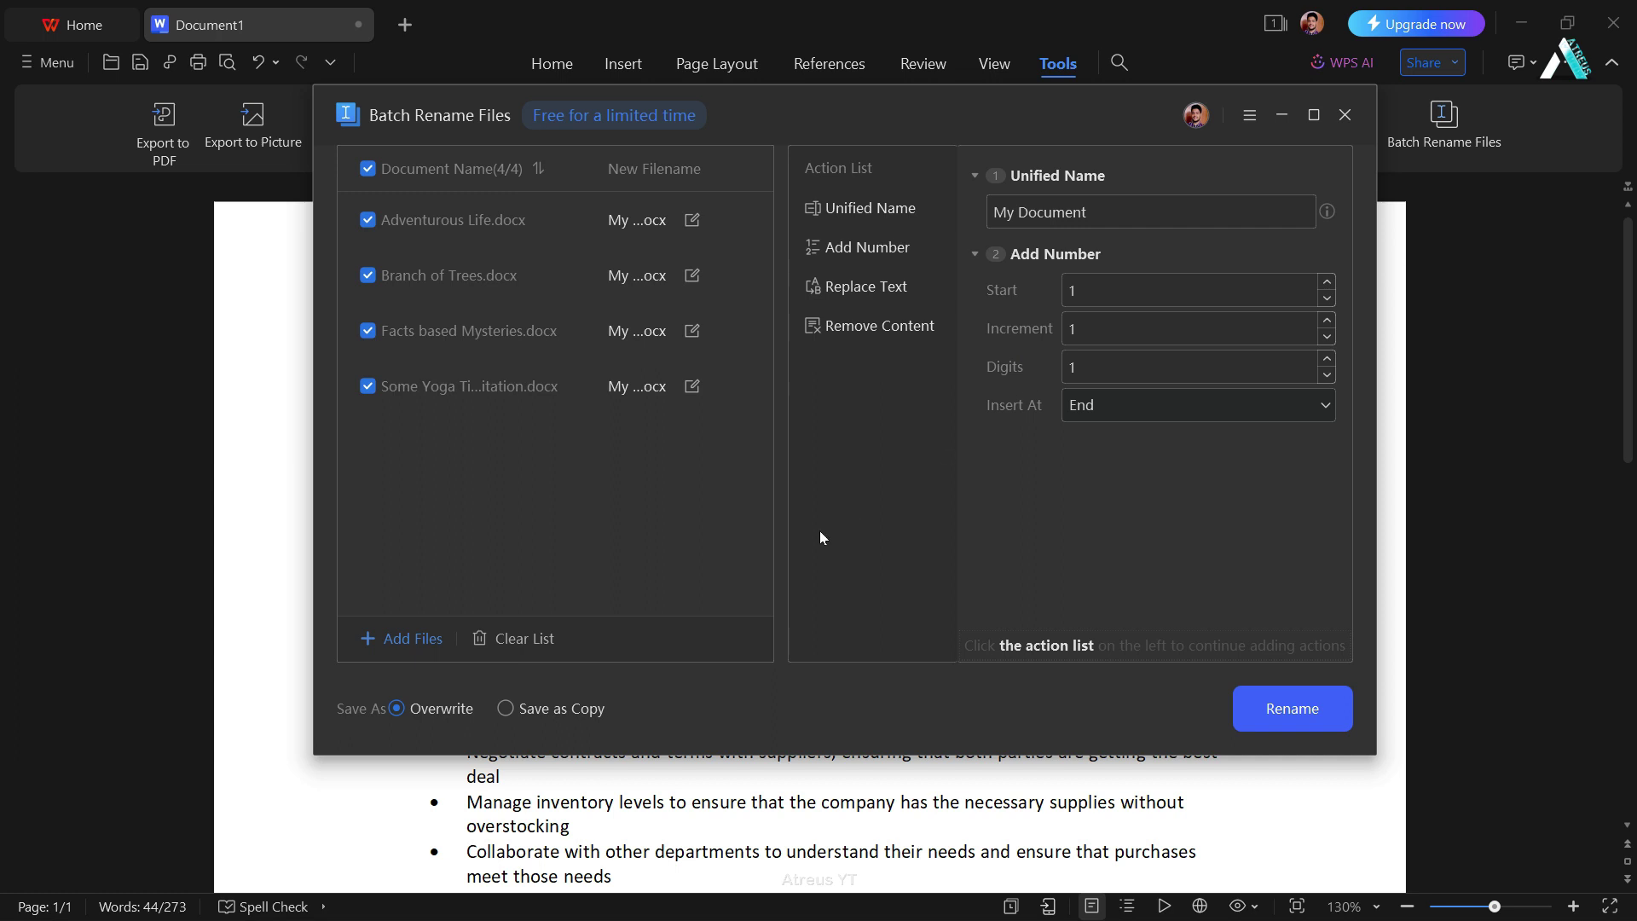
pyautogui.click(505, 709)
pyautogui.click(946, 708)
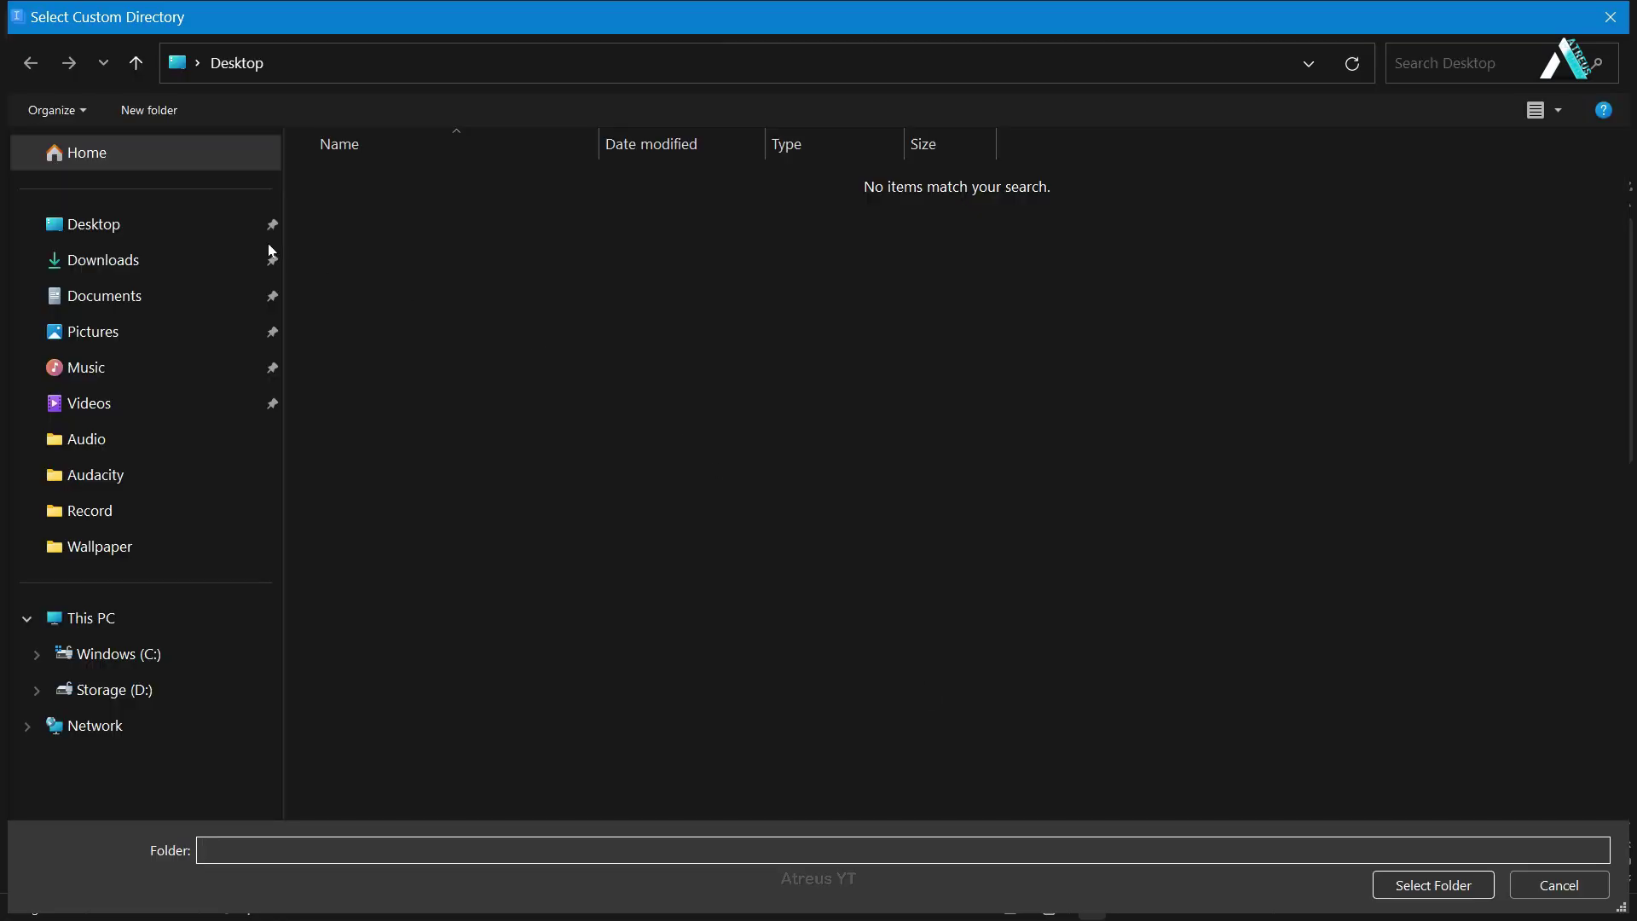
pyautogui.click(205, 218)
pyautogui.click(1433, 885)
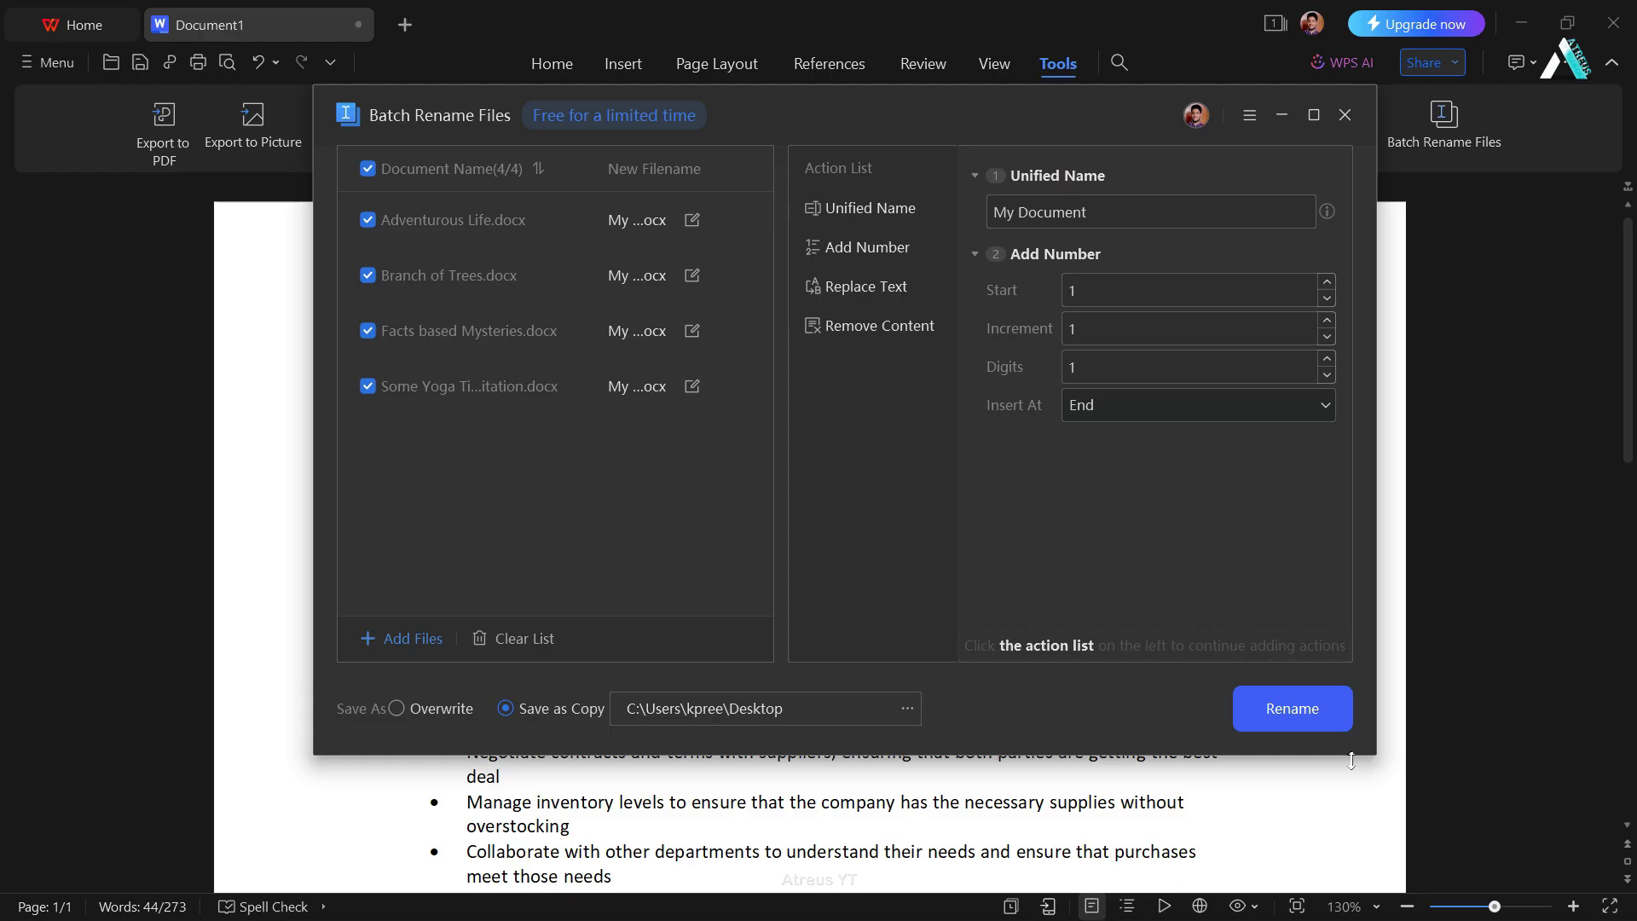
pyautogui.click(1307, 711)
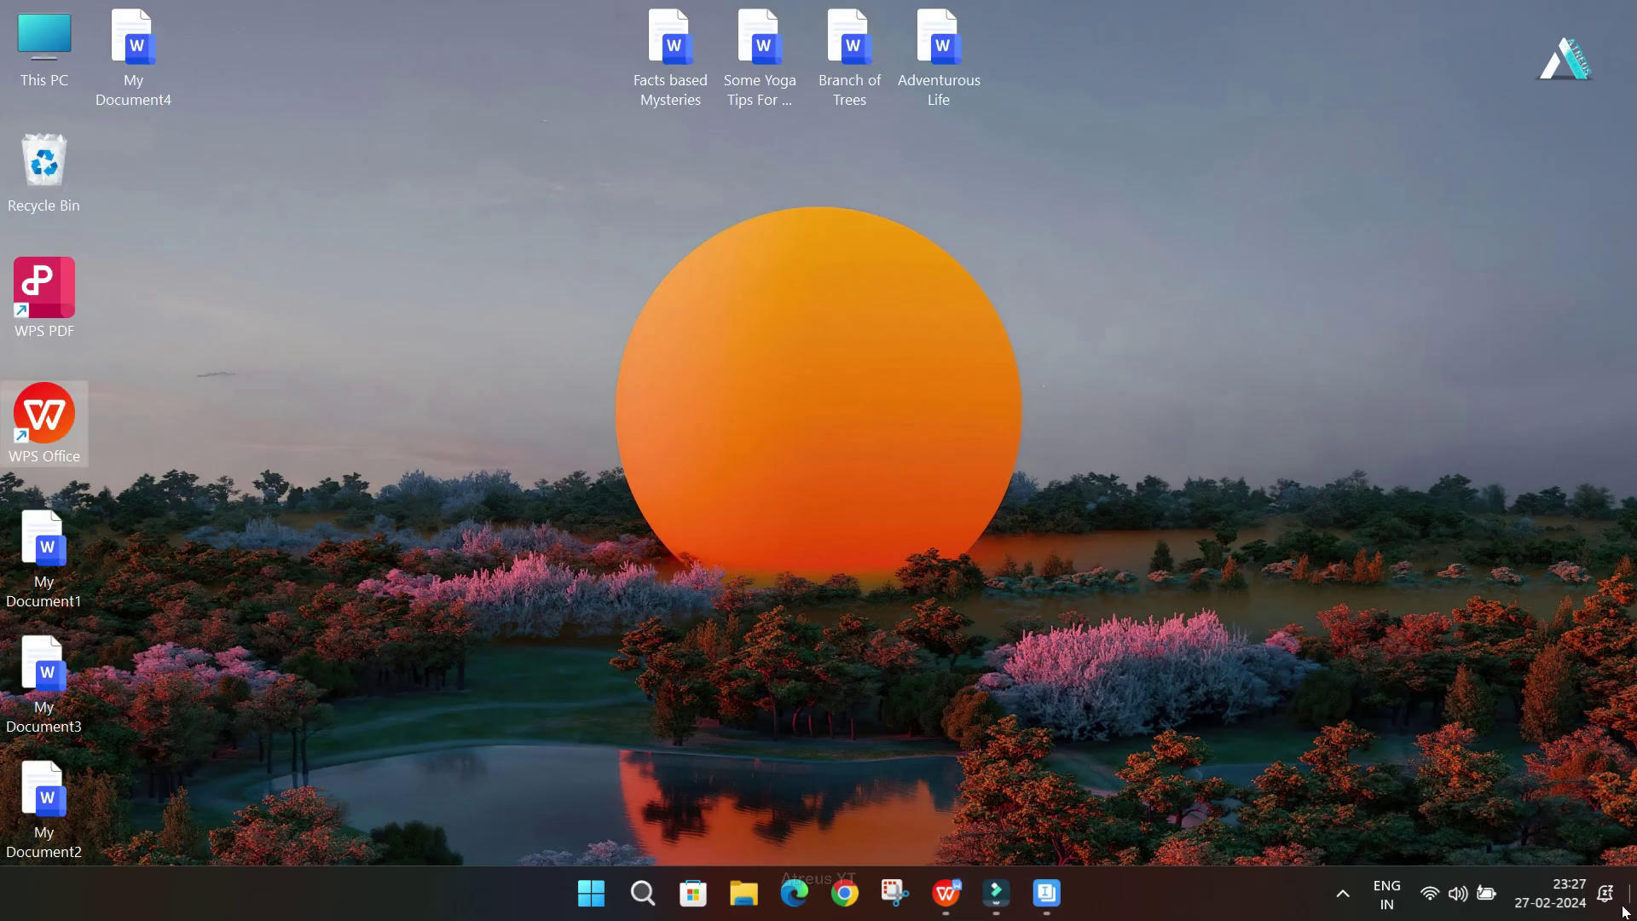
pyautogui.moveTo(126, 498); pyautogui.dragTo(81, 860)
pyautogui.keyDown('ctrl'); pyautogui.click(134, 51); pyautogui.keyUp('ctrl')
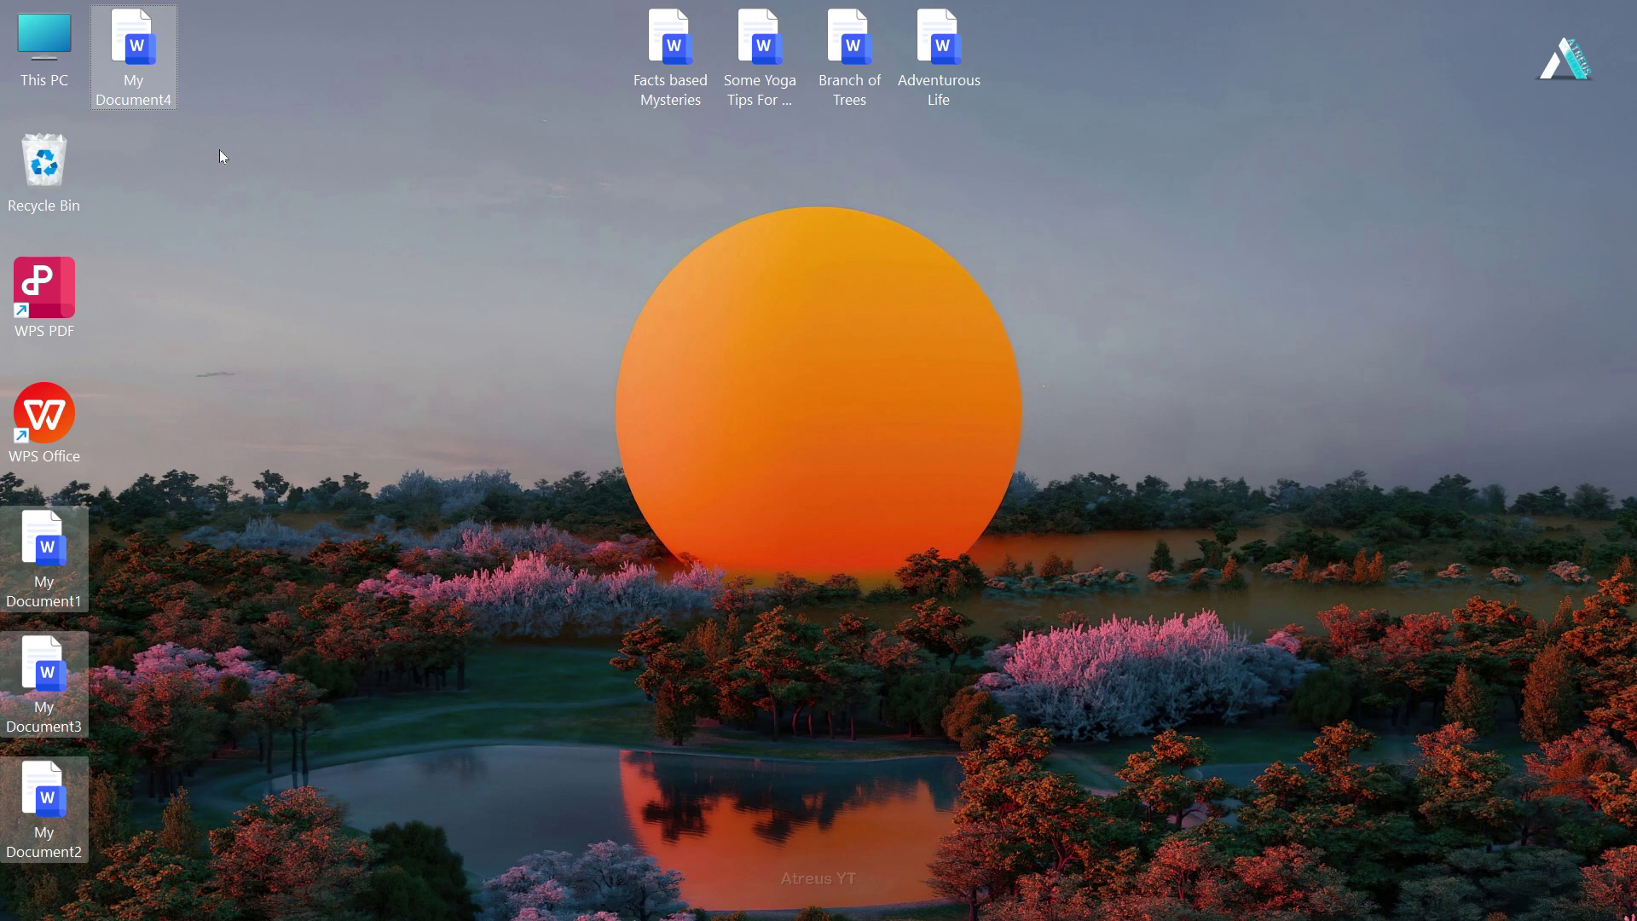
# Step: Return to WPS and open the Sheets template gallery from the home page
pyautogui.press('super')
pyautogui.click(920, 894)
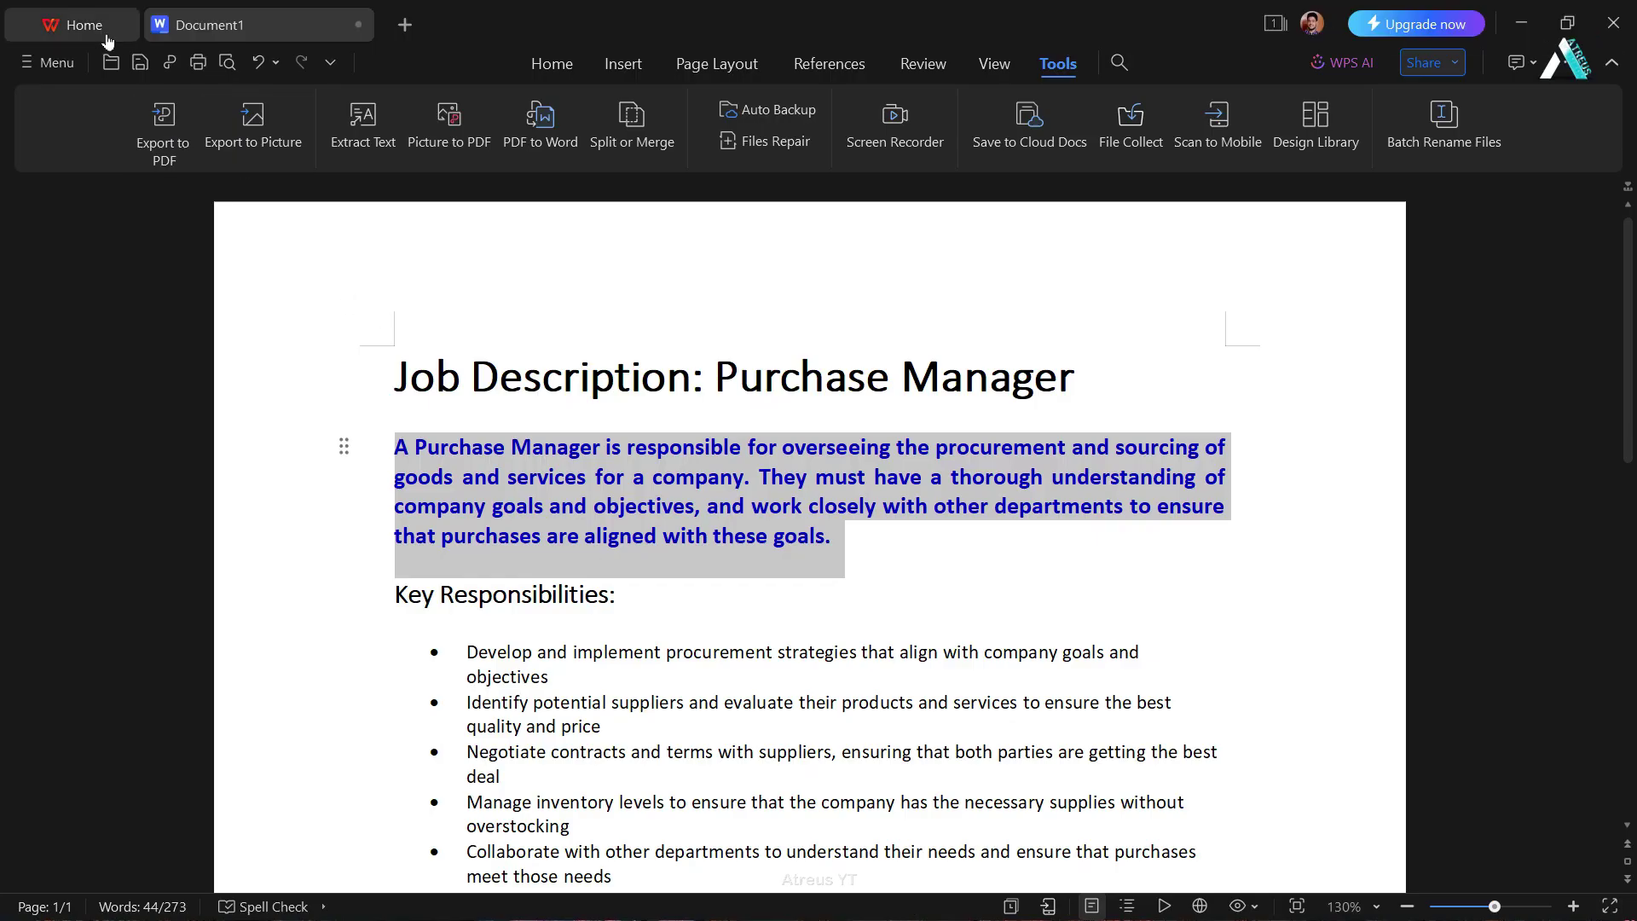
pyautogui.click(92, 28)
pyautogui.click(47, 572)
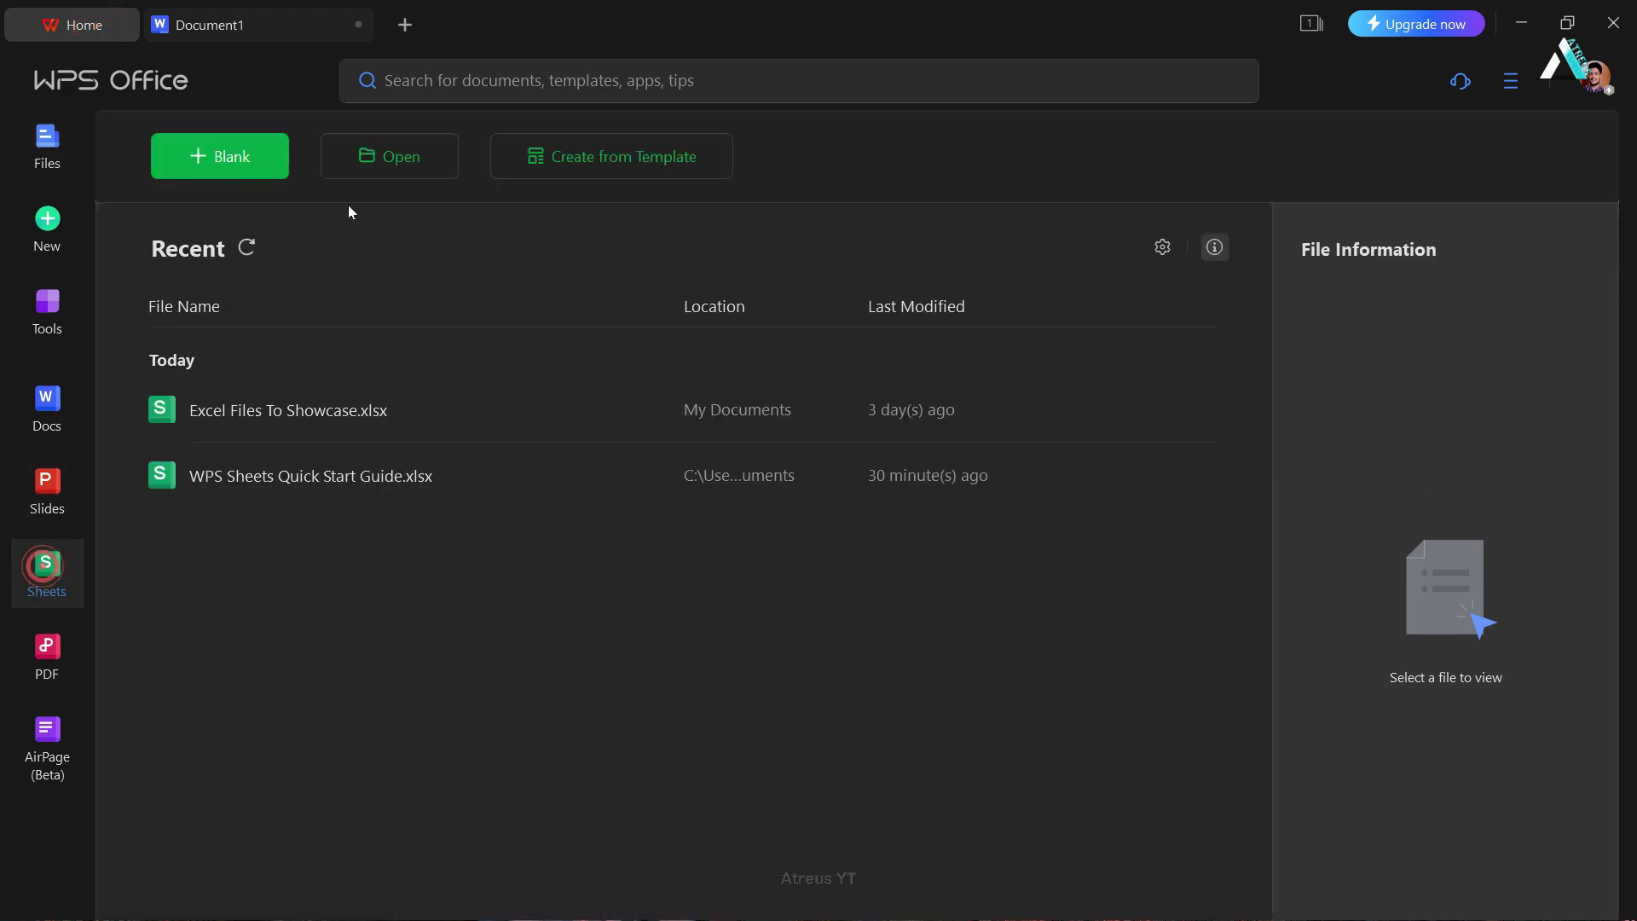
pyautogui.click(569, 155)
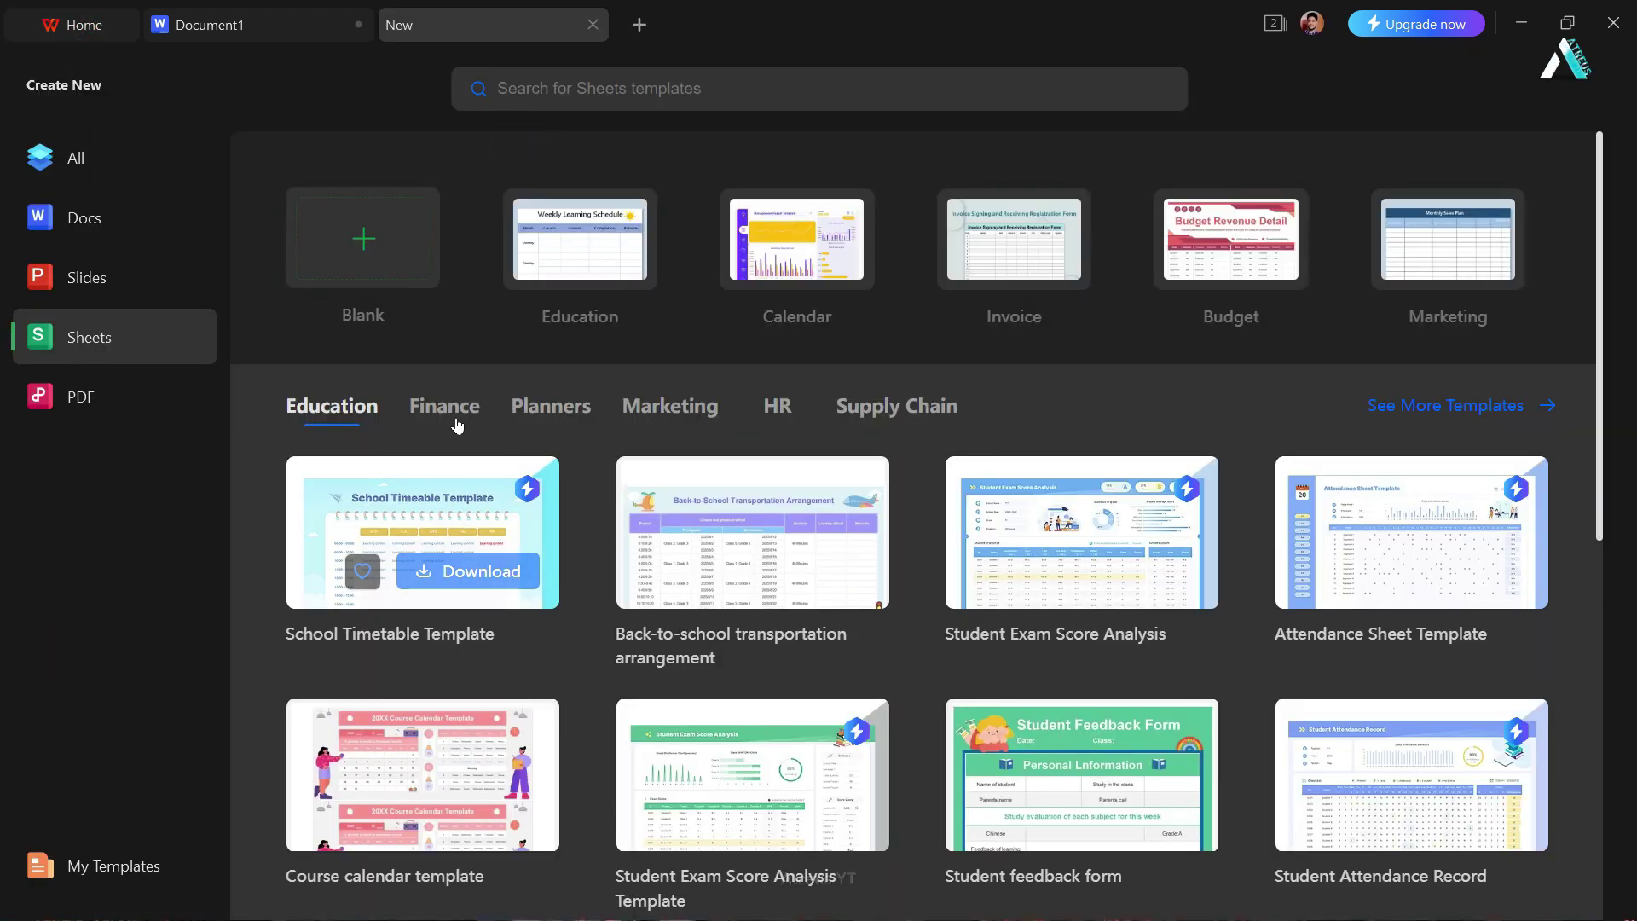
# Step: Browse the Finance, Planners, HR and Supply Chain templates, then create blank spreadsheet Book1
pyautogui.click(444, 408)
pyautogui.click(551, 408)
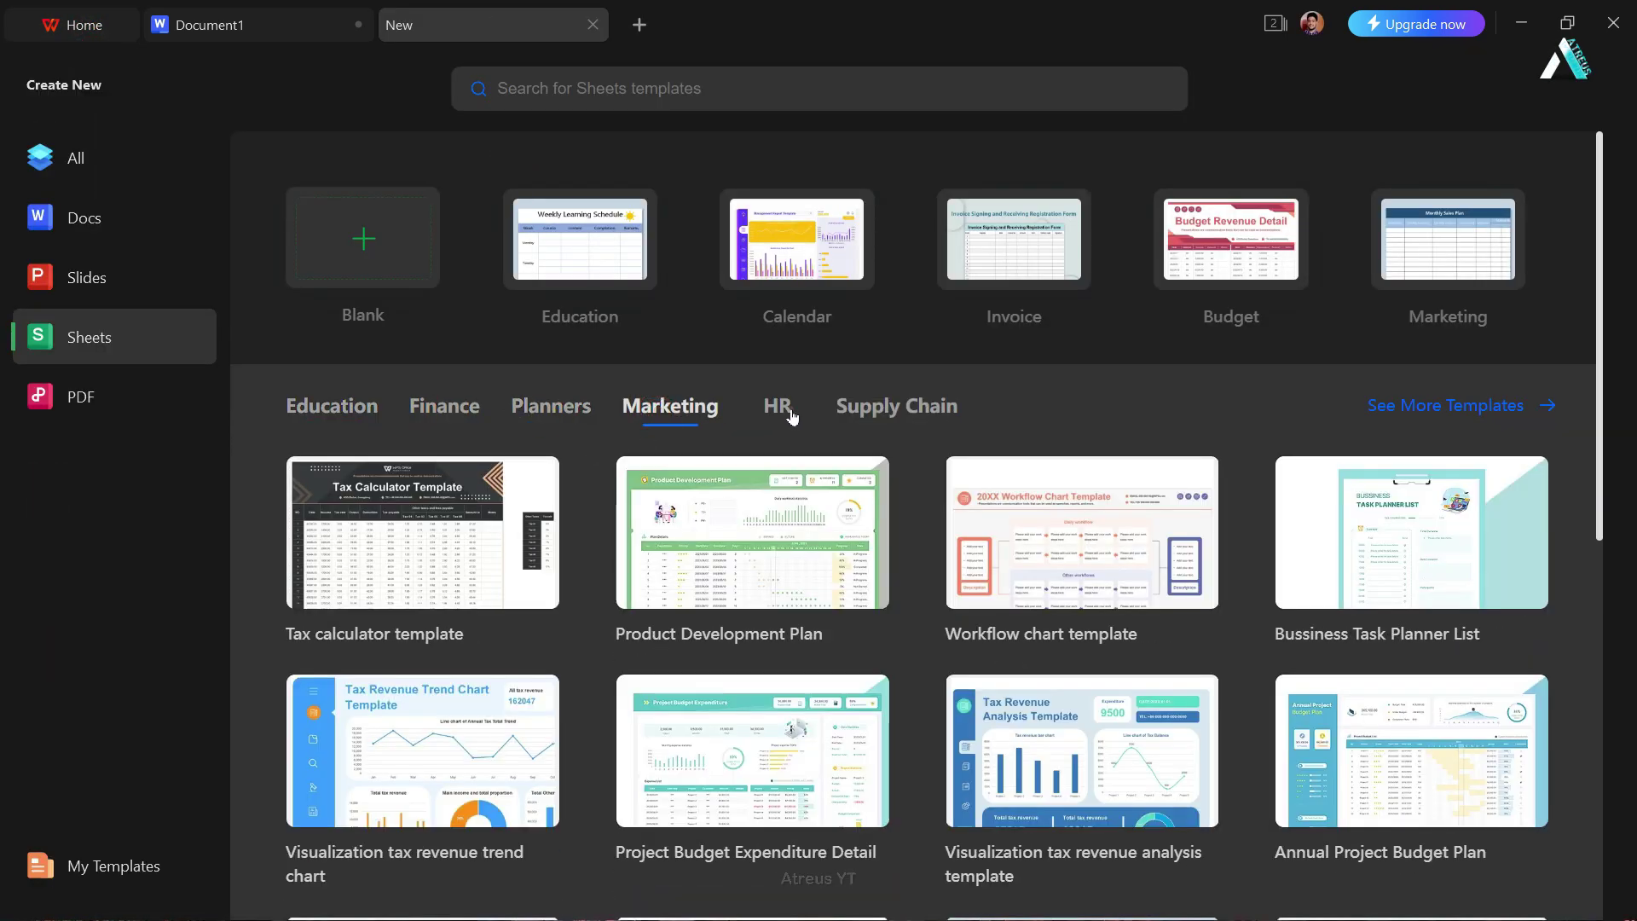
pyautogui.click(789, 415)
pyautogui.click(854, 406)
pyautogui.click(86, 25)
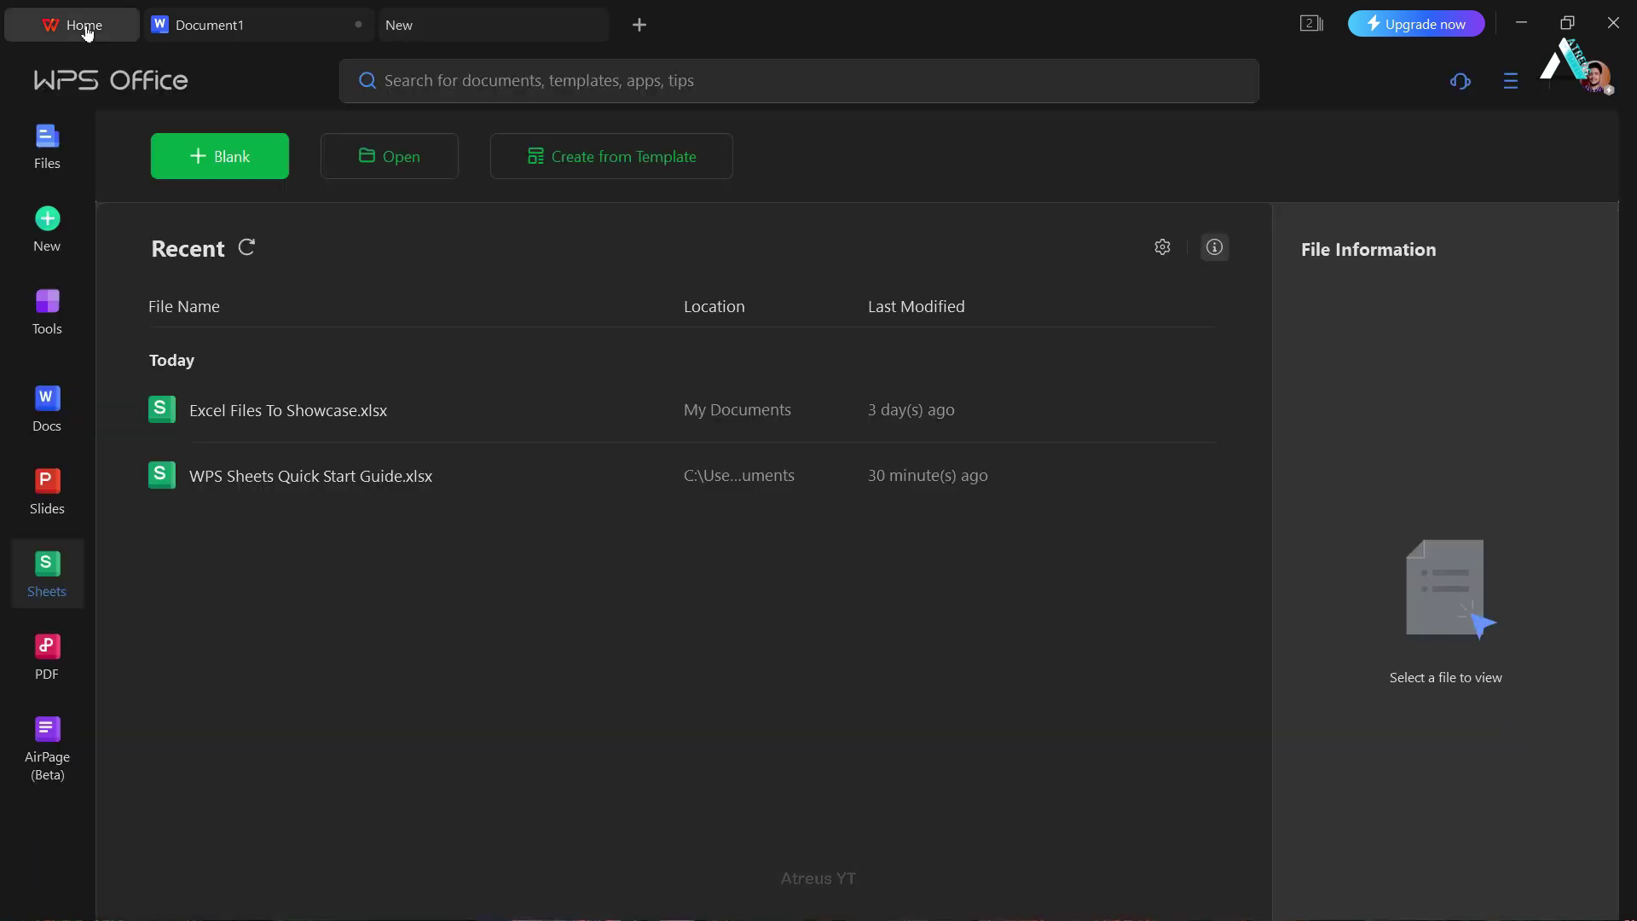
pyautogui.click(209, 139)
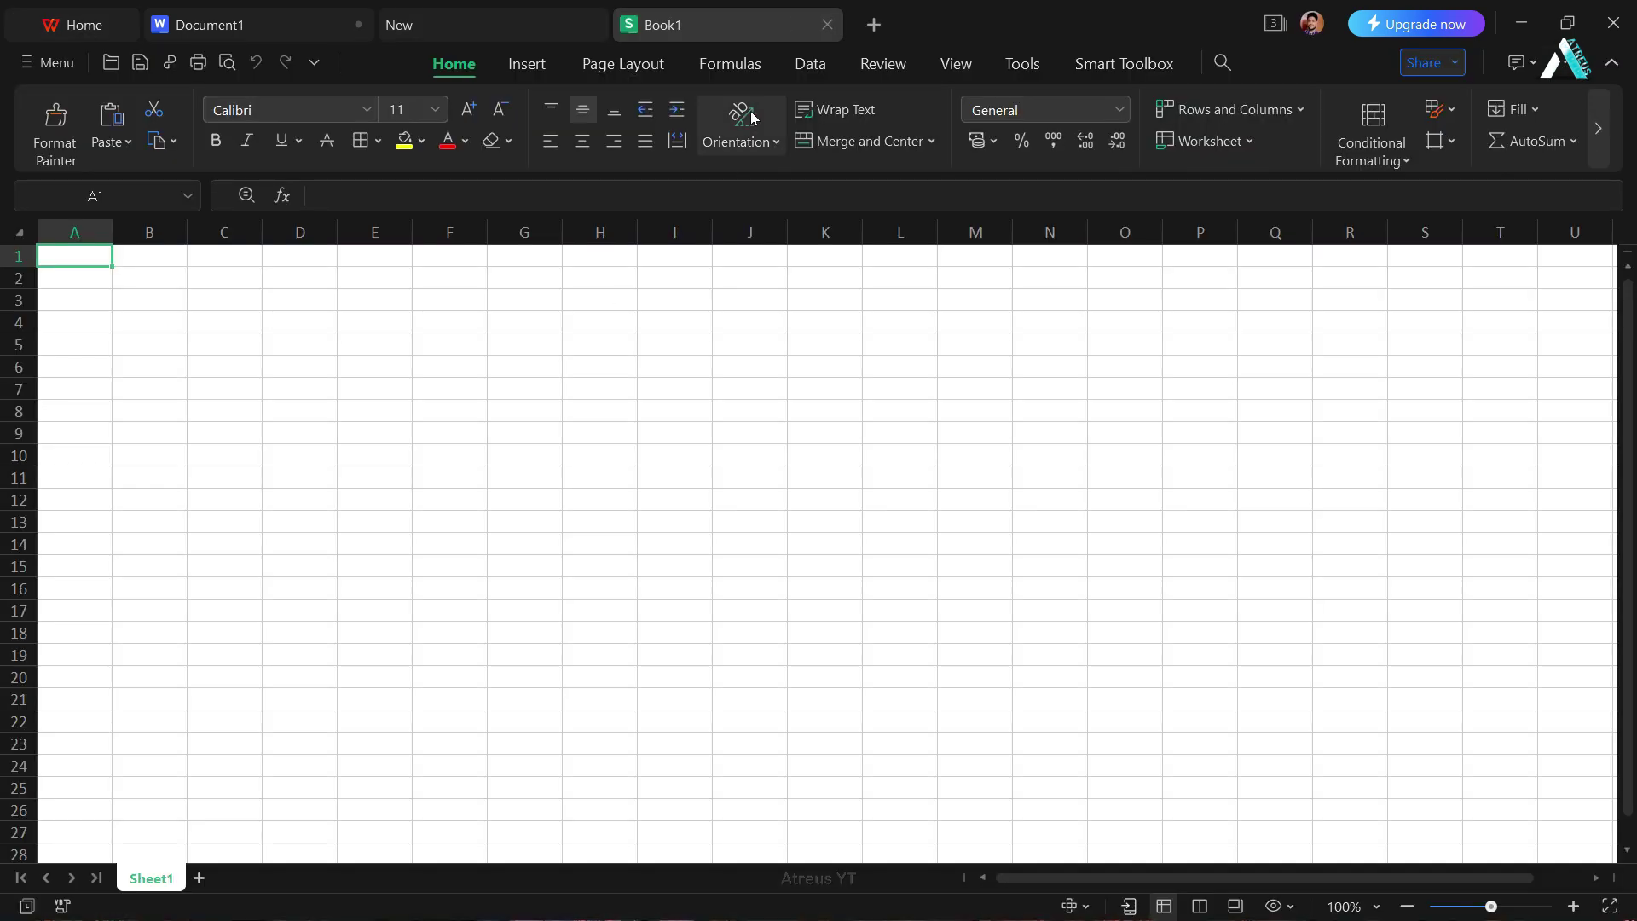
# Step: Browse the Formulas, Data, Review and Tools tabs to reach the Smart Toolbox
pyautogui.click(750, 68)
pyautogui.click(822, 66)
pyautogui.click(905, 65)
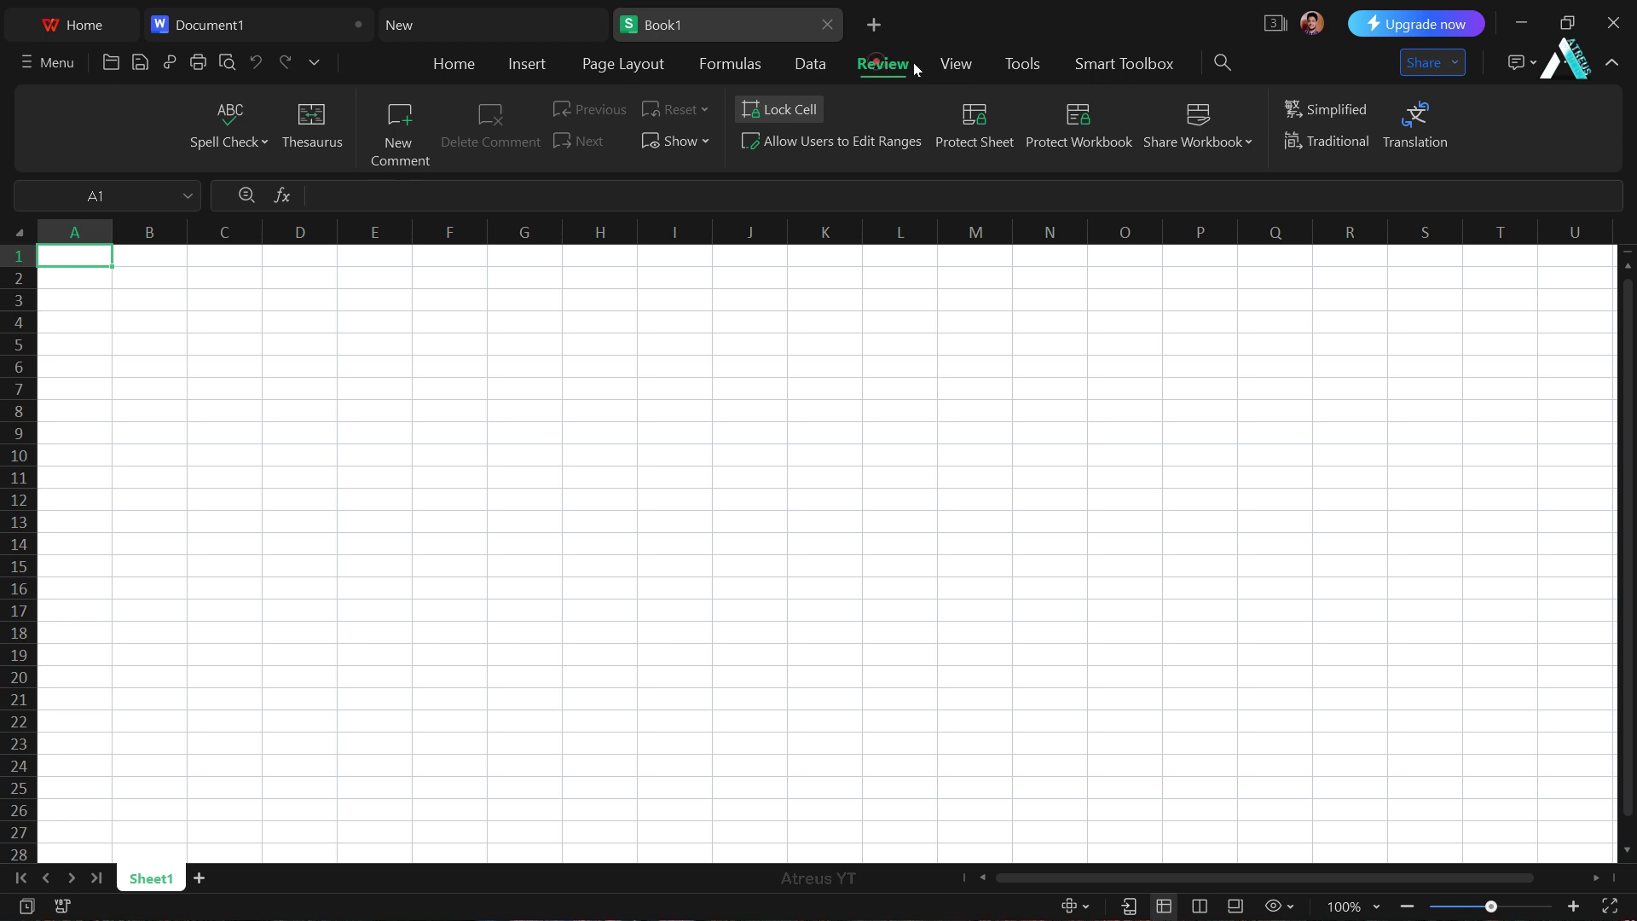
pyautogui.click(1022, 64)
pyautogui.click(1136, 63)
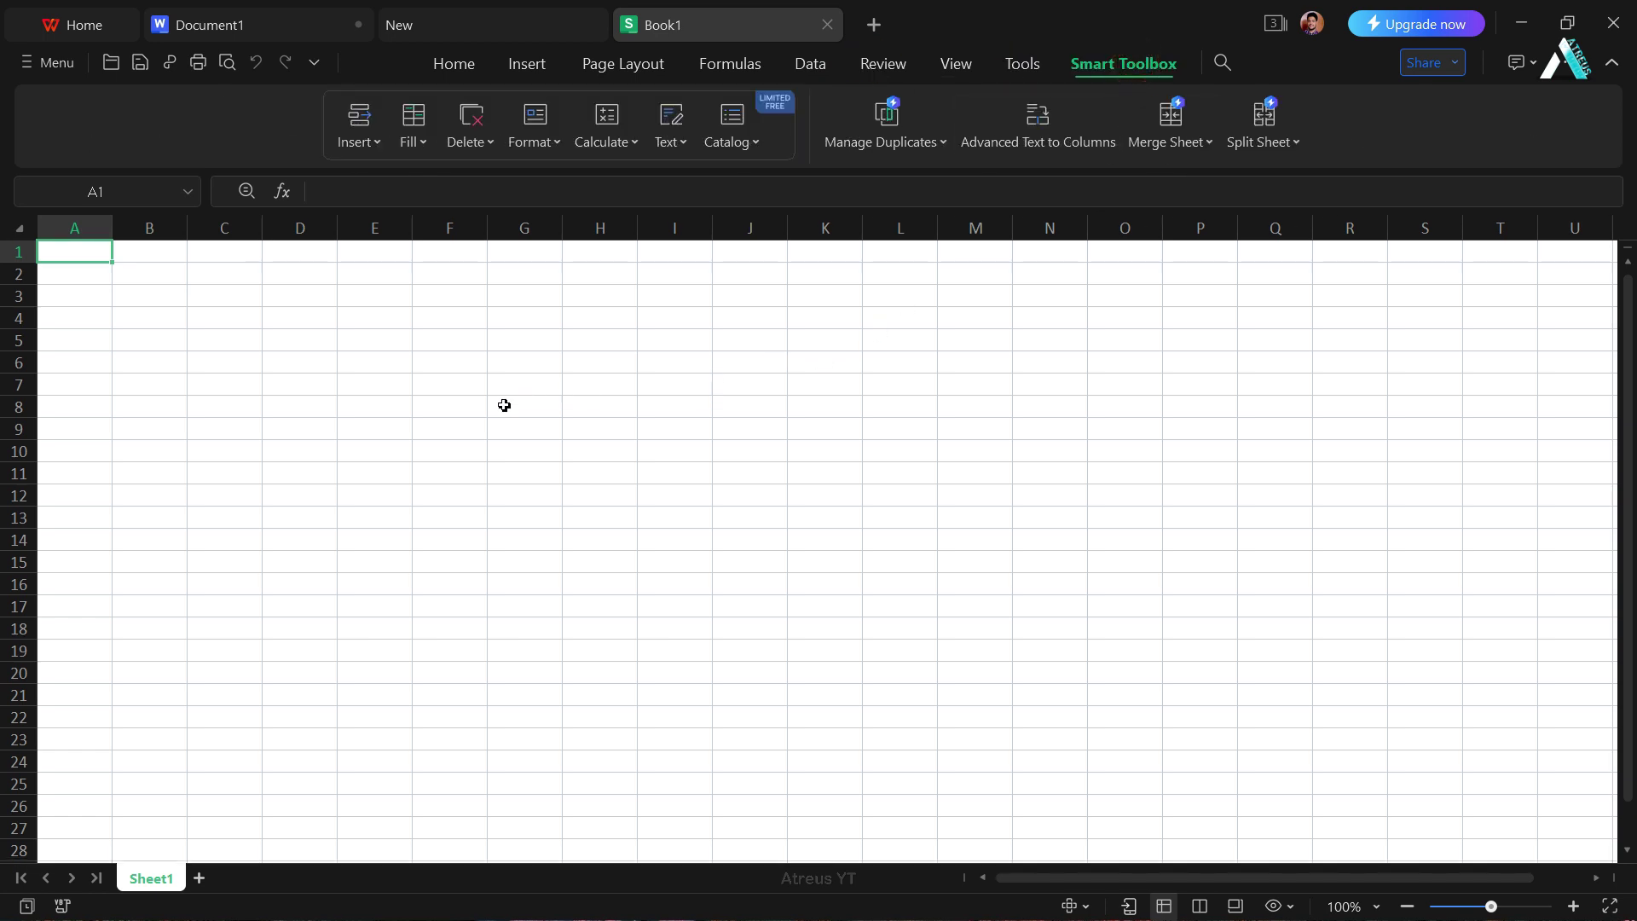
# Step: Fill D6:D20 with 1–15, F6:F20 with A–O, and H6:H20 with Roman numerals I–XV
pyautogui.moveTo(297, 362); pyautogui.dragTo(317, 676)
pyautogui.click(412, 136)
pyautogui.click(441, 177)
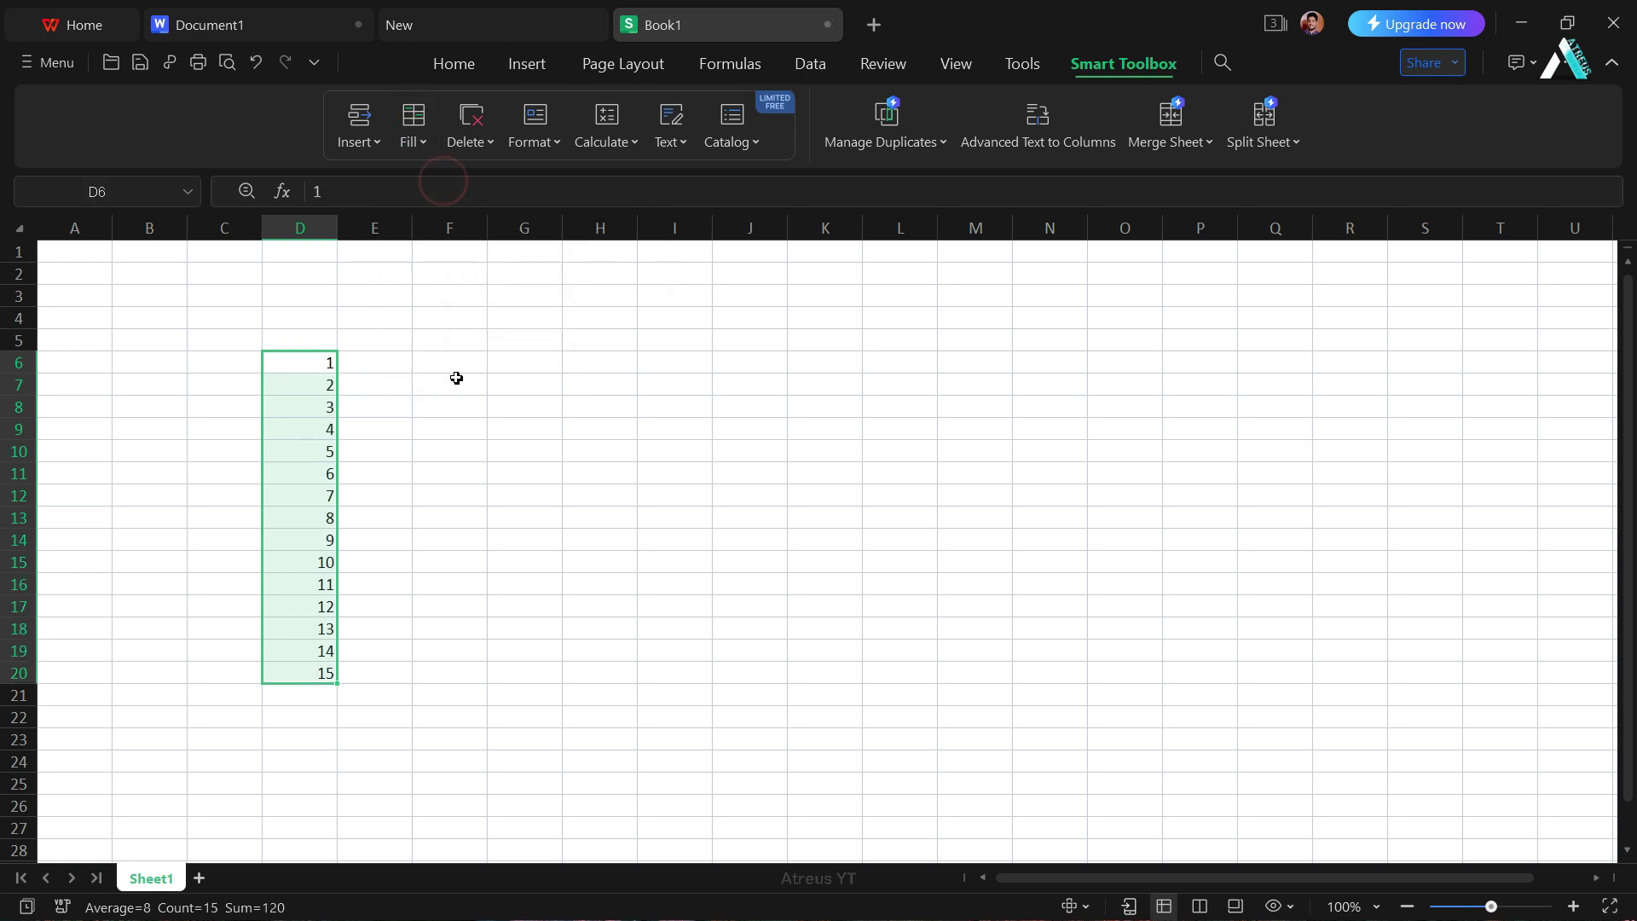
pyautogui.moveTo(462, 362); pyautogui.dragTo(449, 674)
pyautogui.click(413, 128)
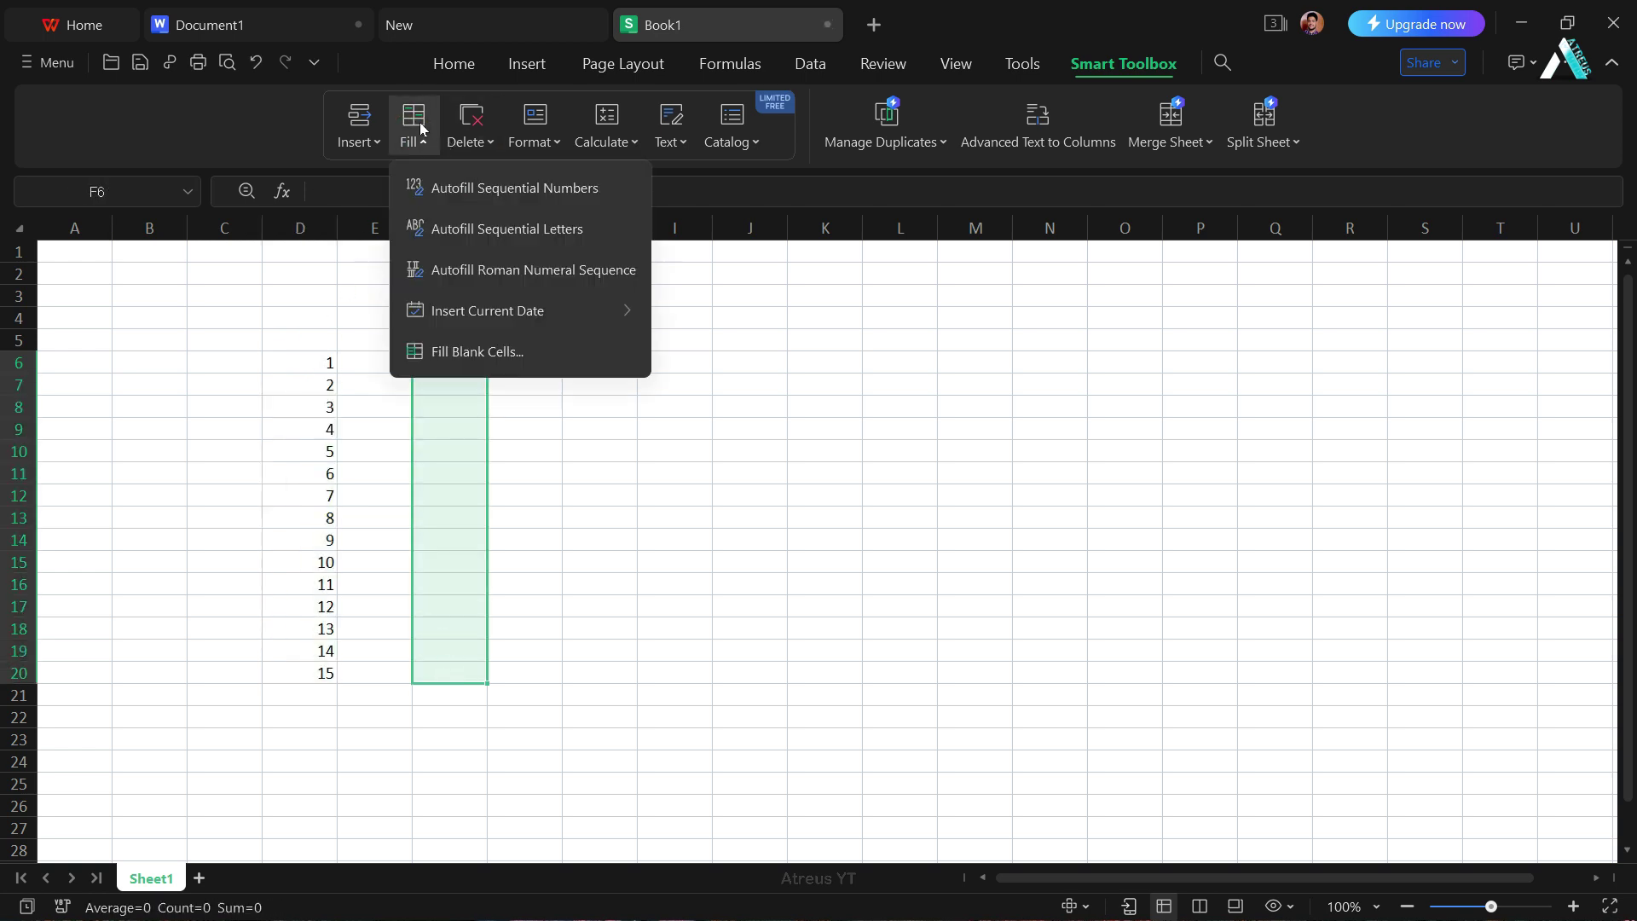
pyautogui.click(461, 229)
pyautogui.moveTo(574, 361); pyautogui.dragTo(570, 669)
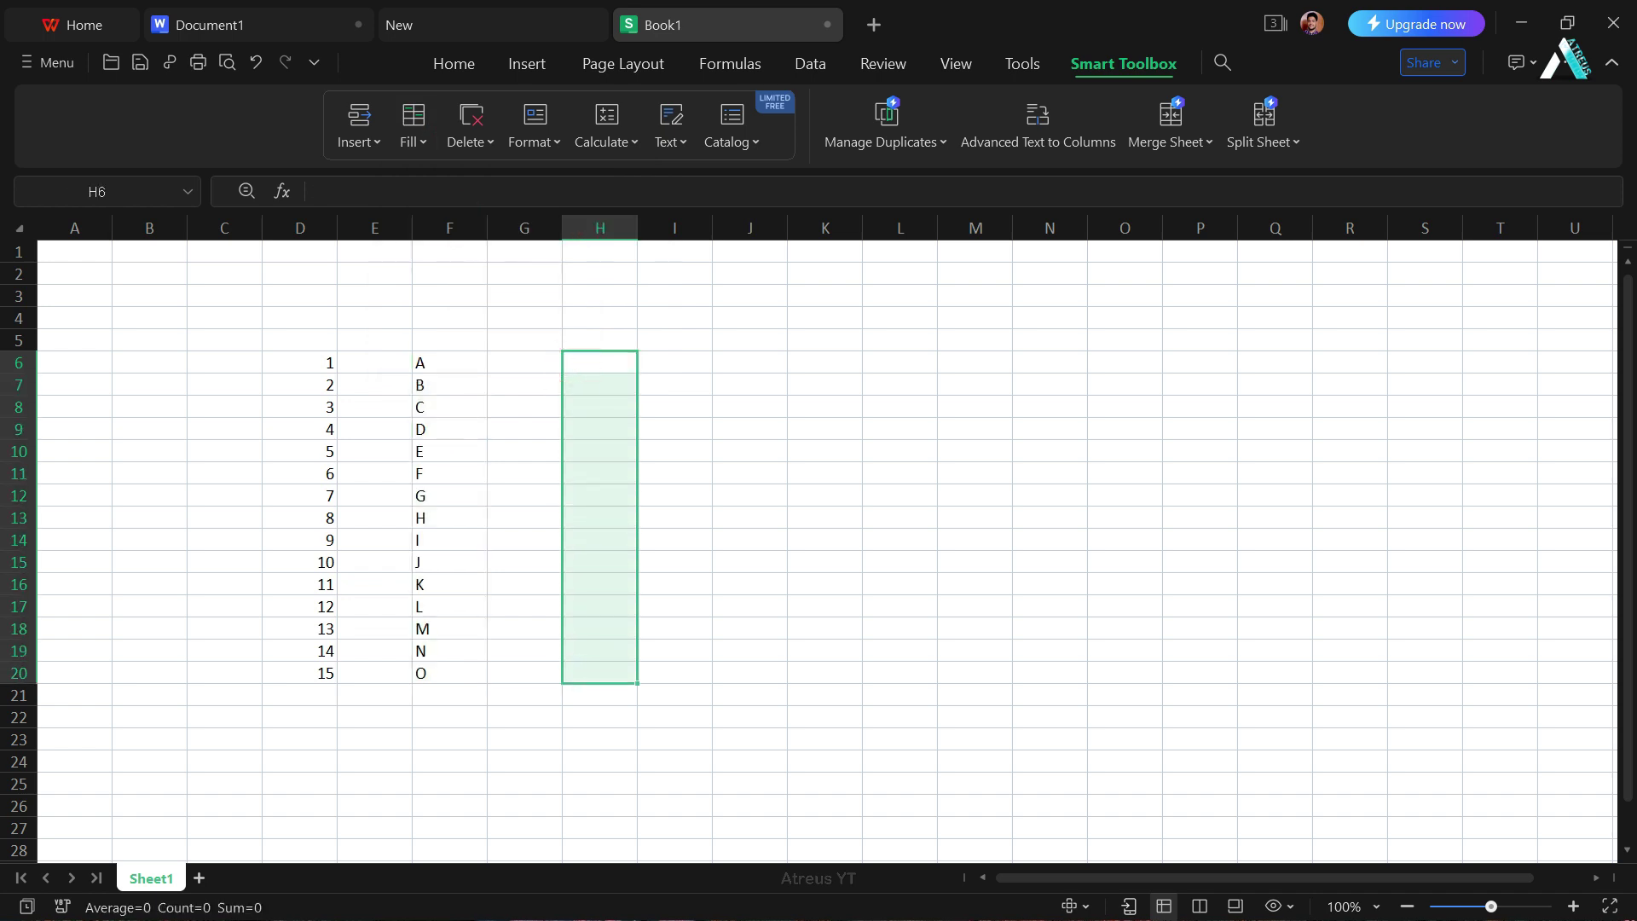
pyautogui.click(413, 133)
pyautogui.click(523, 269)
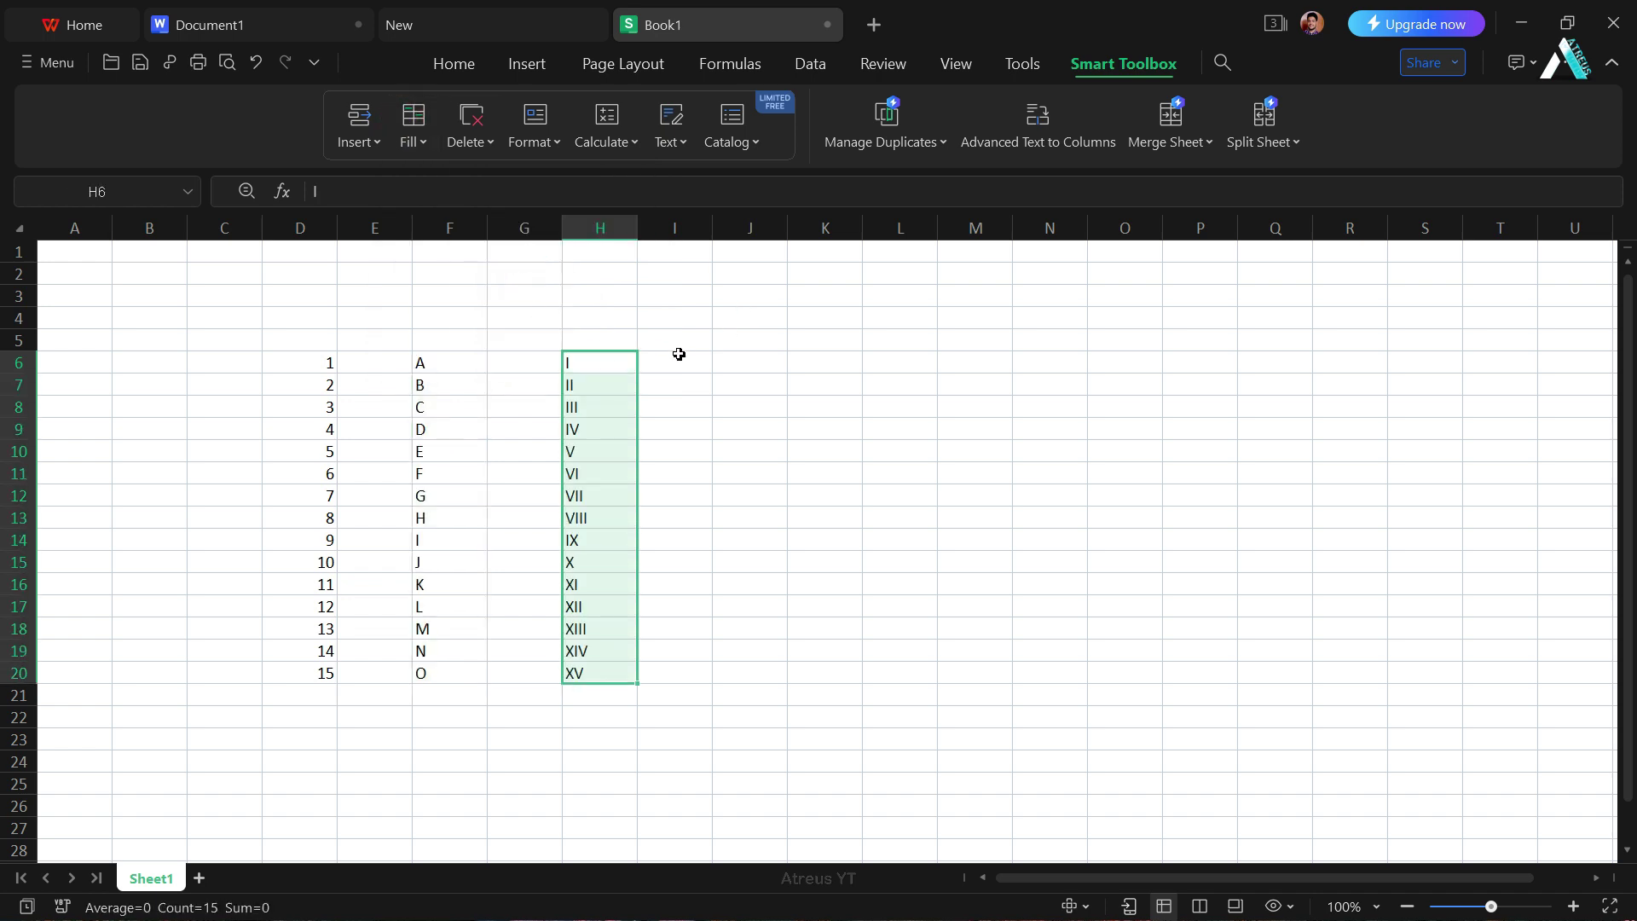
# Step: Paste fifteen lines of text into K6:K20
pyautogui.click(542, 125)
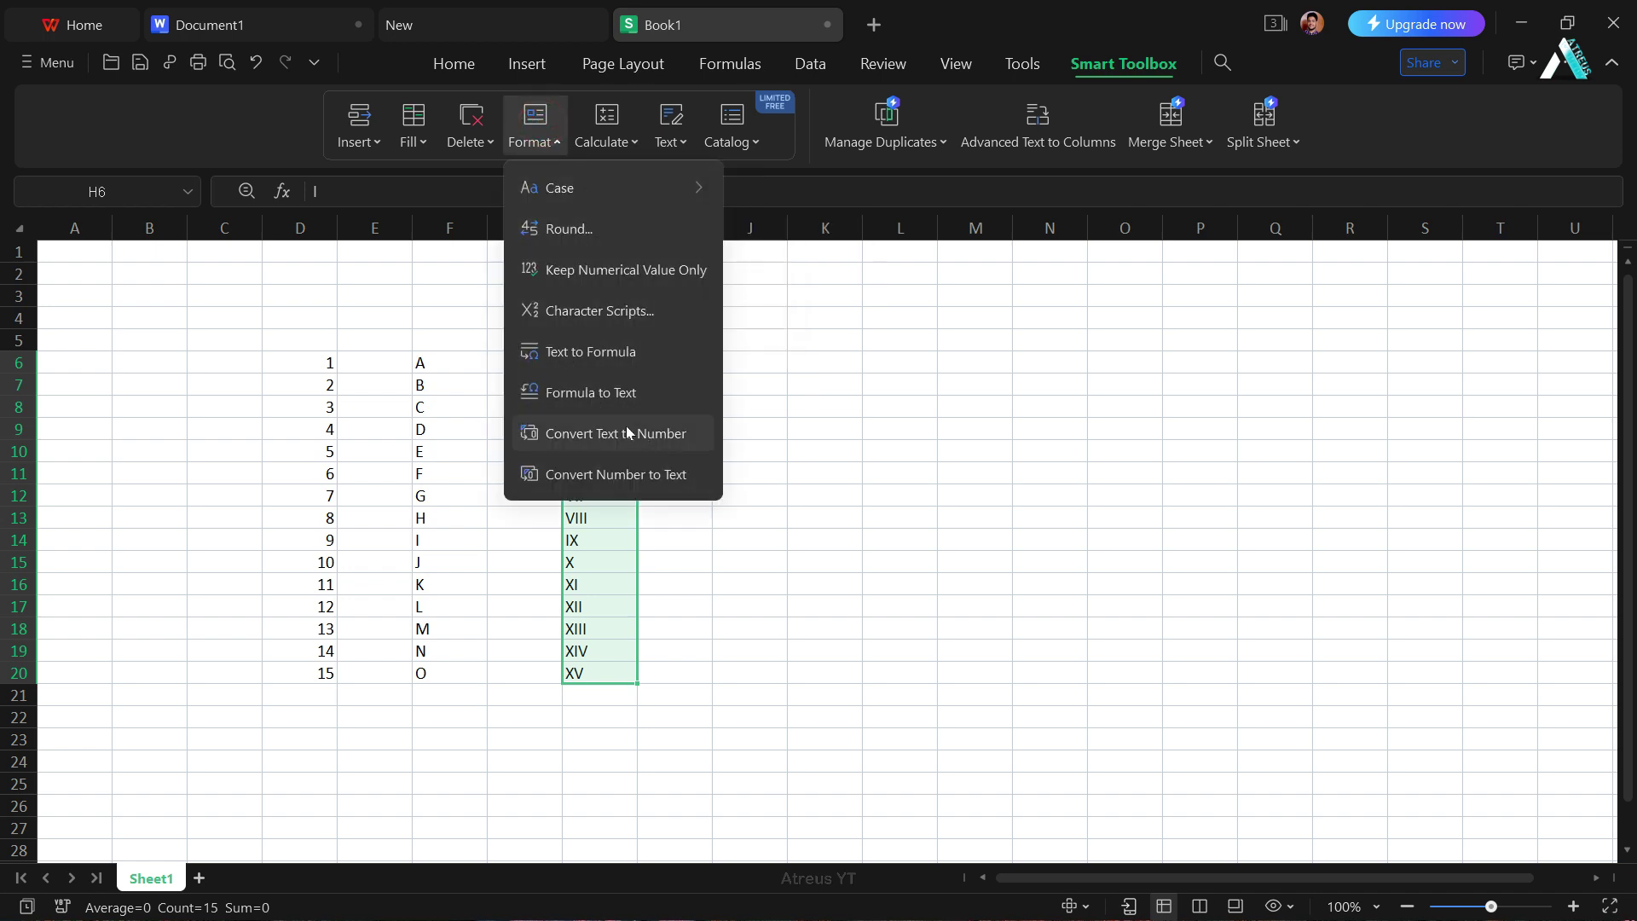
pyautogui.click(825, 368)
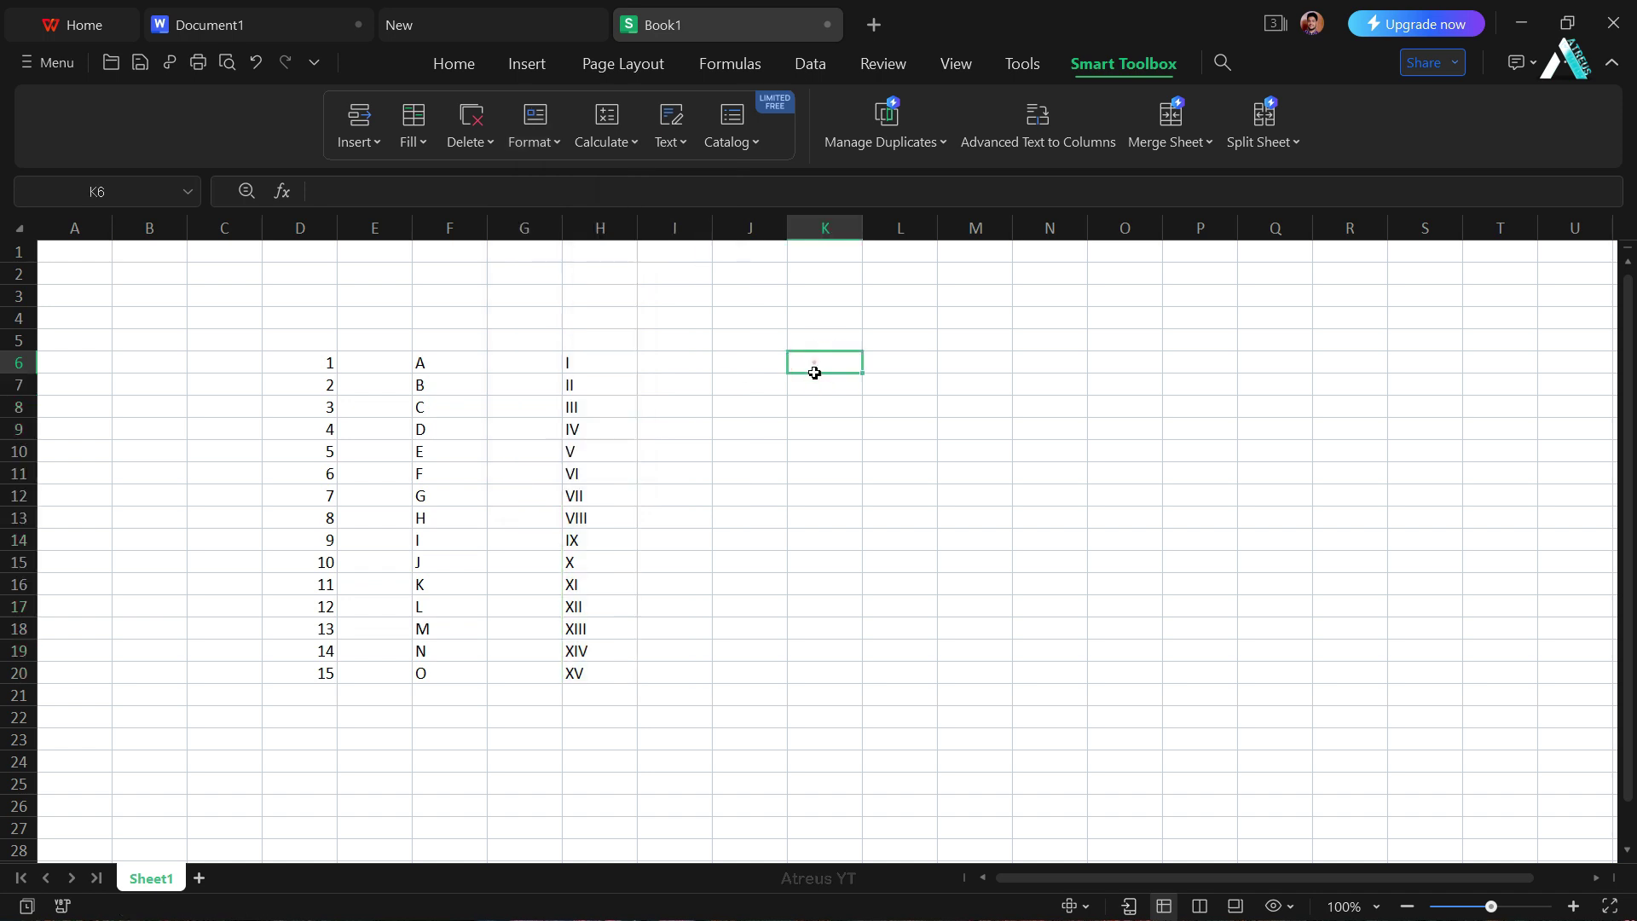
pyautogui.moveTo(810, 363); pyautogui.dragTo(812, 668)
pyautogui.write('FEATURED TOOLS ATREUS YT ACCESSING DATA LEARN EXCEL FORMULA CALCULATIONS PIE CHART MAKE TABLE IN EXCEL CALCULATIONS ATREUS YT LEARN EXCEL FORMULA FEATURED TOOLS PIE CHART ATREUS YT FEATURED TOOLS ATREUS YT')
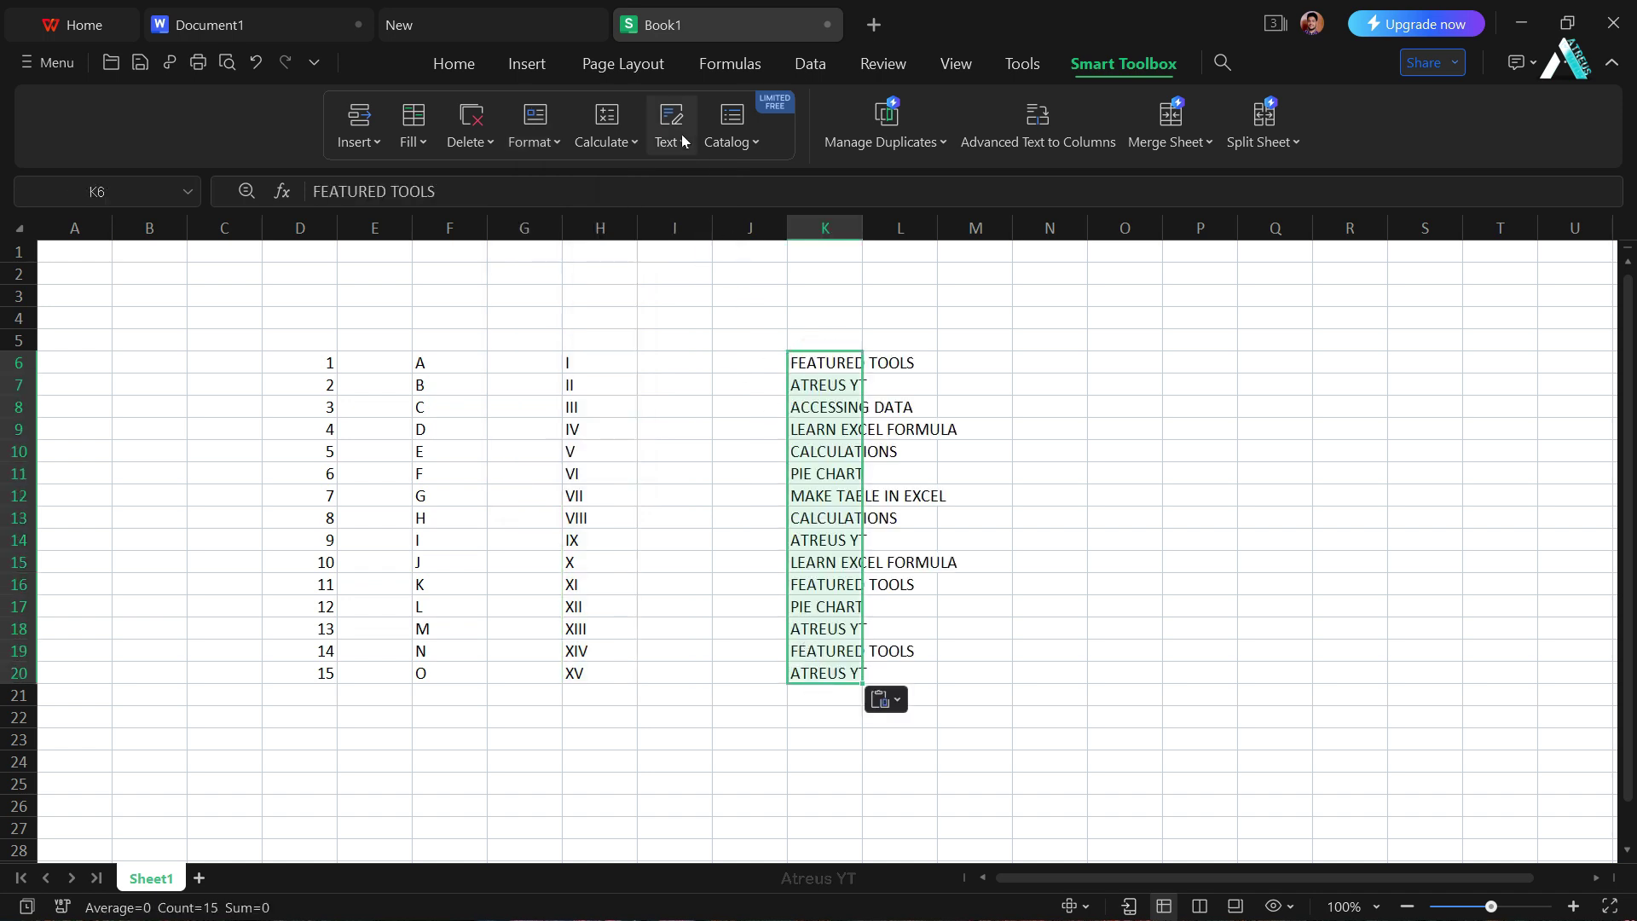
# Step: Convert the K6:K20 text to lowercase, then to Title Case
pyautogui.click(534, 123)
pyautogui.moveTo(596, 189)
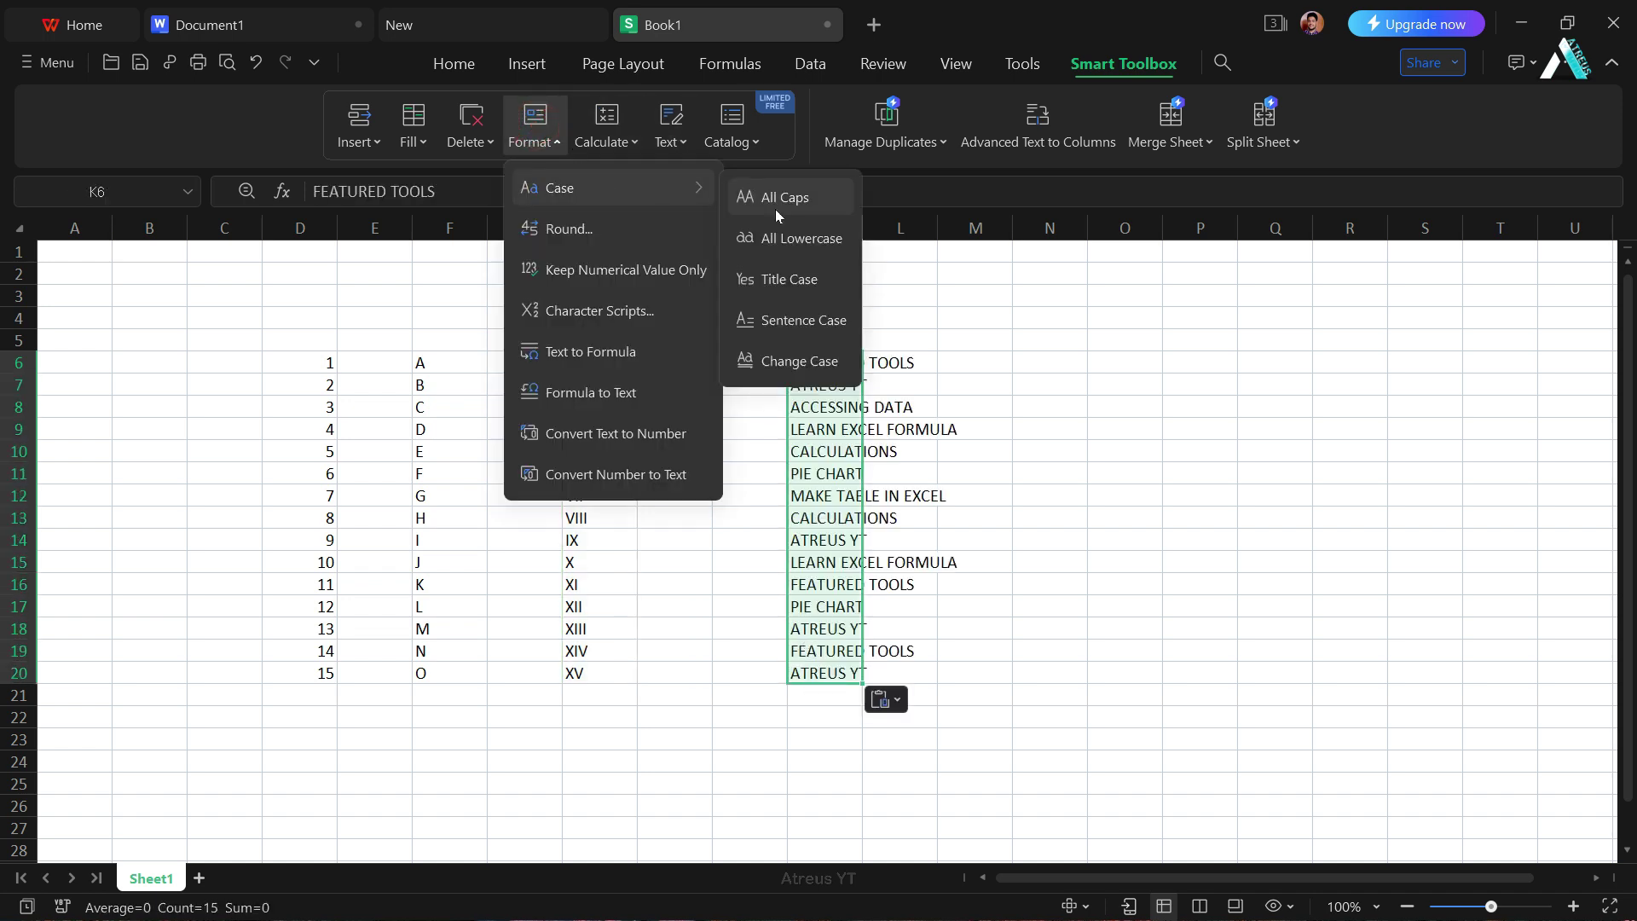
pyautogui.click(807, 238)
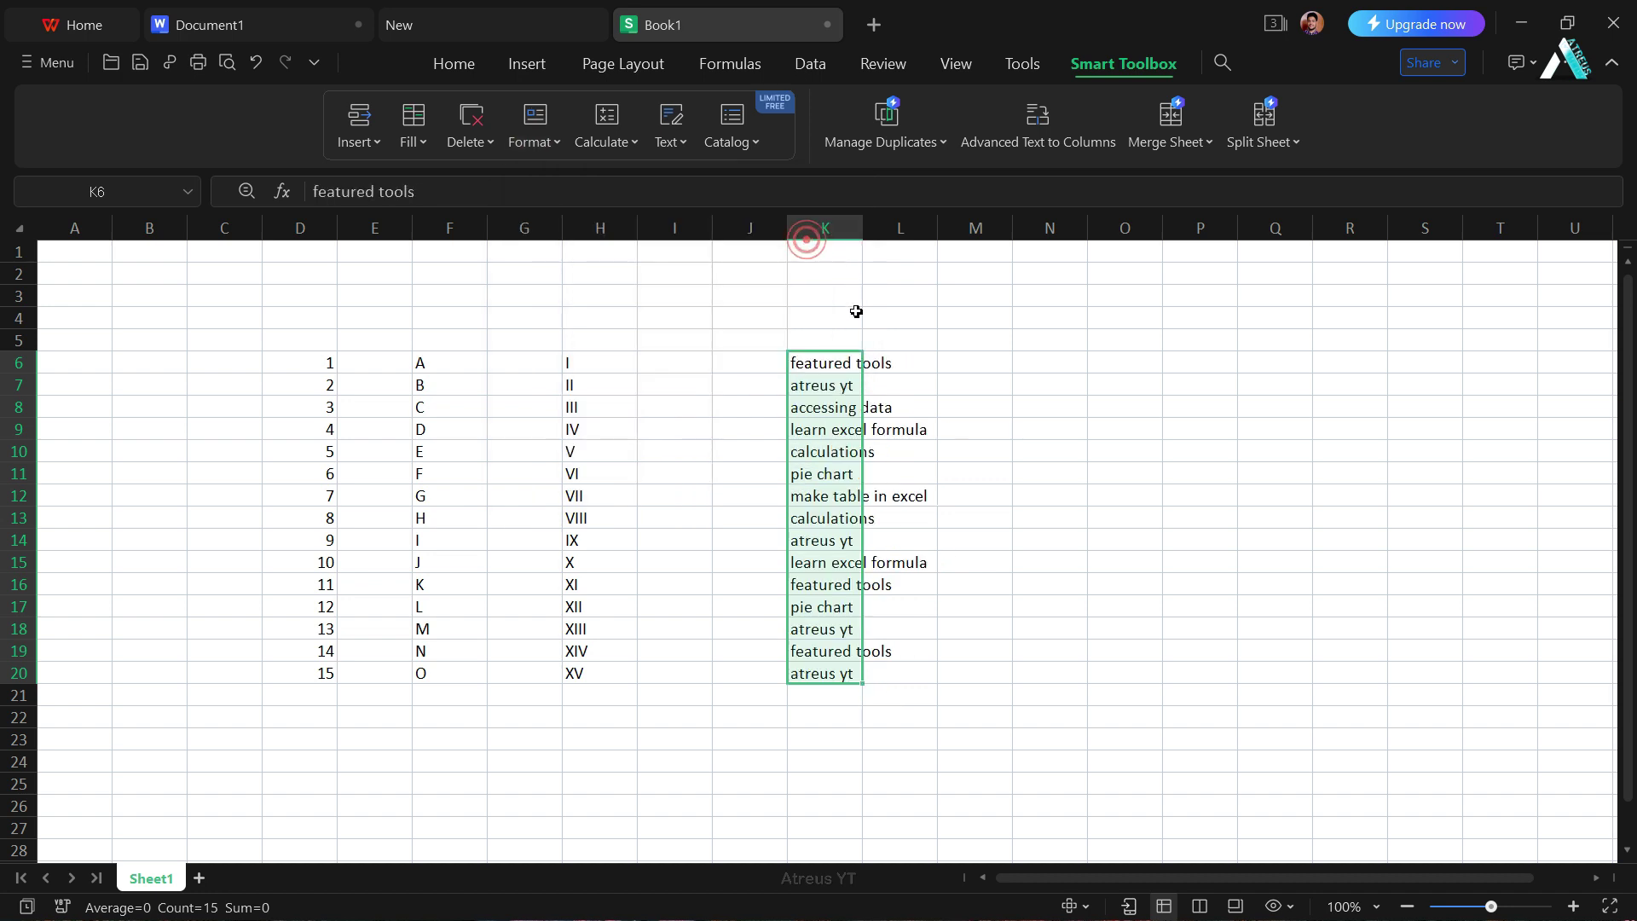
pyautogui.click(537, 128)
pyautogui.moveTo(597, 191)
pyautogui.click(777, 279)
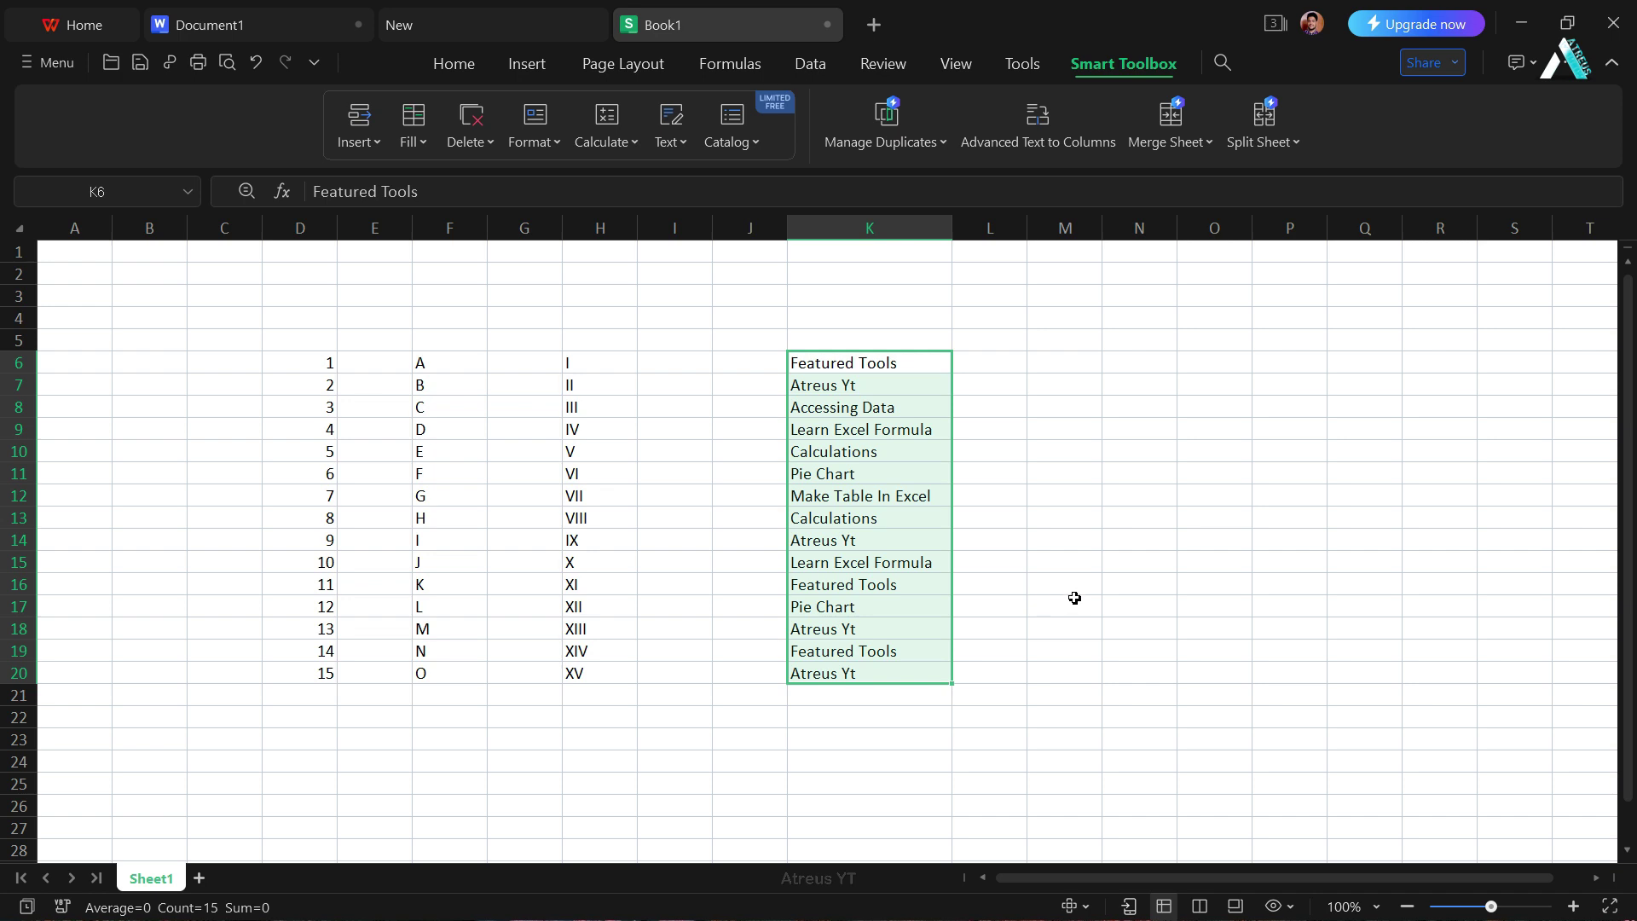
# Step: Glance at the duplicate options, then start and cancel a VLOOKUP in N9
pyautogui.click(894, 143)
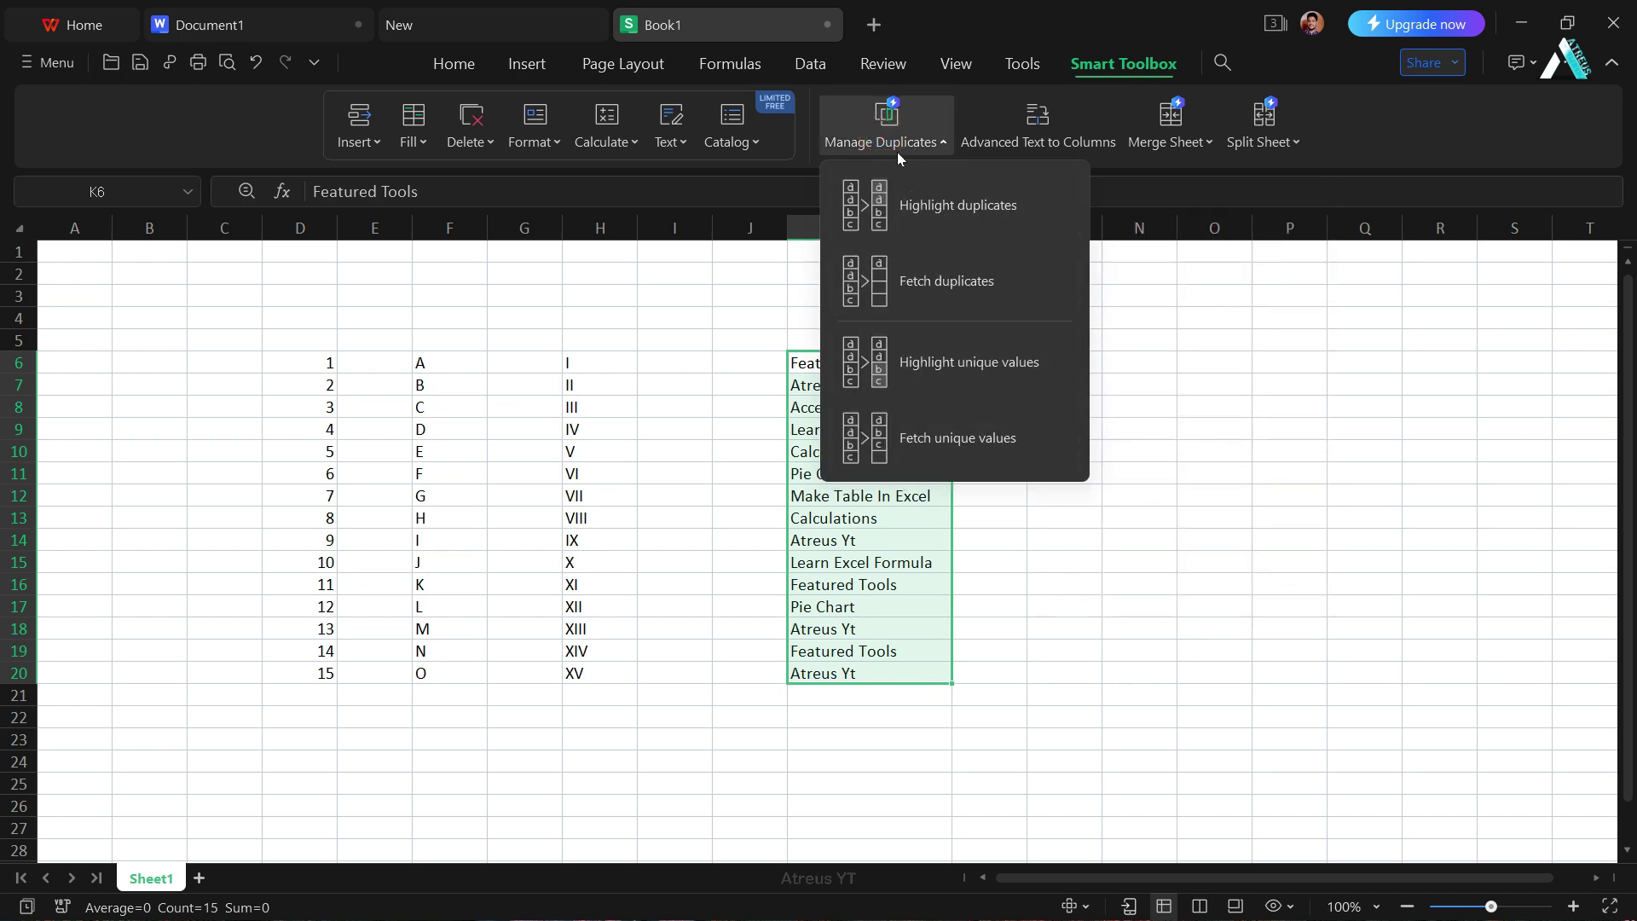
pyautogui.click(897, 145)
pyautogui.click(1129, 434)
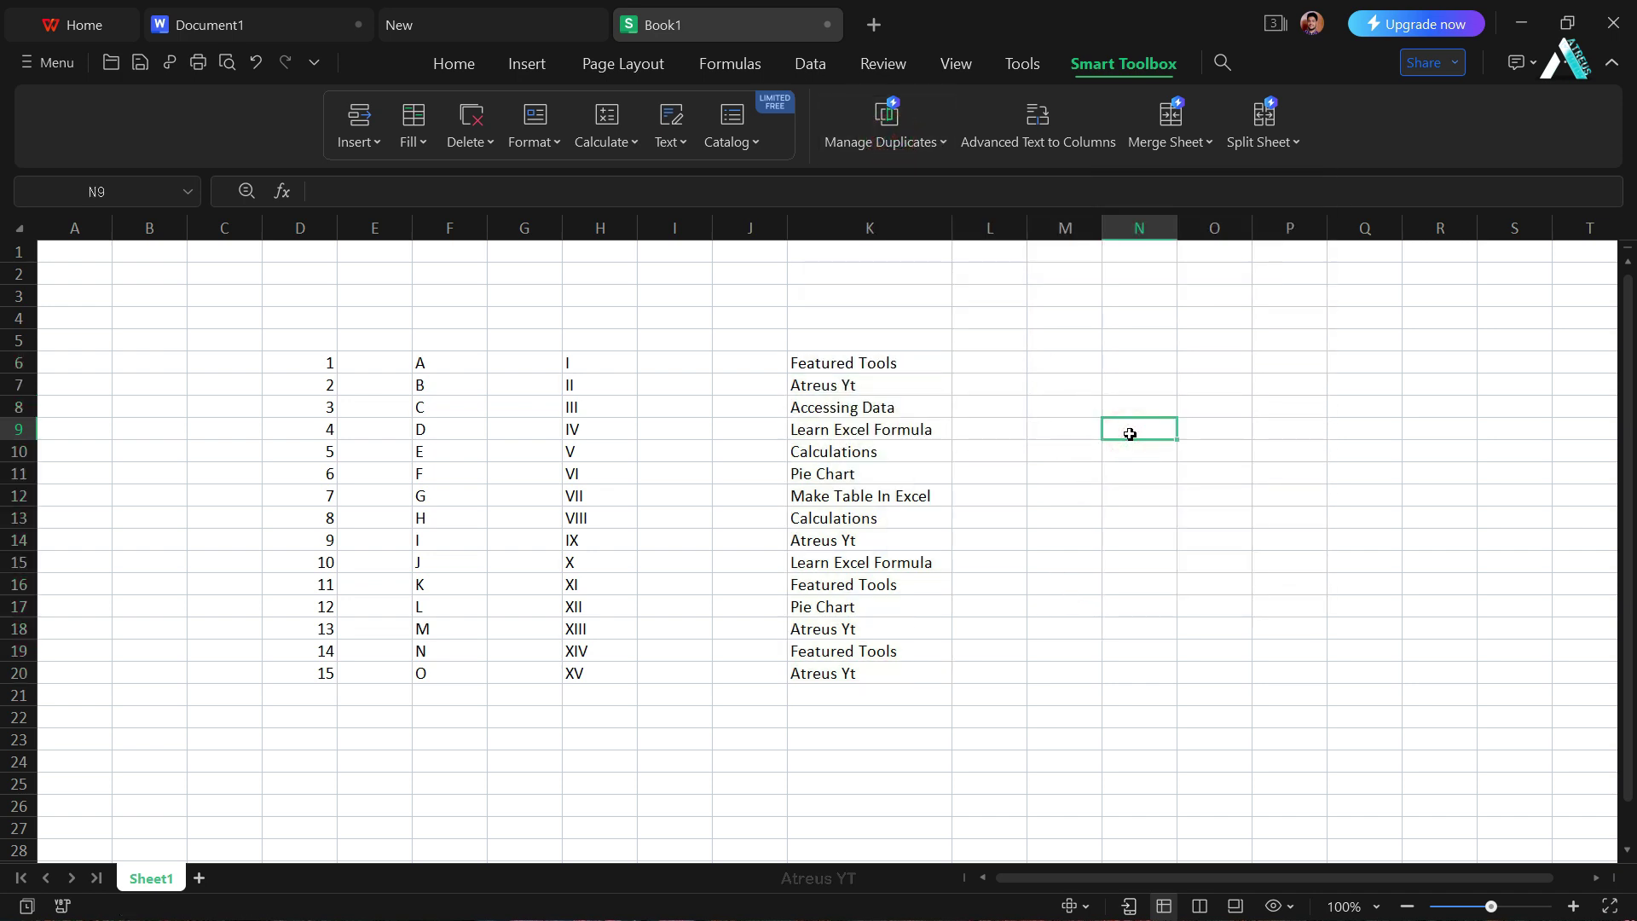
pyautogui.write('=vloo')
pyautogui.press('Tab')
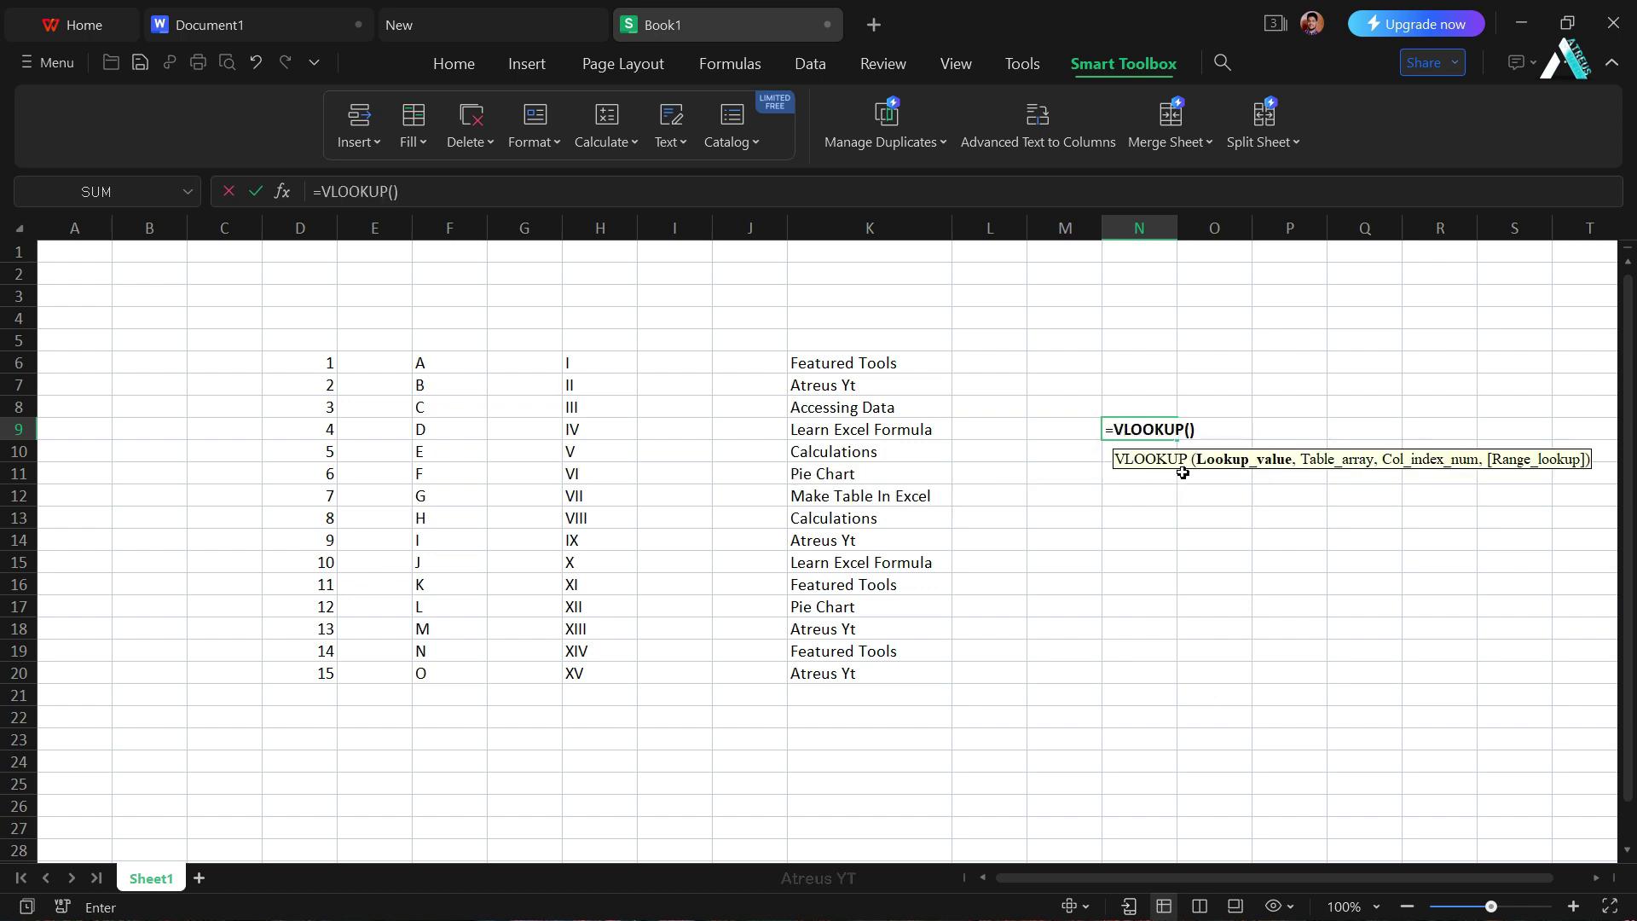
pyautogui.press('Escape')
# Step: Start an HLOOKUP in N11, cancel it, and move down to N12
pyautogui.click(1151, 474)
pyautogui.write('=hl')
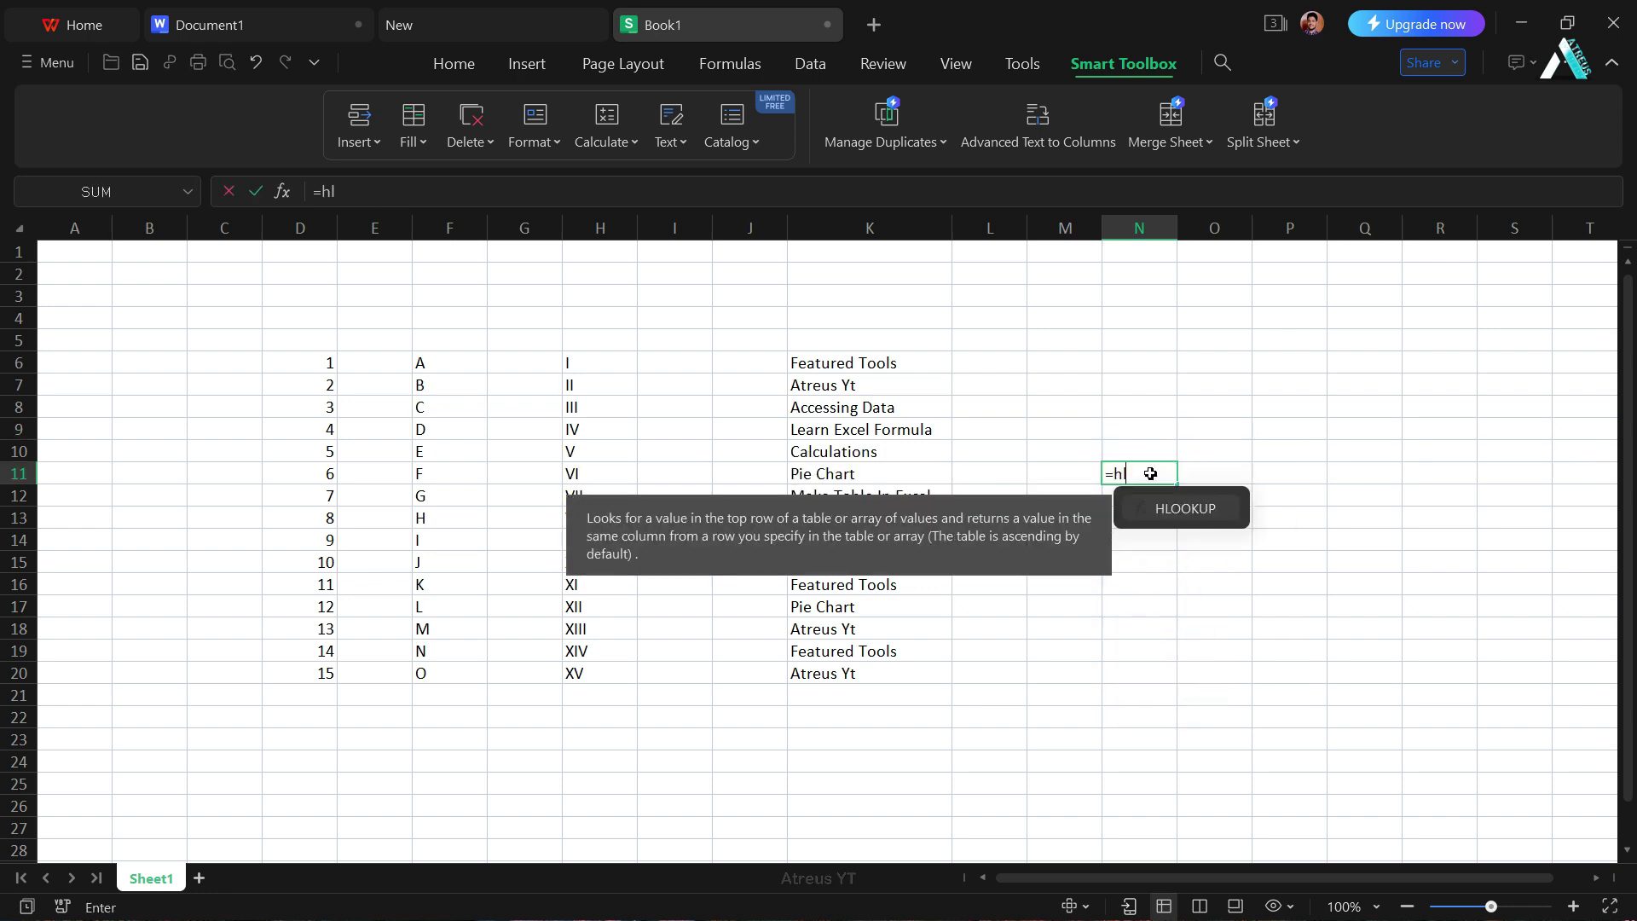
pyautogui.press('Tab')
pyautogui.press('Escape')
pyautogui.press('Down')
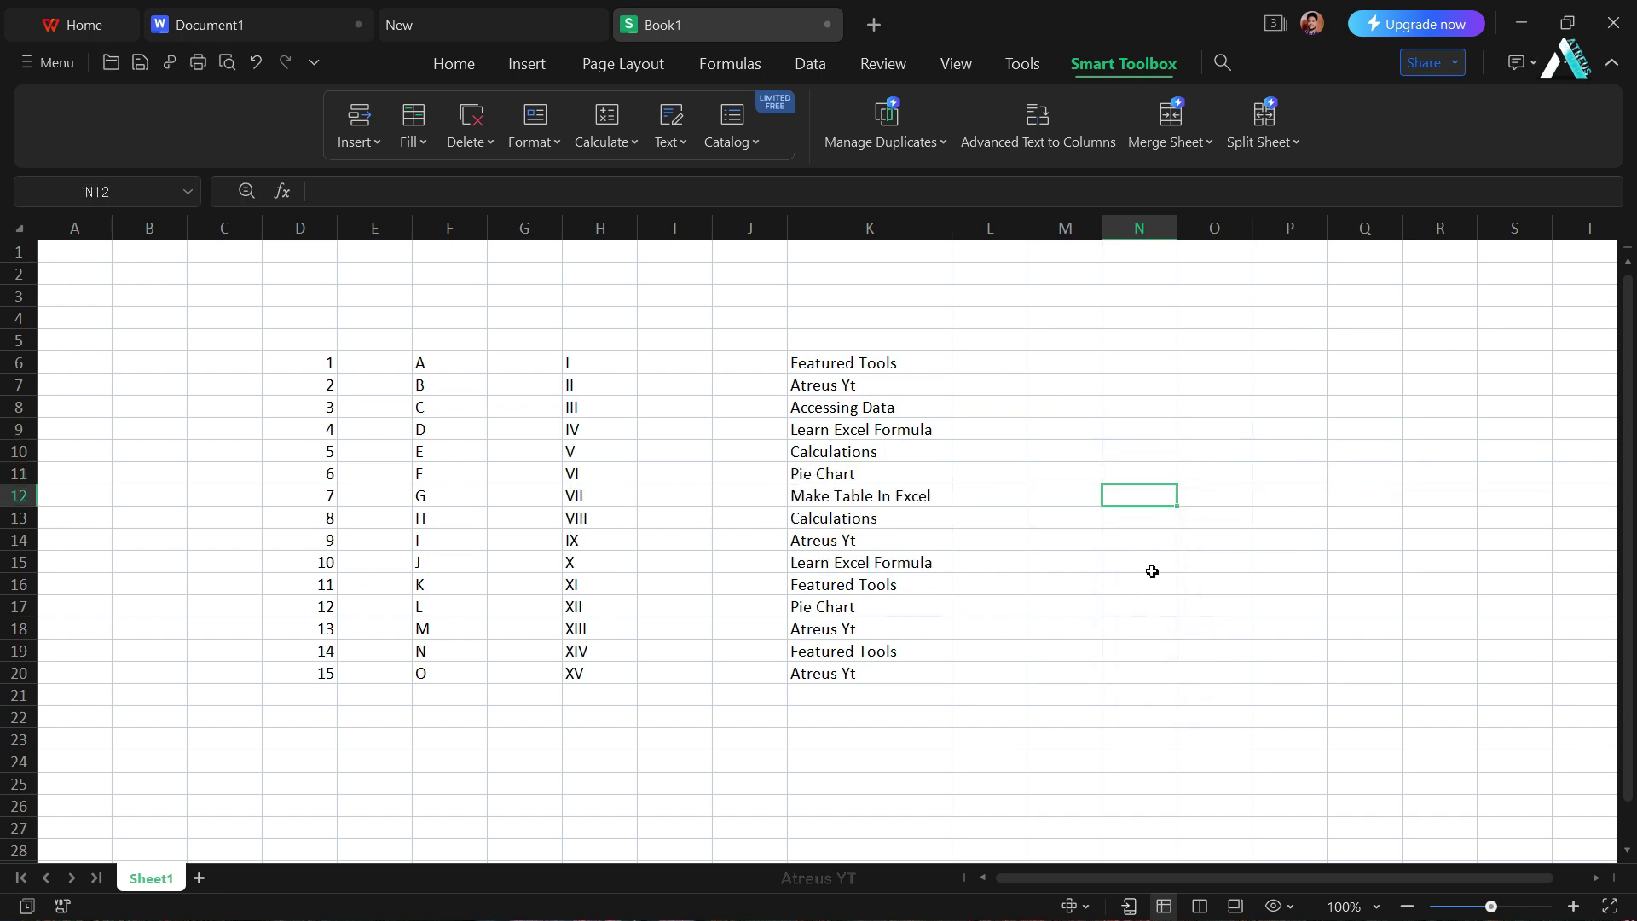
# Step: Open the slide template gallery and download the Business Entrepreneurship Plan template
pyautogui.click(73, 24)
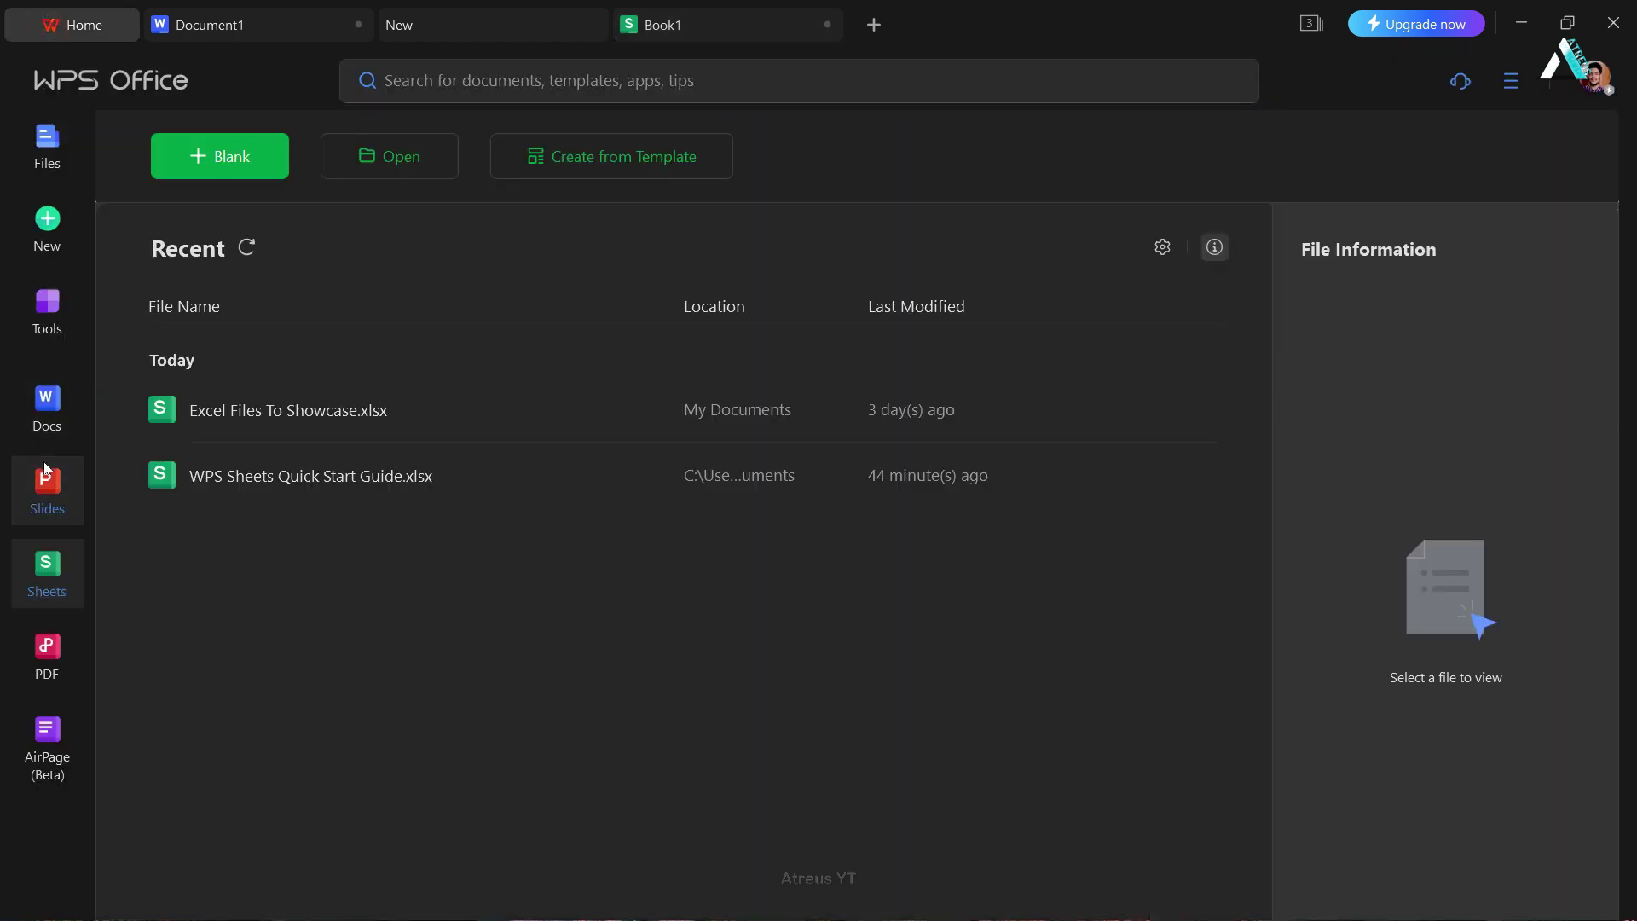
pyautogui.click(45, 464)
pyautogui.click(581, 157)
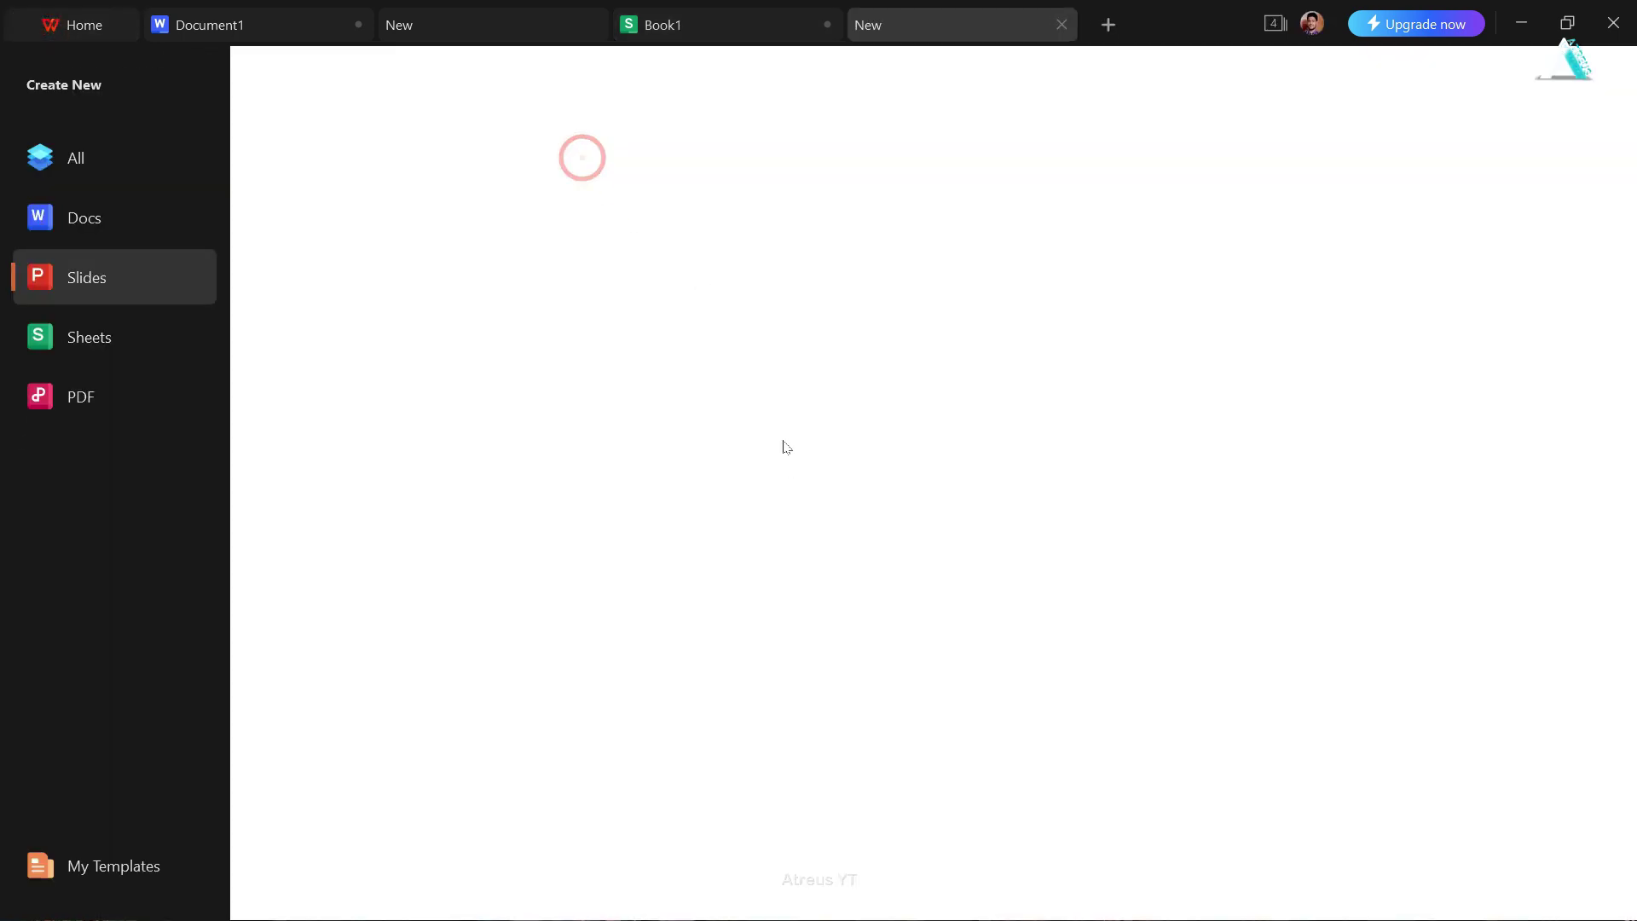
pyautogui.scroll(-2, 932, 475)
pyautogui.scroll(2, 932, 486)
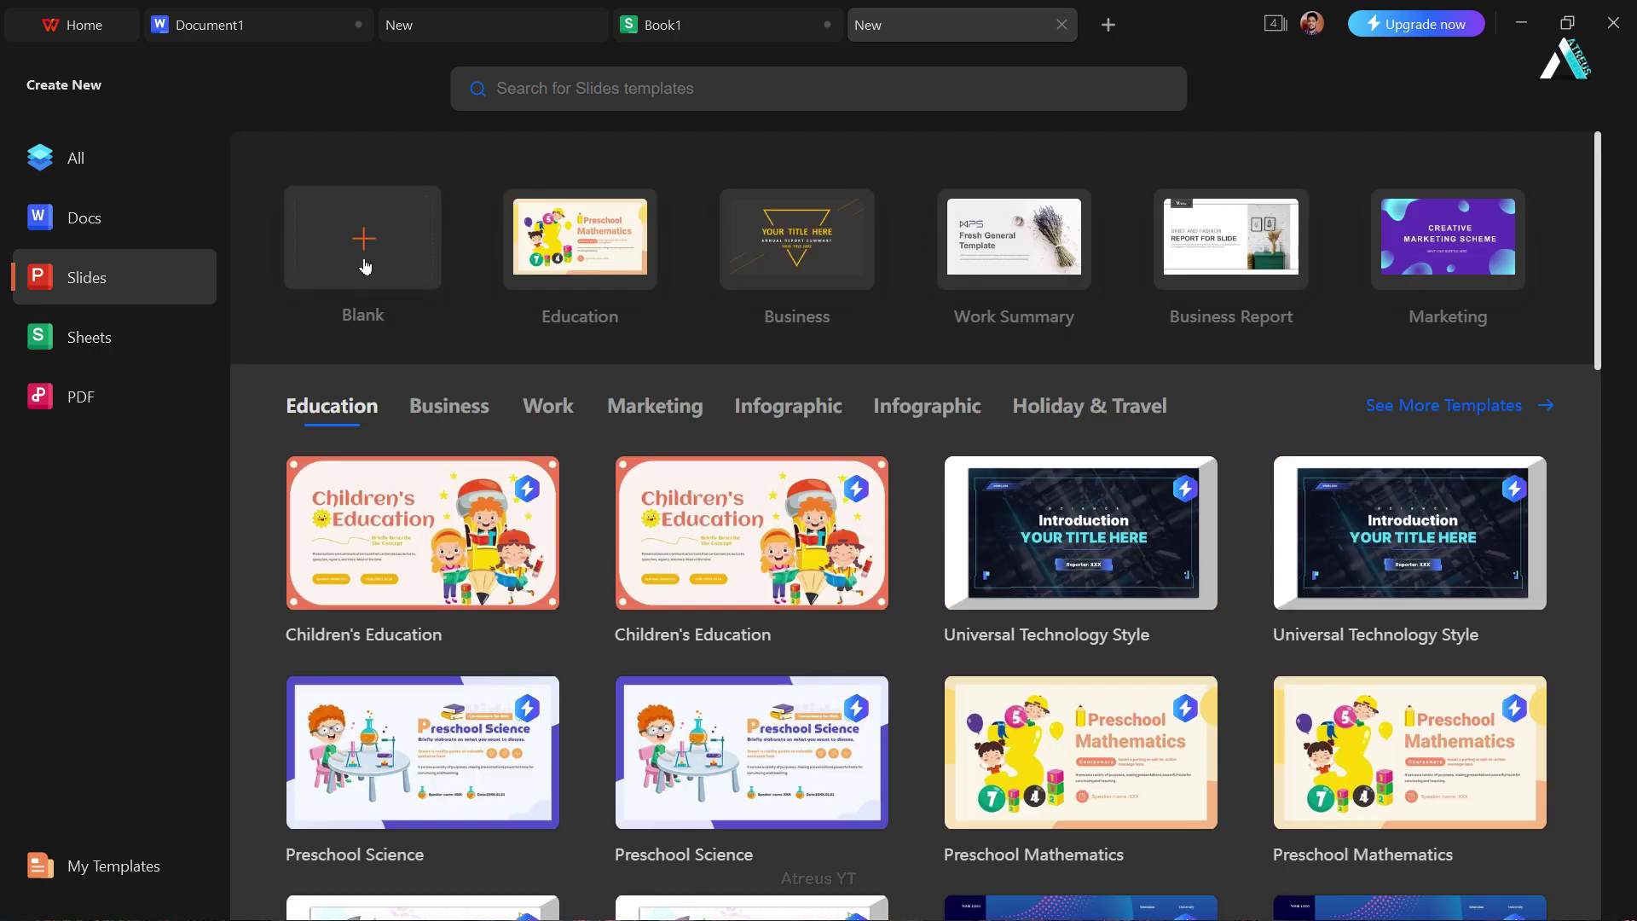
pyautogui.click(449, 406)
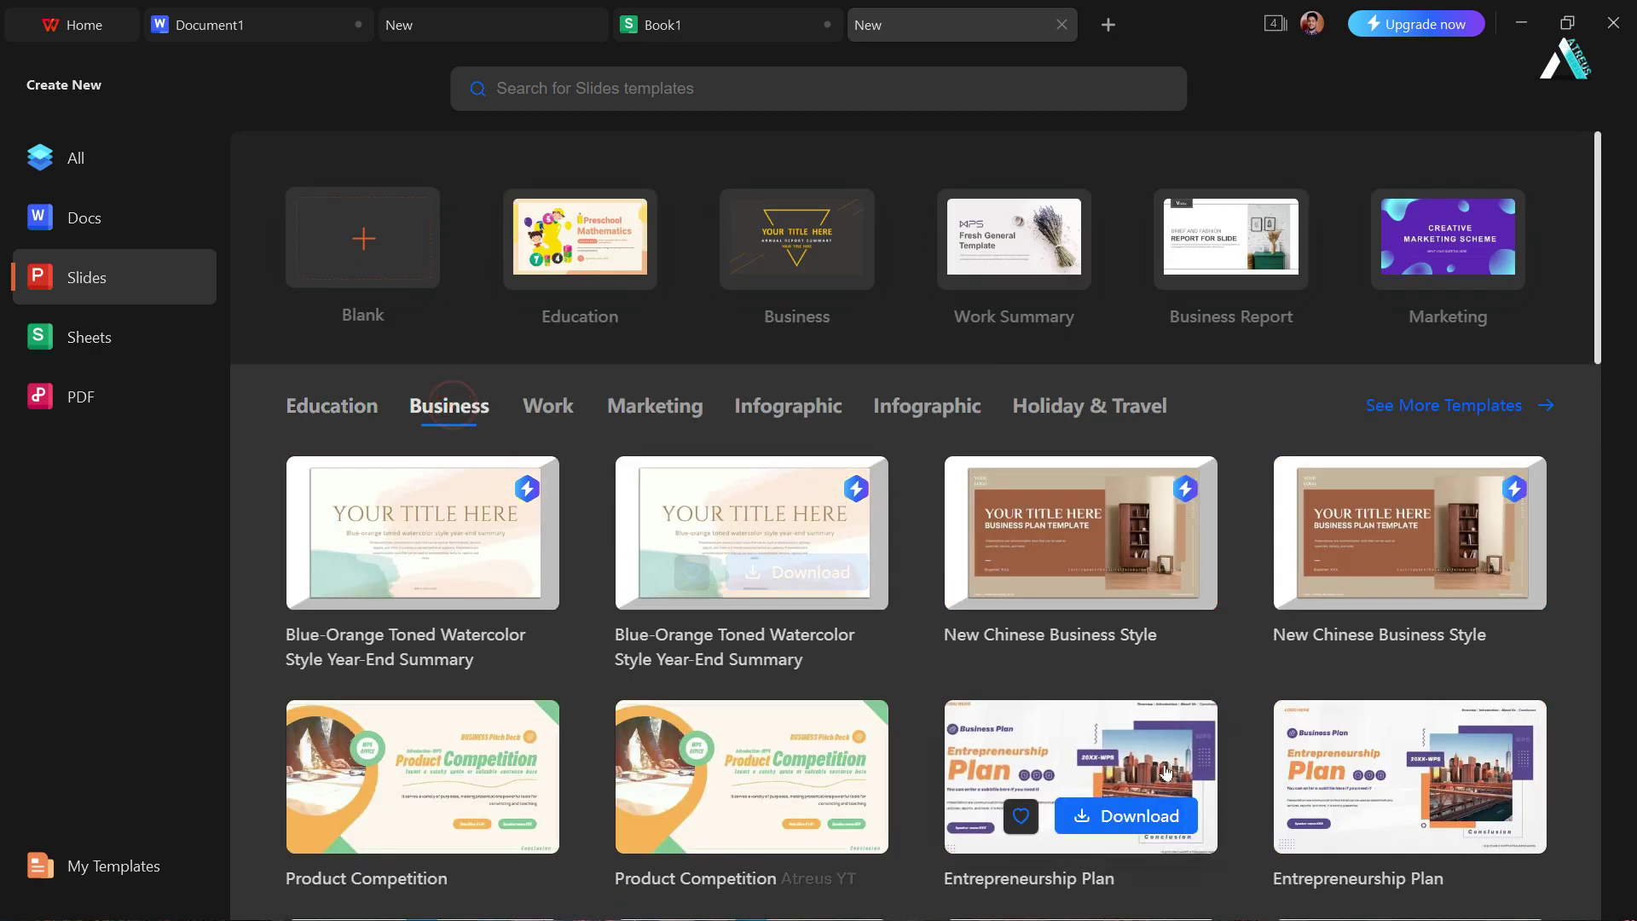
pyautogui.click(1165, 818)
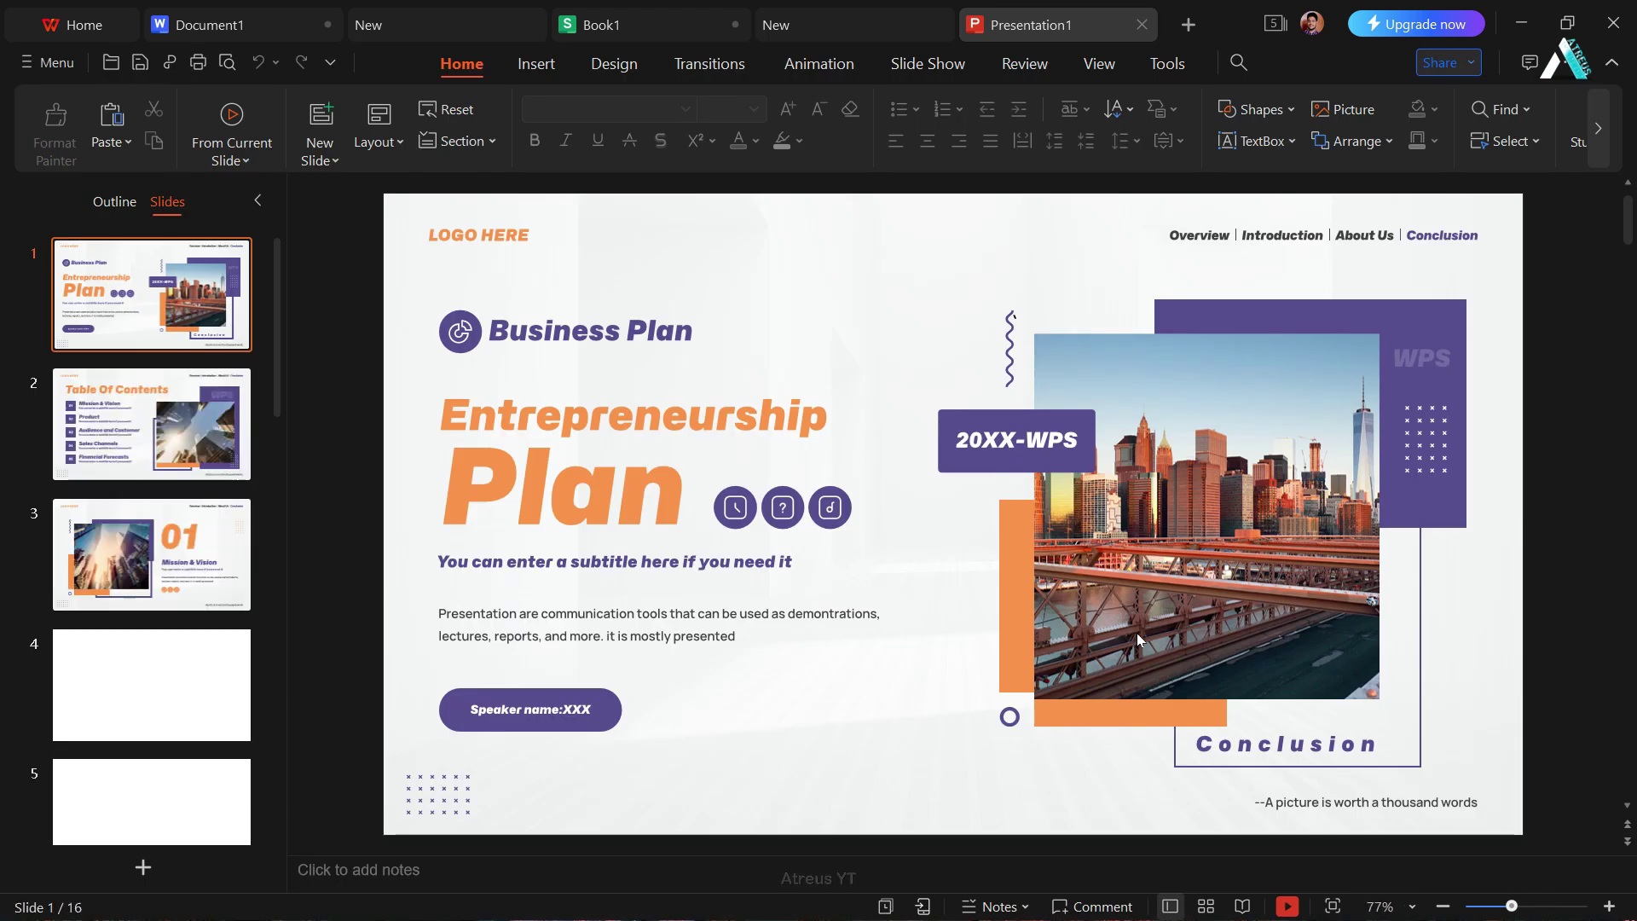
# Step: Scroll the 16-slide deck, view the Presentation Tool options, then close them and the upgrade banner
pyautogui.scroll(-3, 1137, 632)
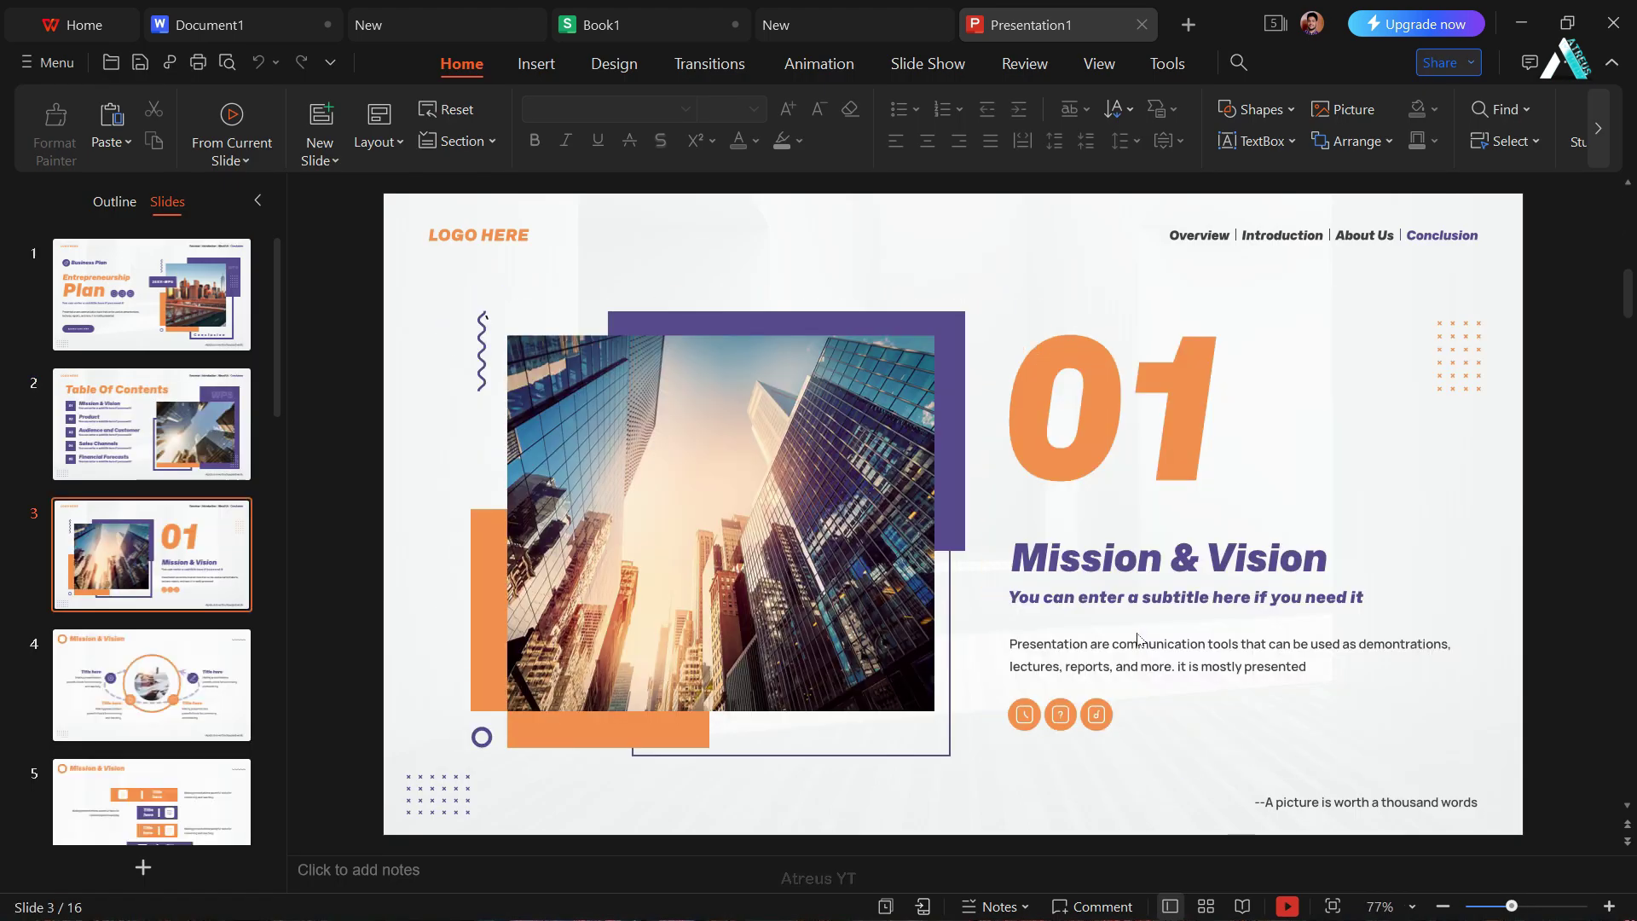
pyautogui.scroll(2, 1137, 638)
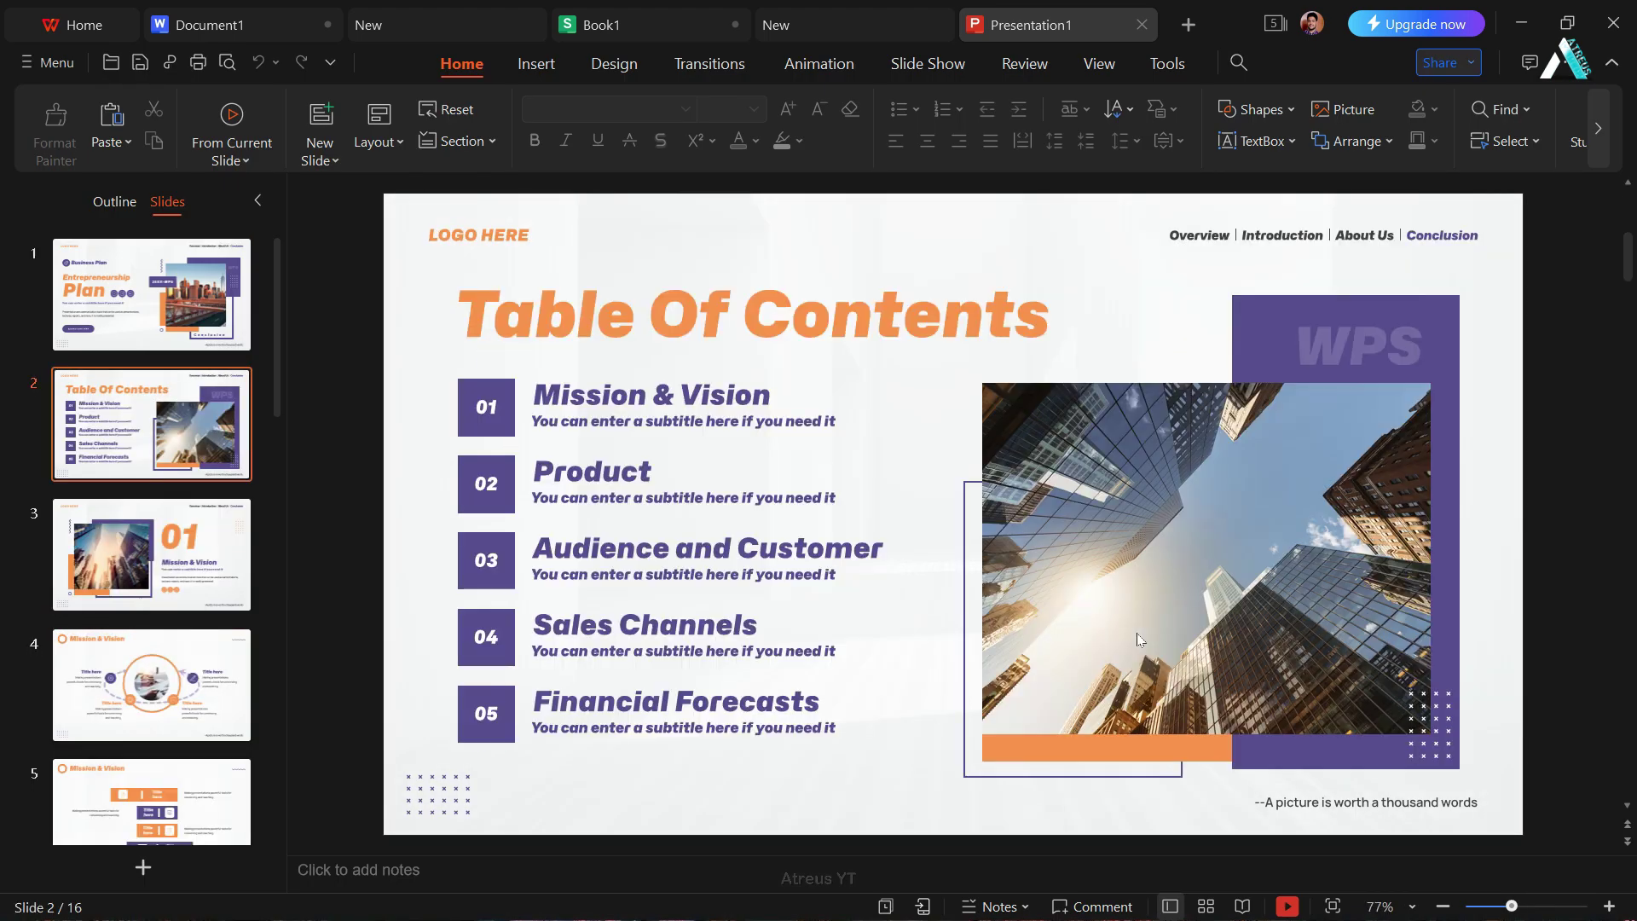
pyautogui.scroll(-1, 1138, 638)
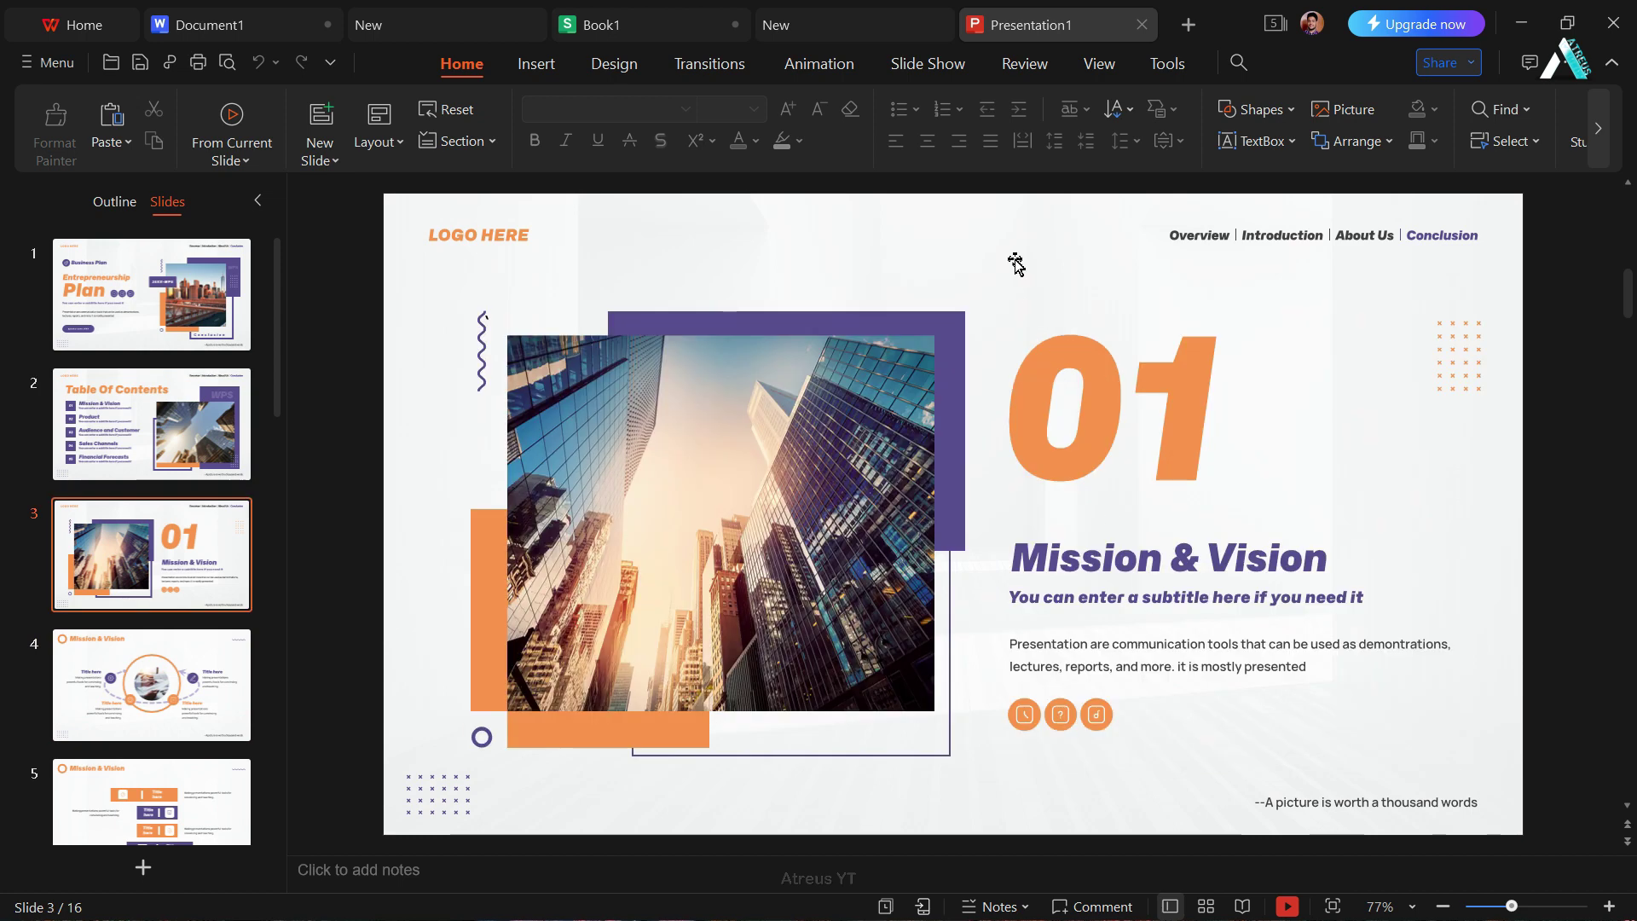
pyautogui.click(1164, 65)
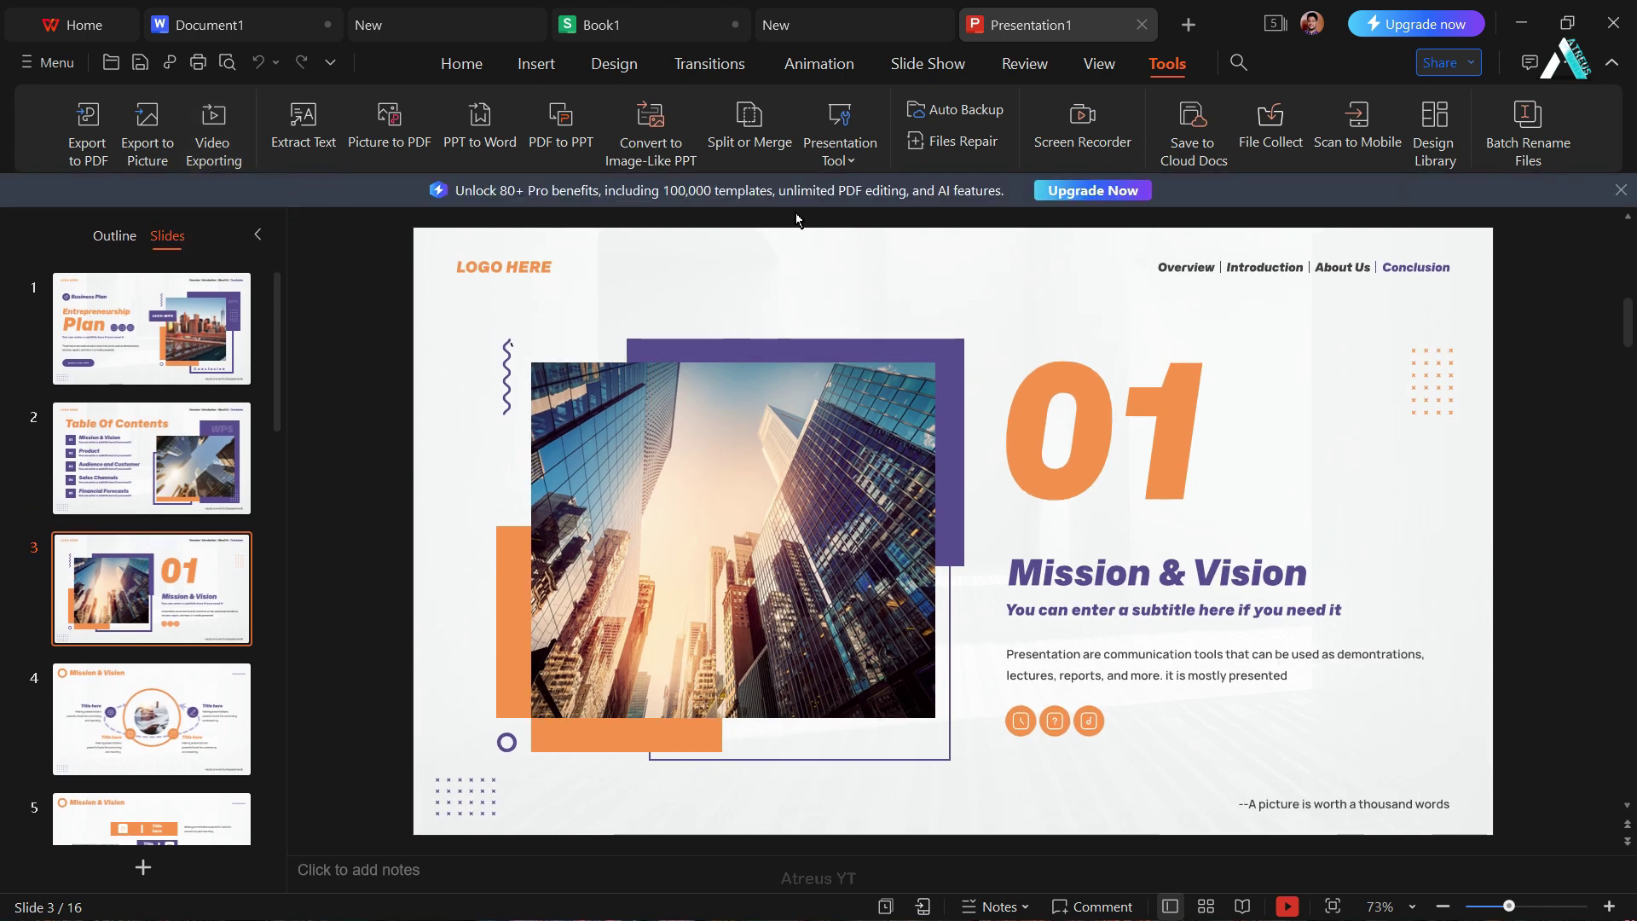
pyautogui.click(835, 153)
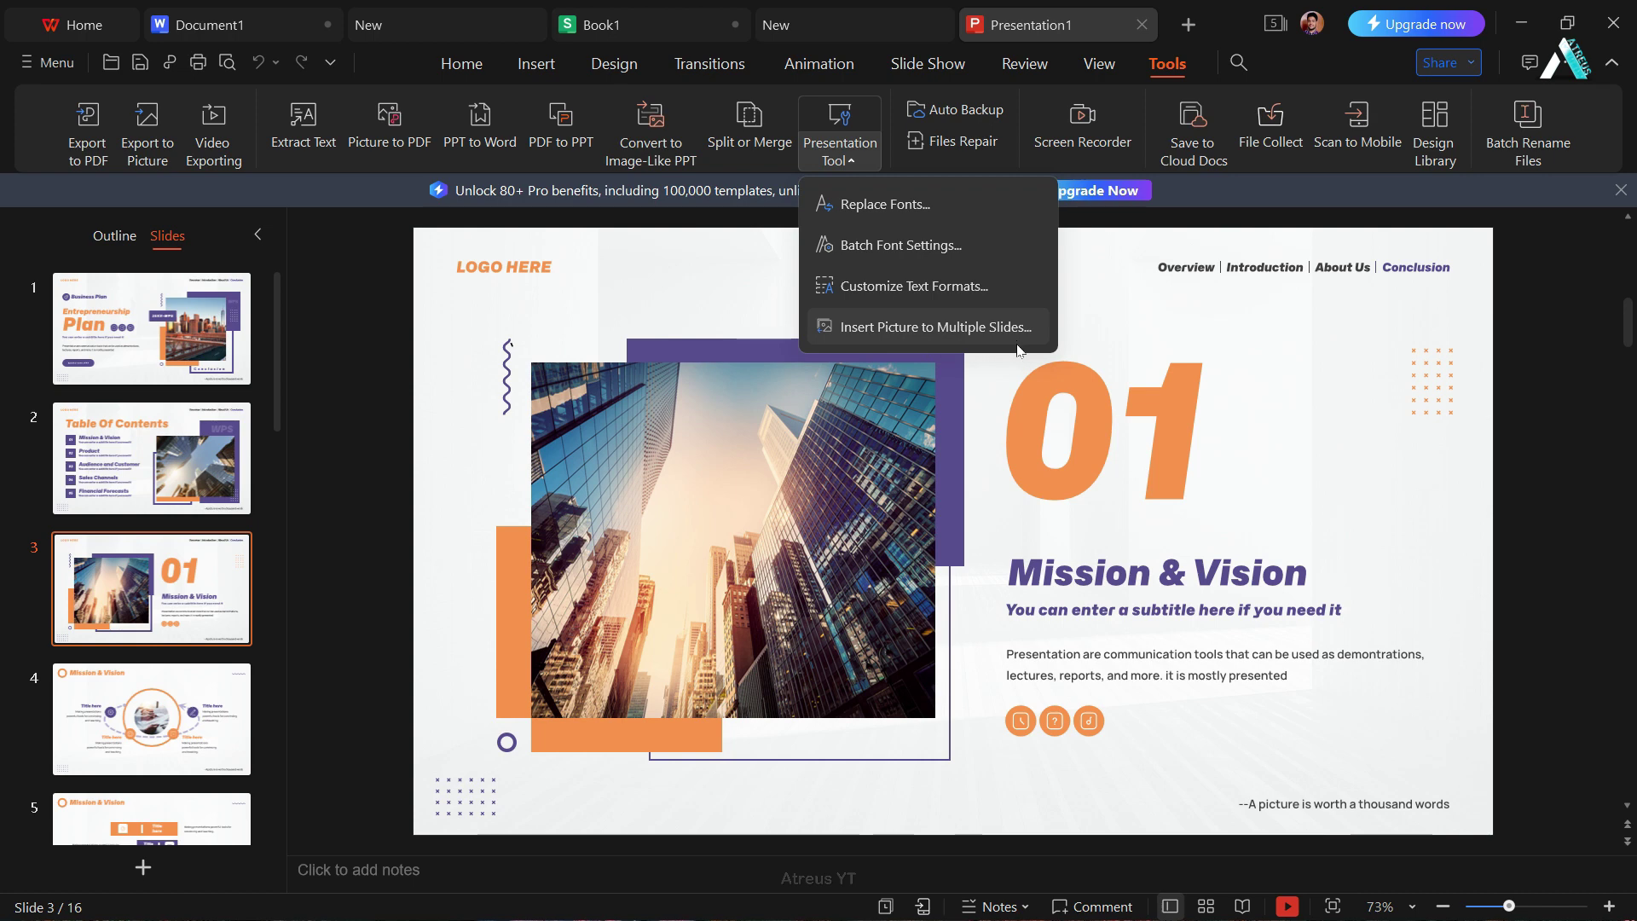
pyautogui.click(1621, 189)
pyautogui.click(1621, 189)
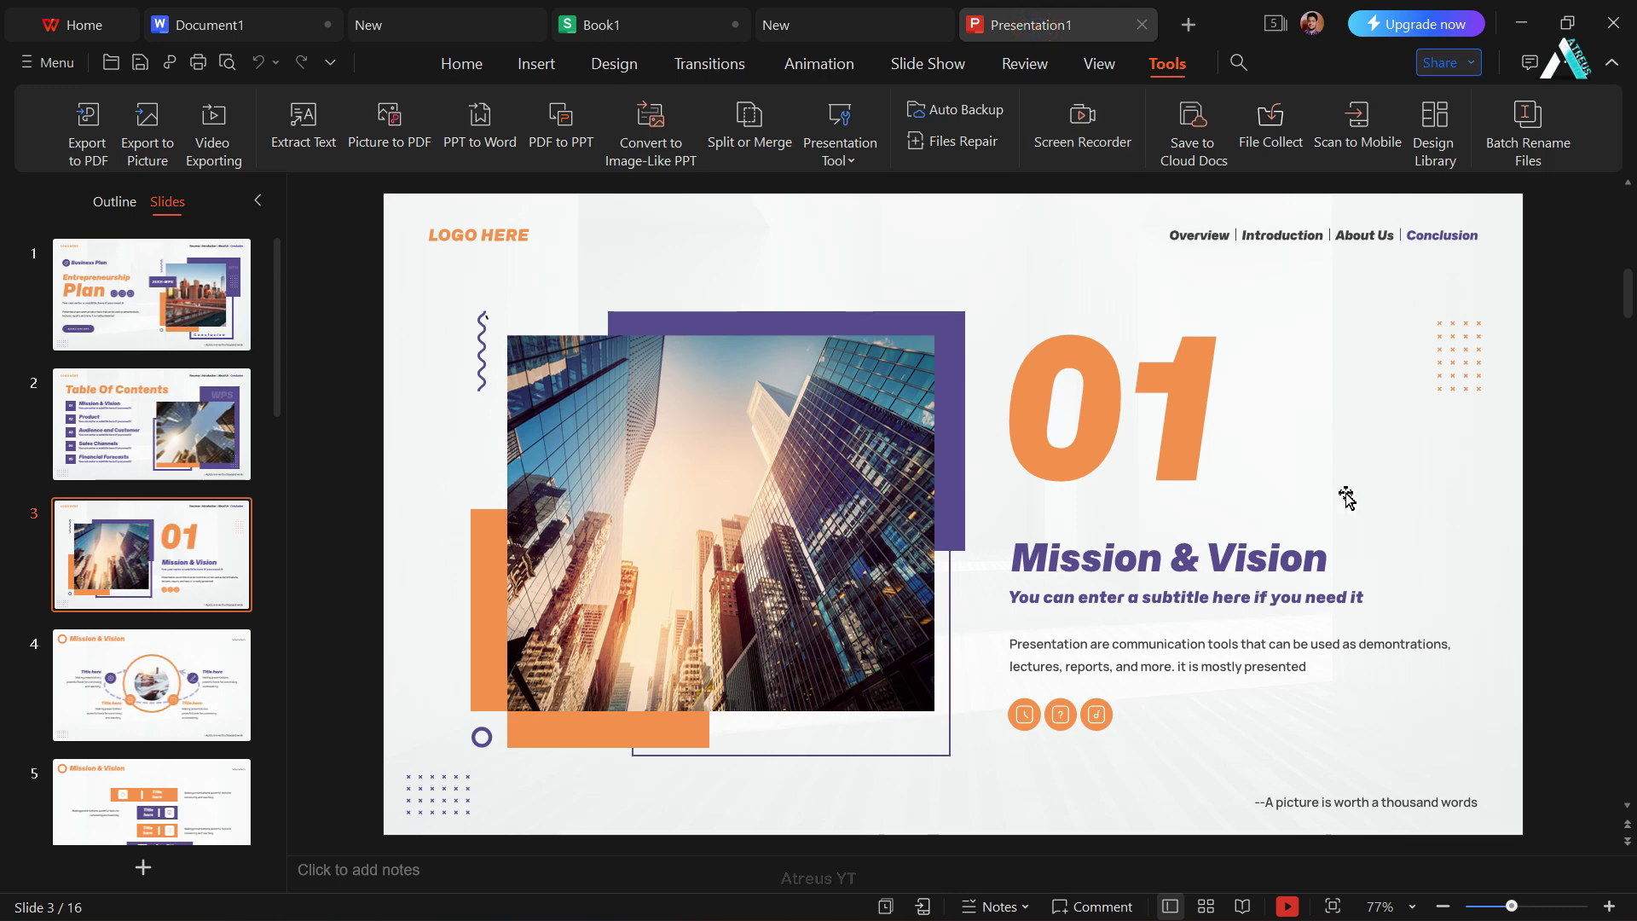
# Step: Open the Create New PDF page from the home page's PDF section and scroll its tools
pyautogui.click(39, 30)
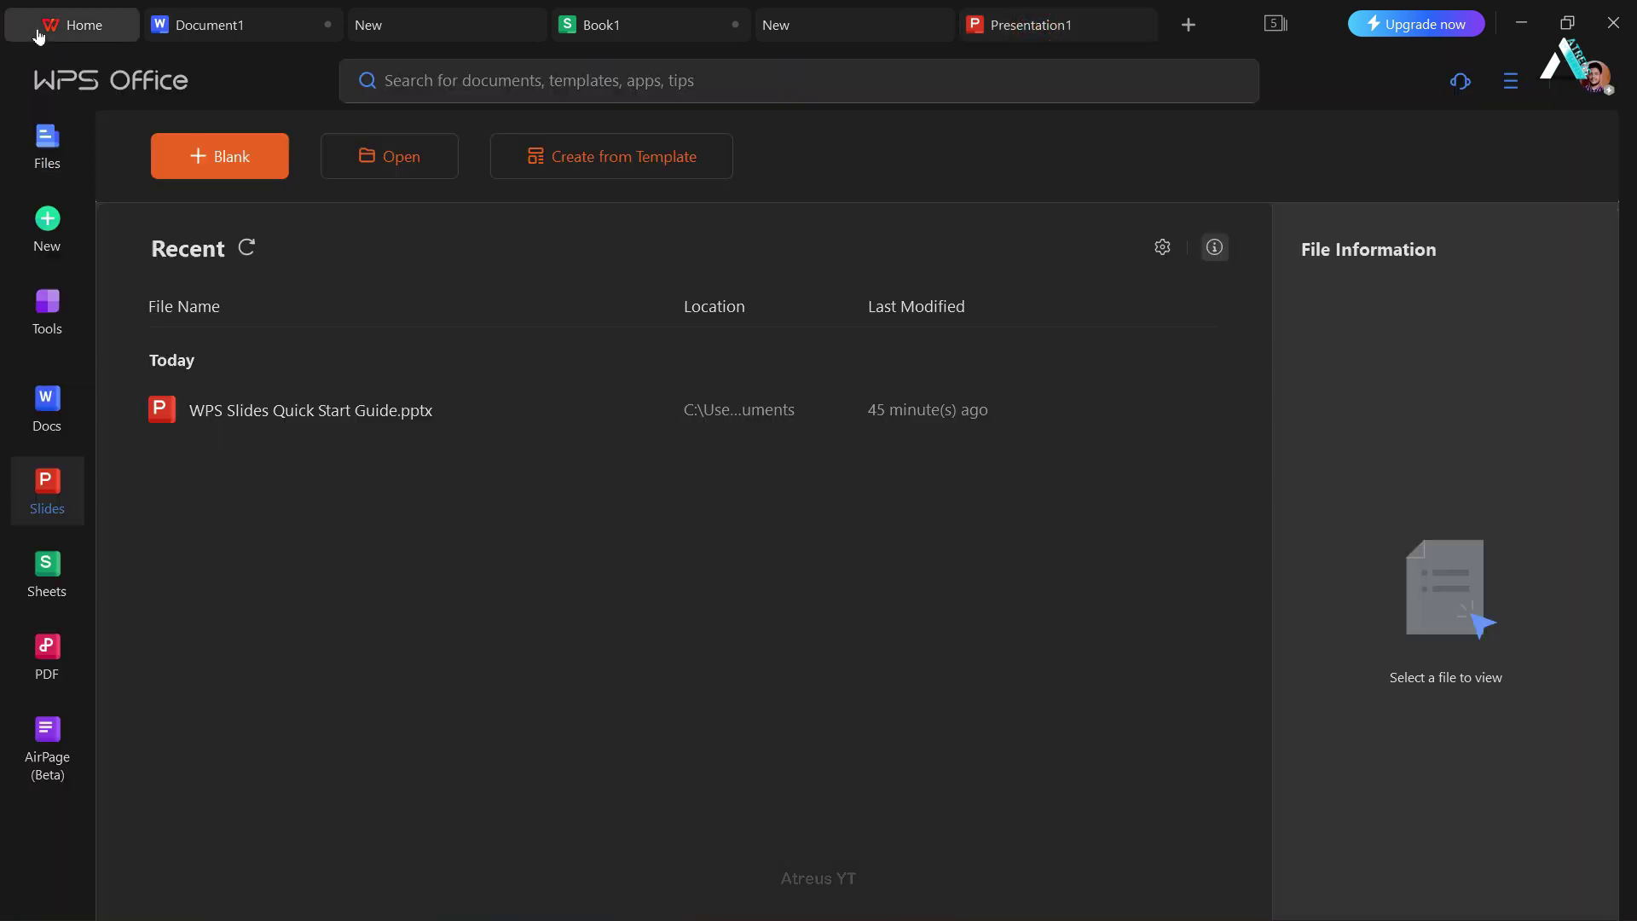
pyautogui.click(47, 654)
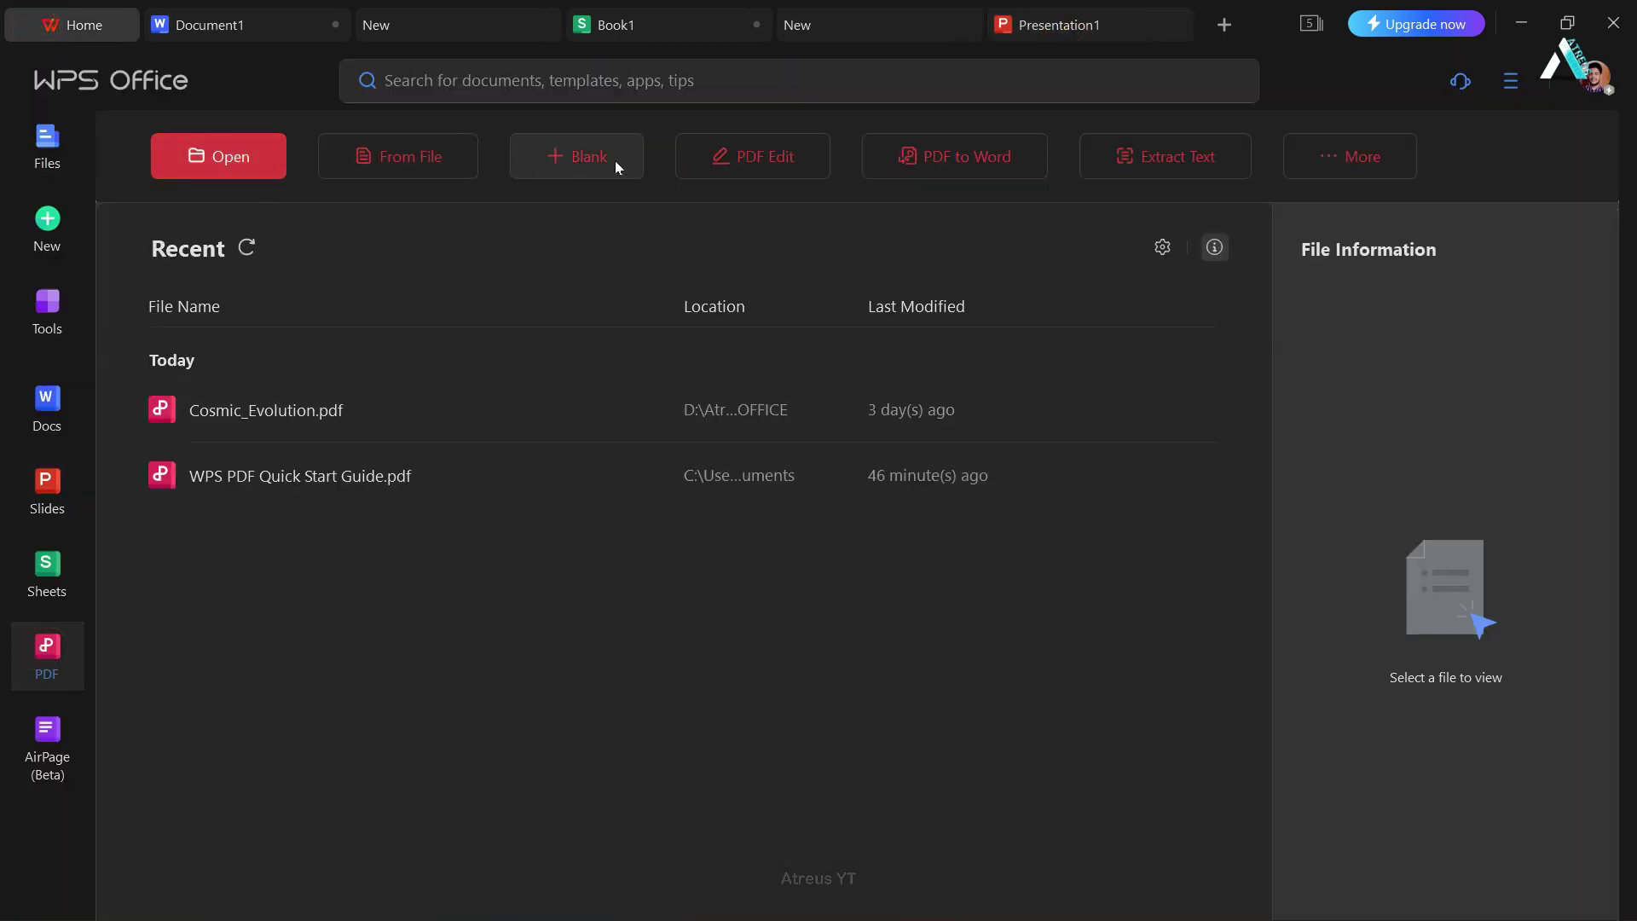
pyautogui.click(1289, 158)
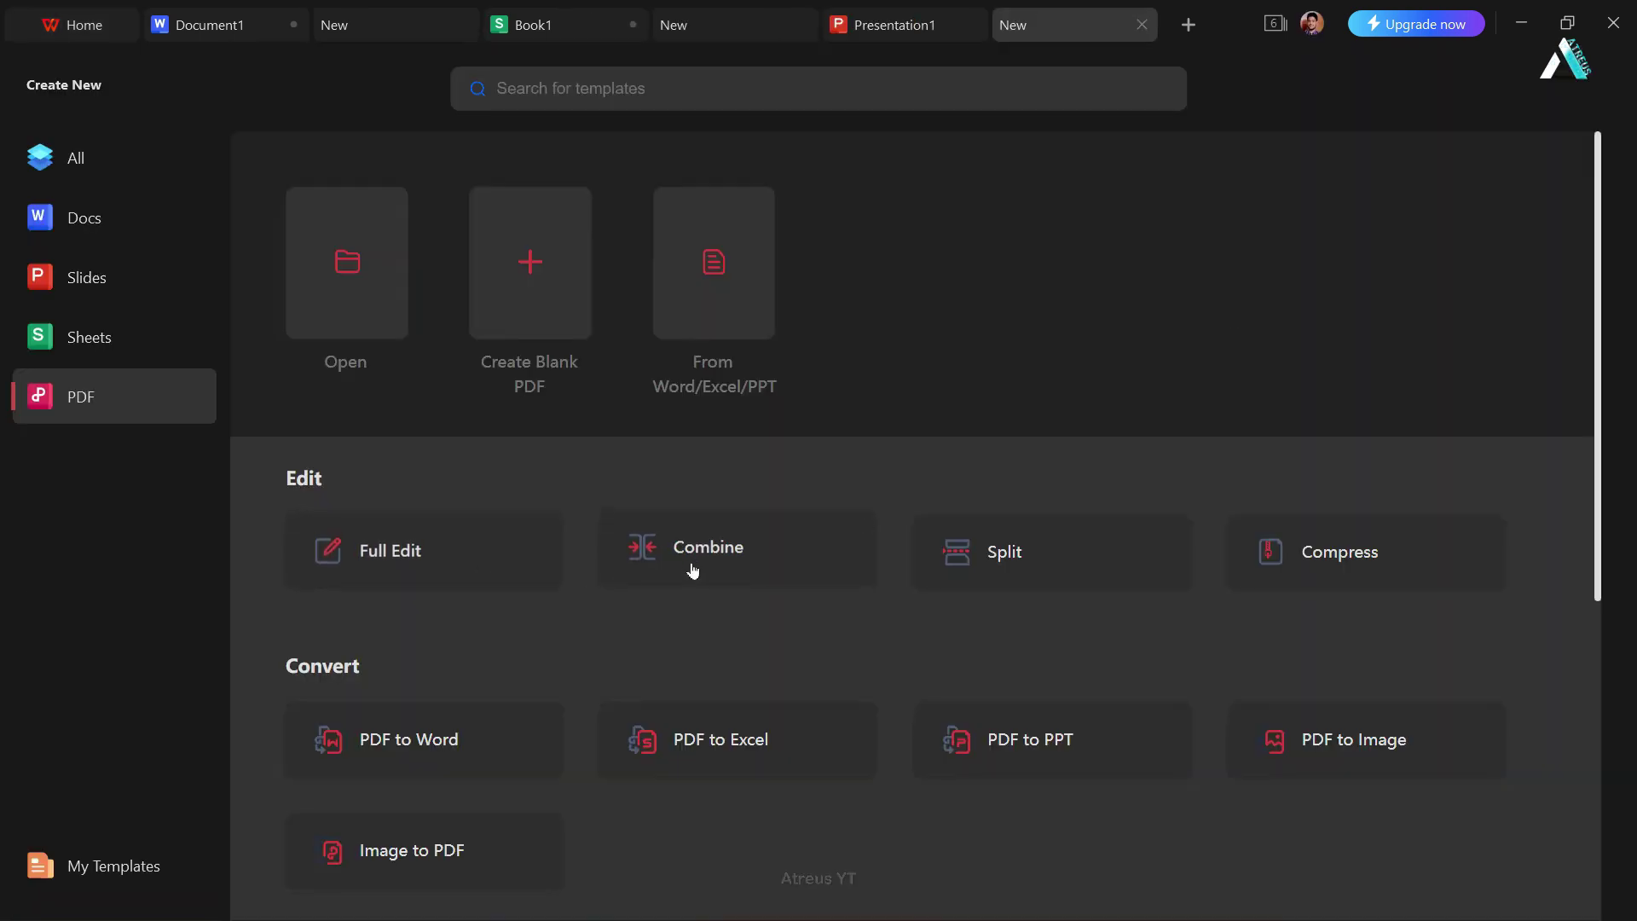
pyautogui.scroll(-3, 1218, 602)
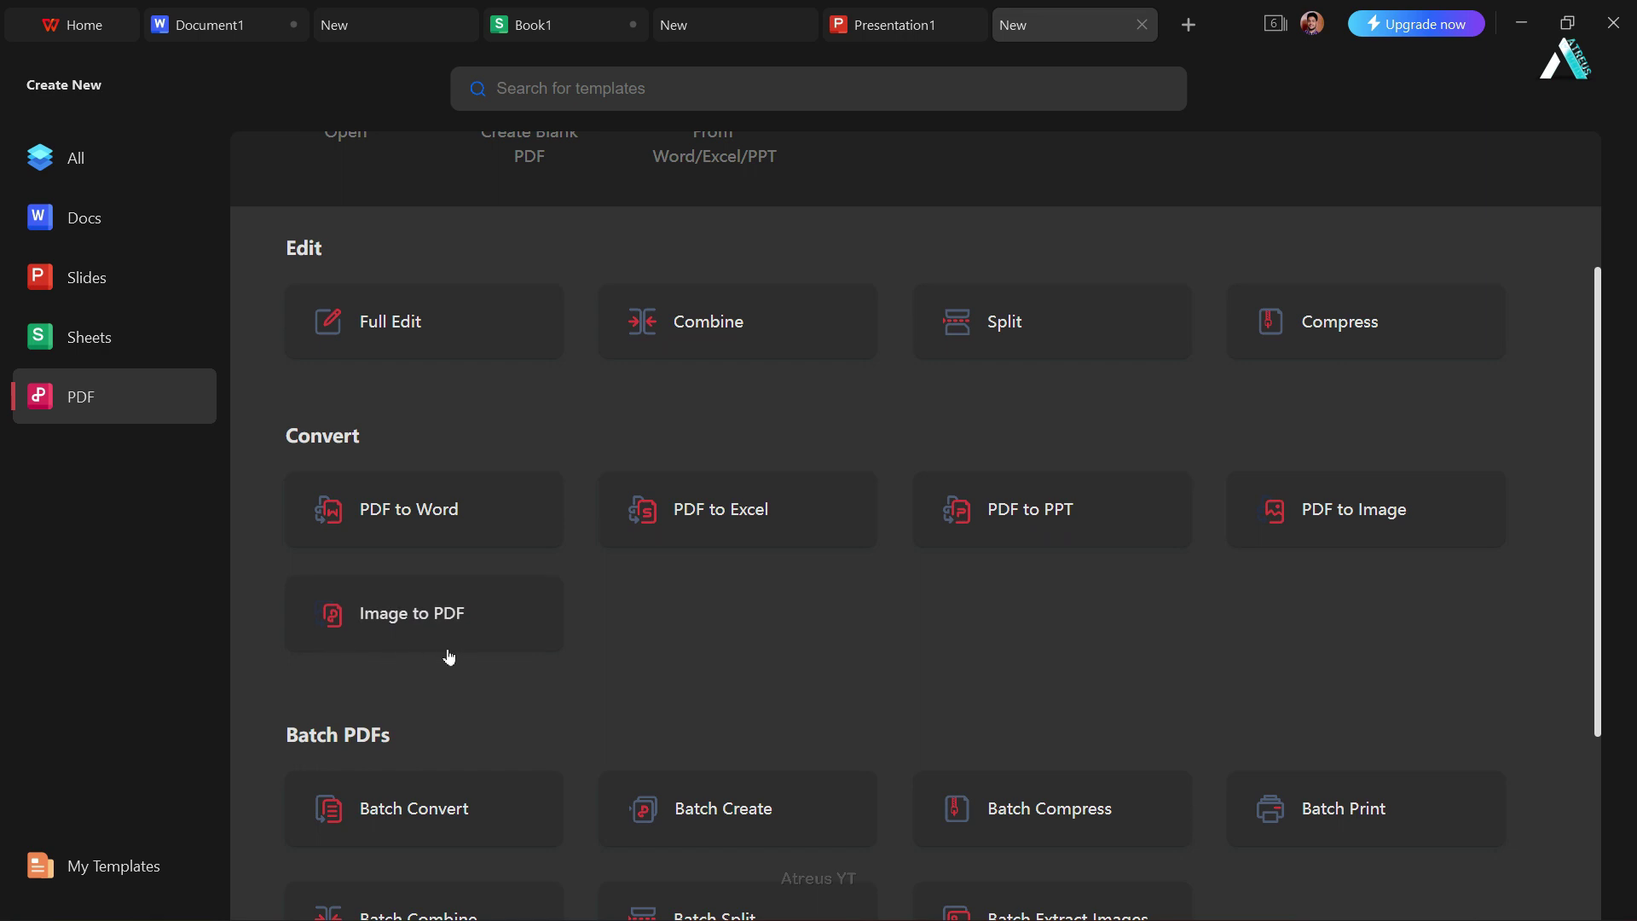
pyautogui.scroll(-4, 771, 650)
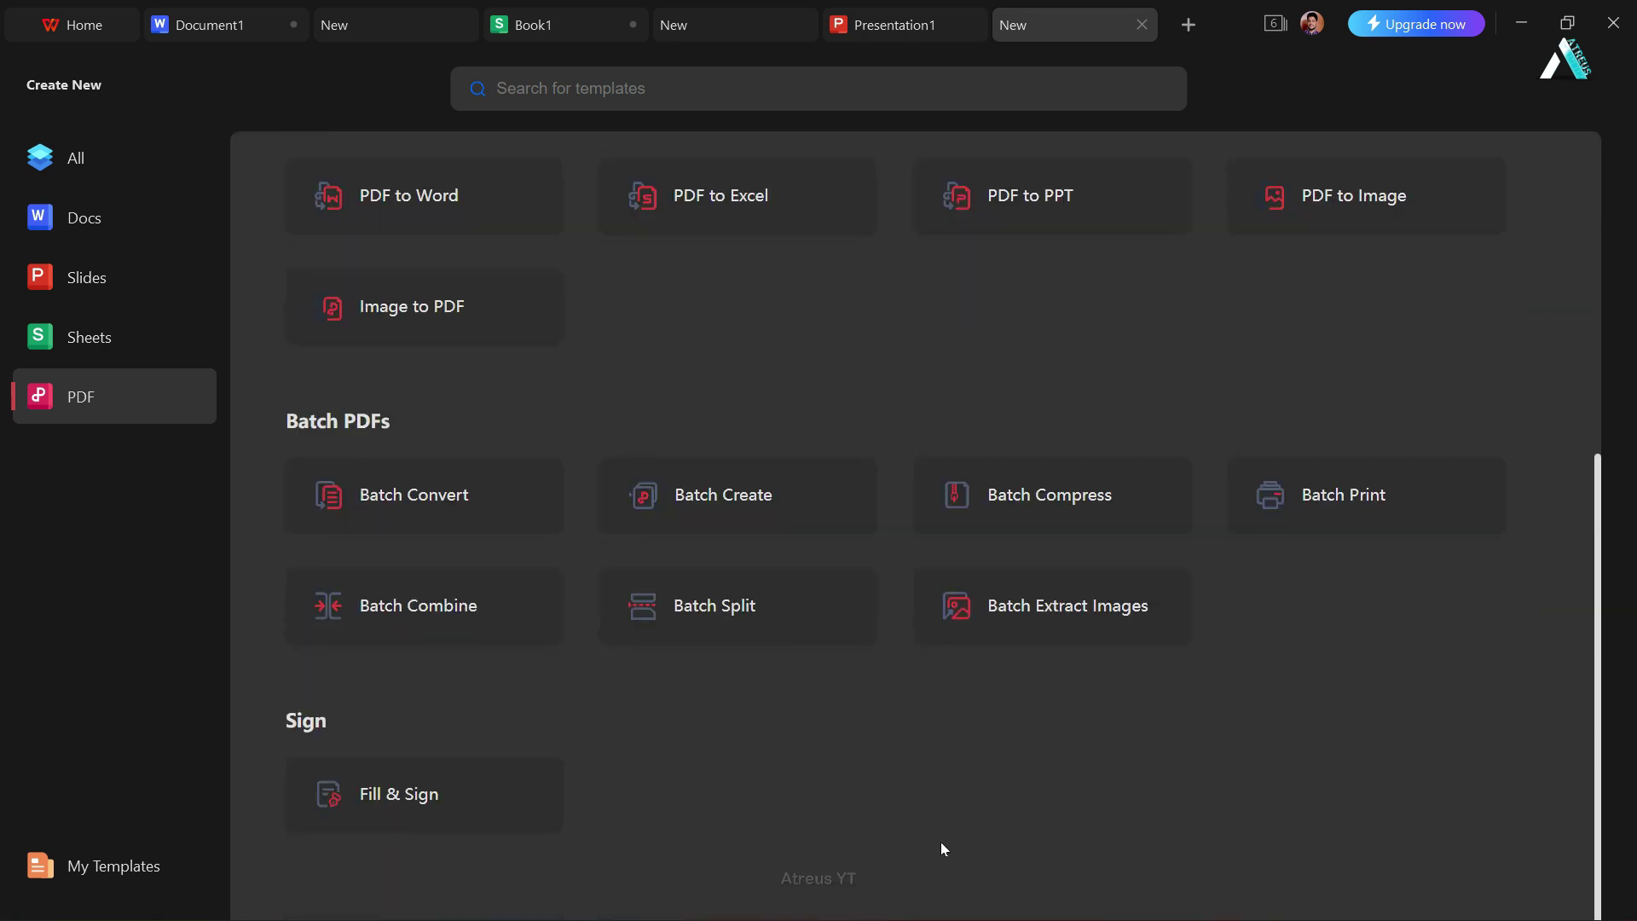
pyautogui.scroll(7, 1240, 790)
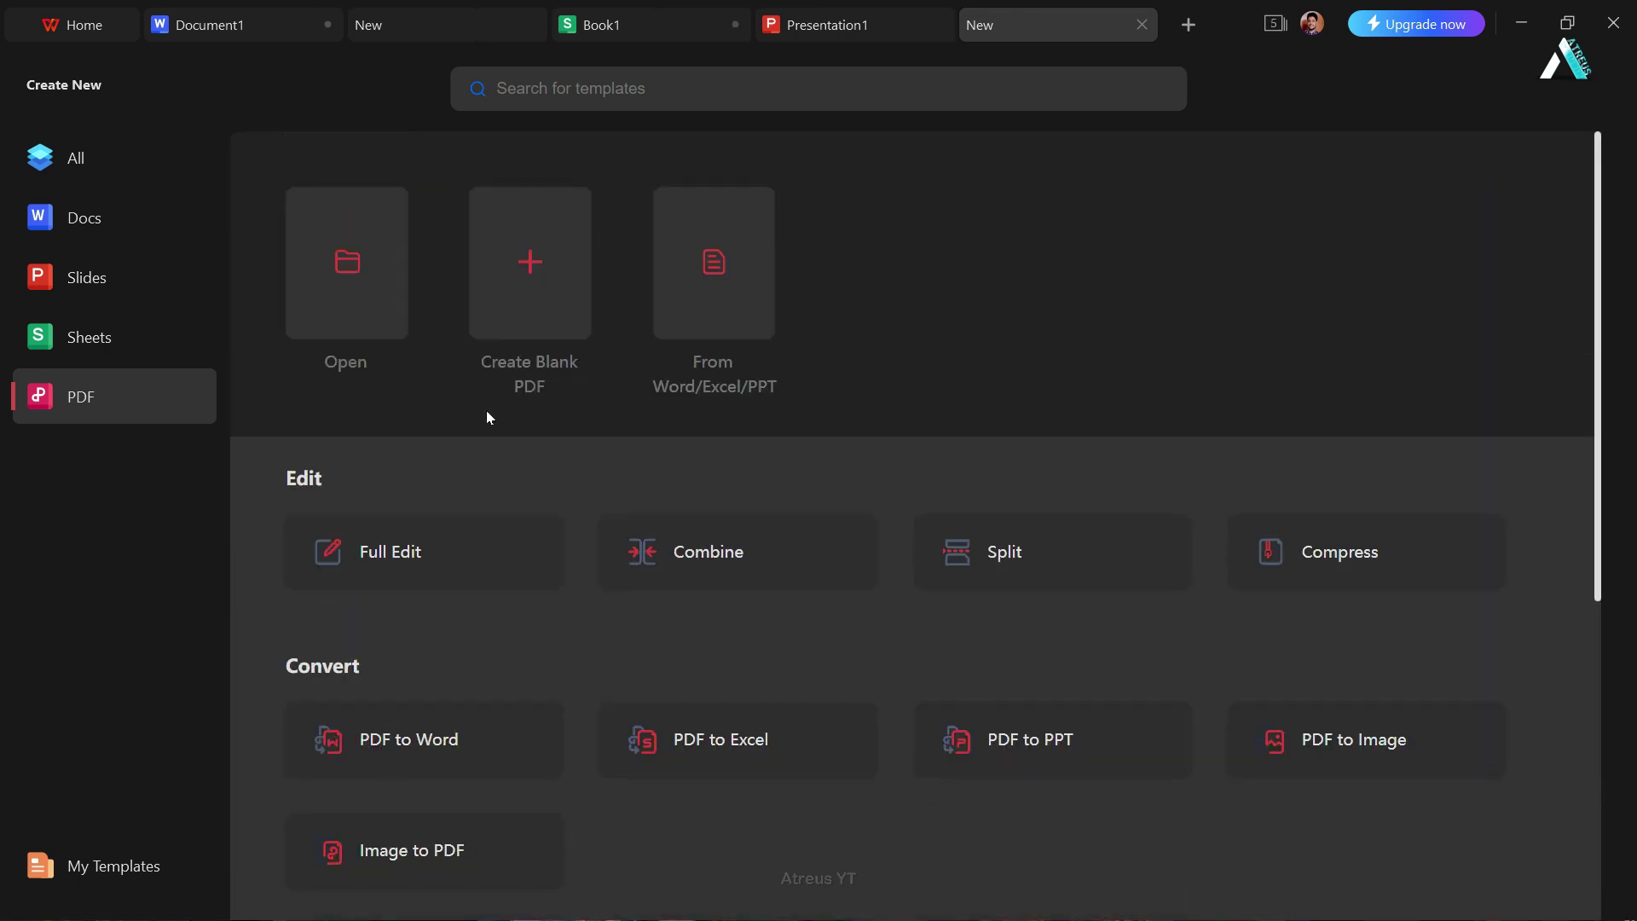
# Step: Open Cosmic_Evolution.pdf and select the heading 'The Expansion of the Universe (1993)'
pyautogui.click(382, 294)
pyautogui.doubleClick(700, 329)
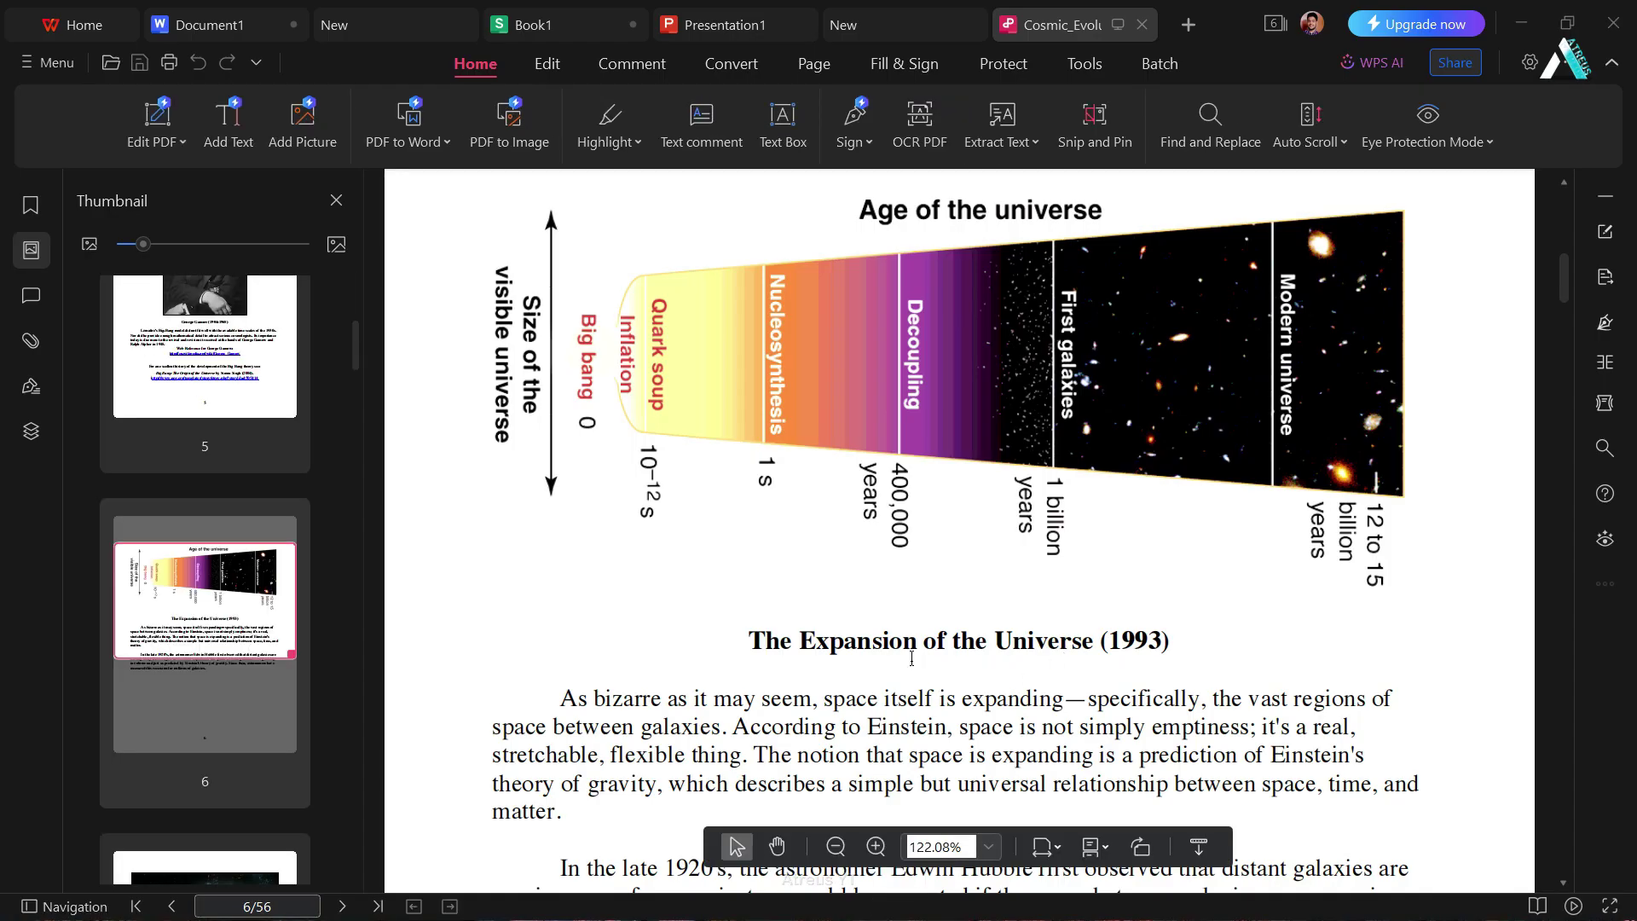
pyautogui.click(914, 645)
pyautogui.moveTo(754, 641); pyautogui.dragTo(1177, 644)
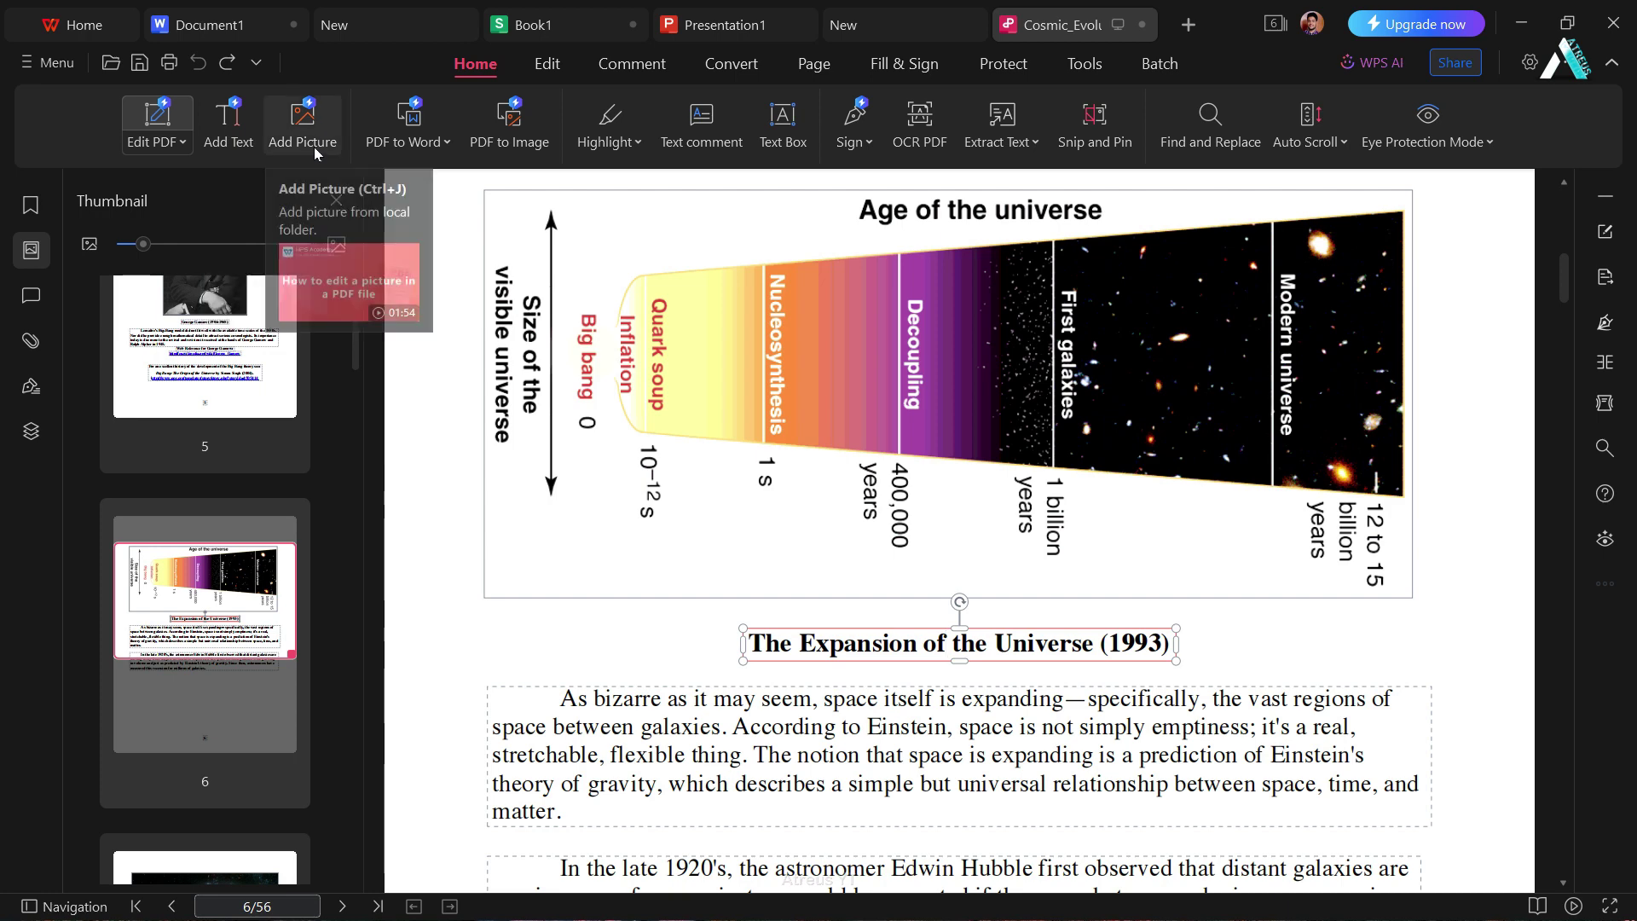
# Step: Highlight the heading in yellow, then start OCR PDF, saving the file when prompted
pyautogui.click(426, 147)
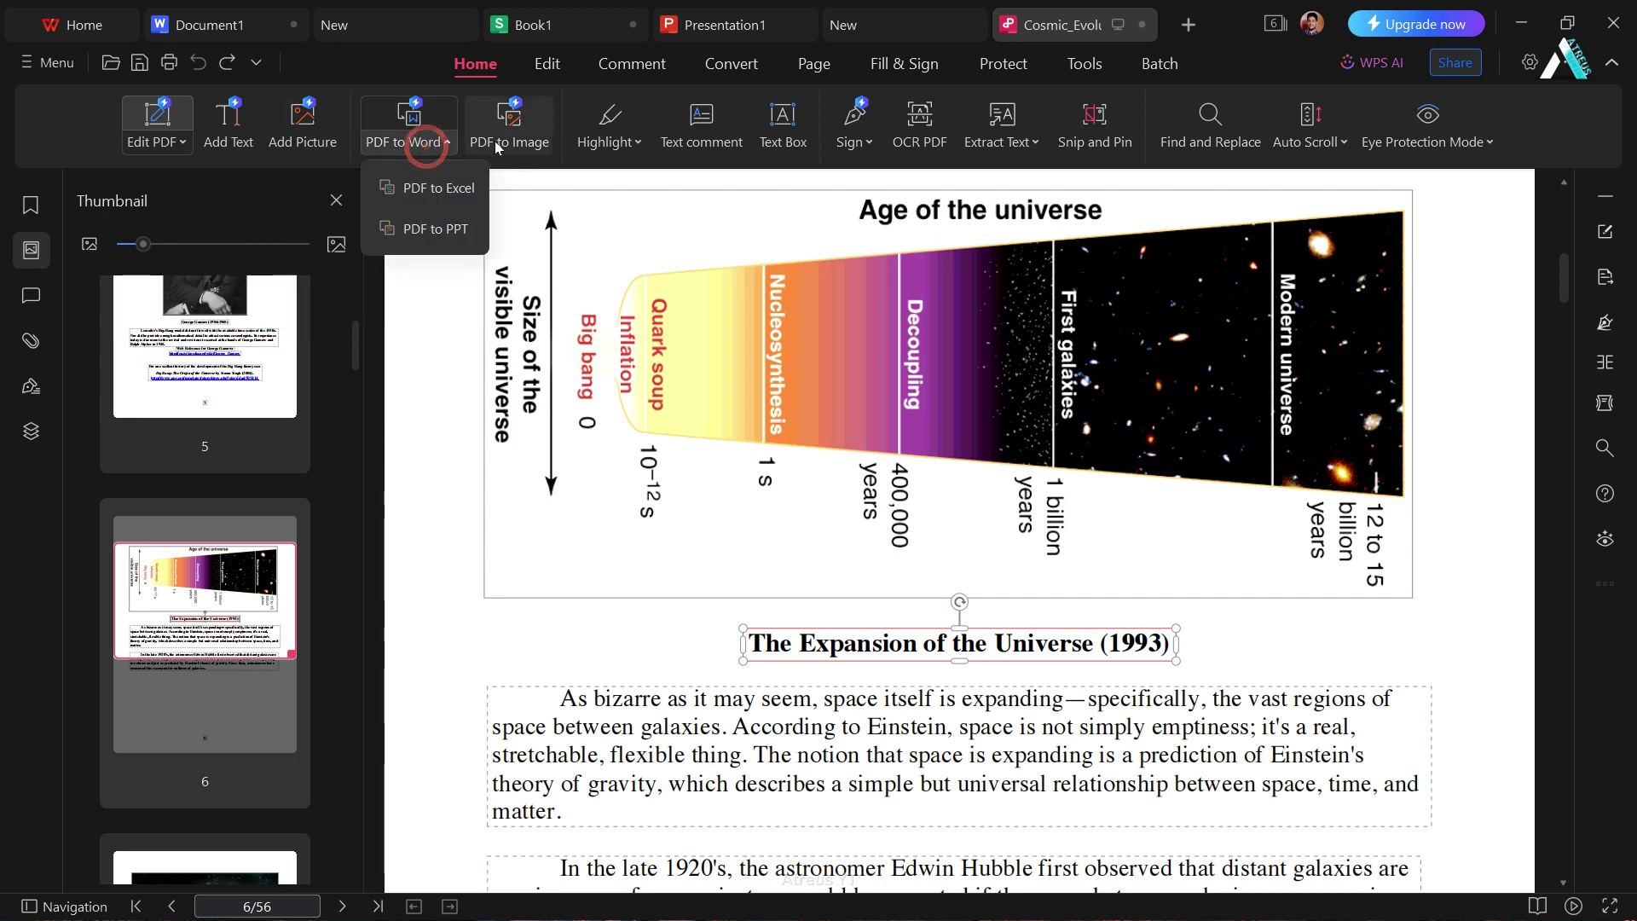
pyautogui.click(638, 142)
pyautogui.click(610, 186)
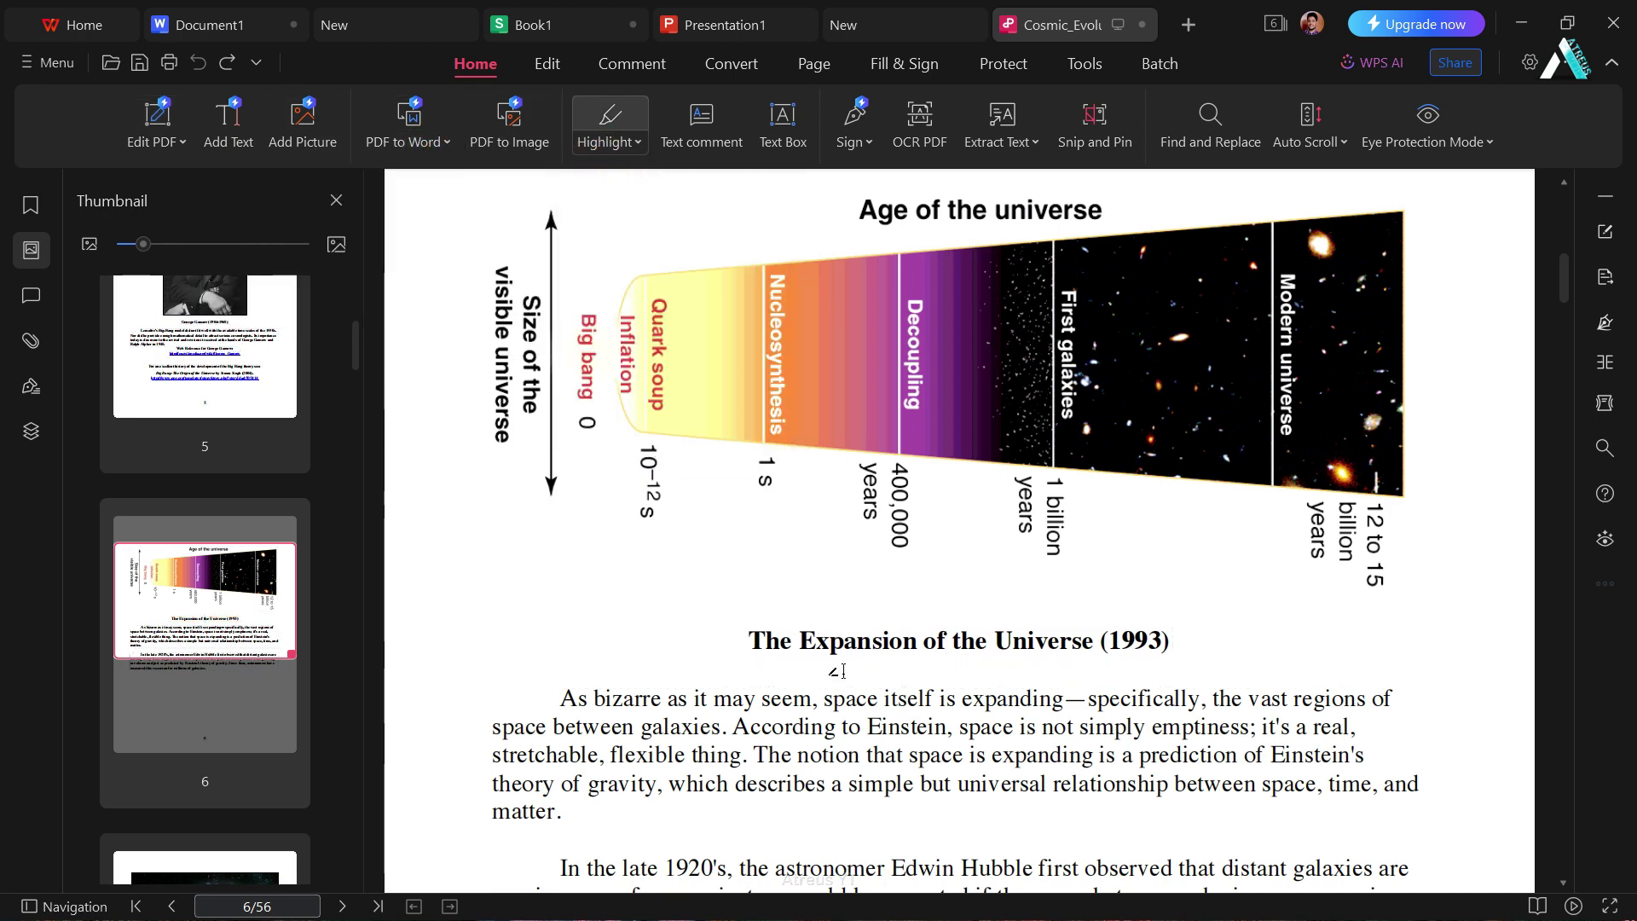
pyautogui.click(833, 641)
pyautogui.moveTo(761, 641); pyautogui.dragTo(1168, 641)
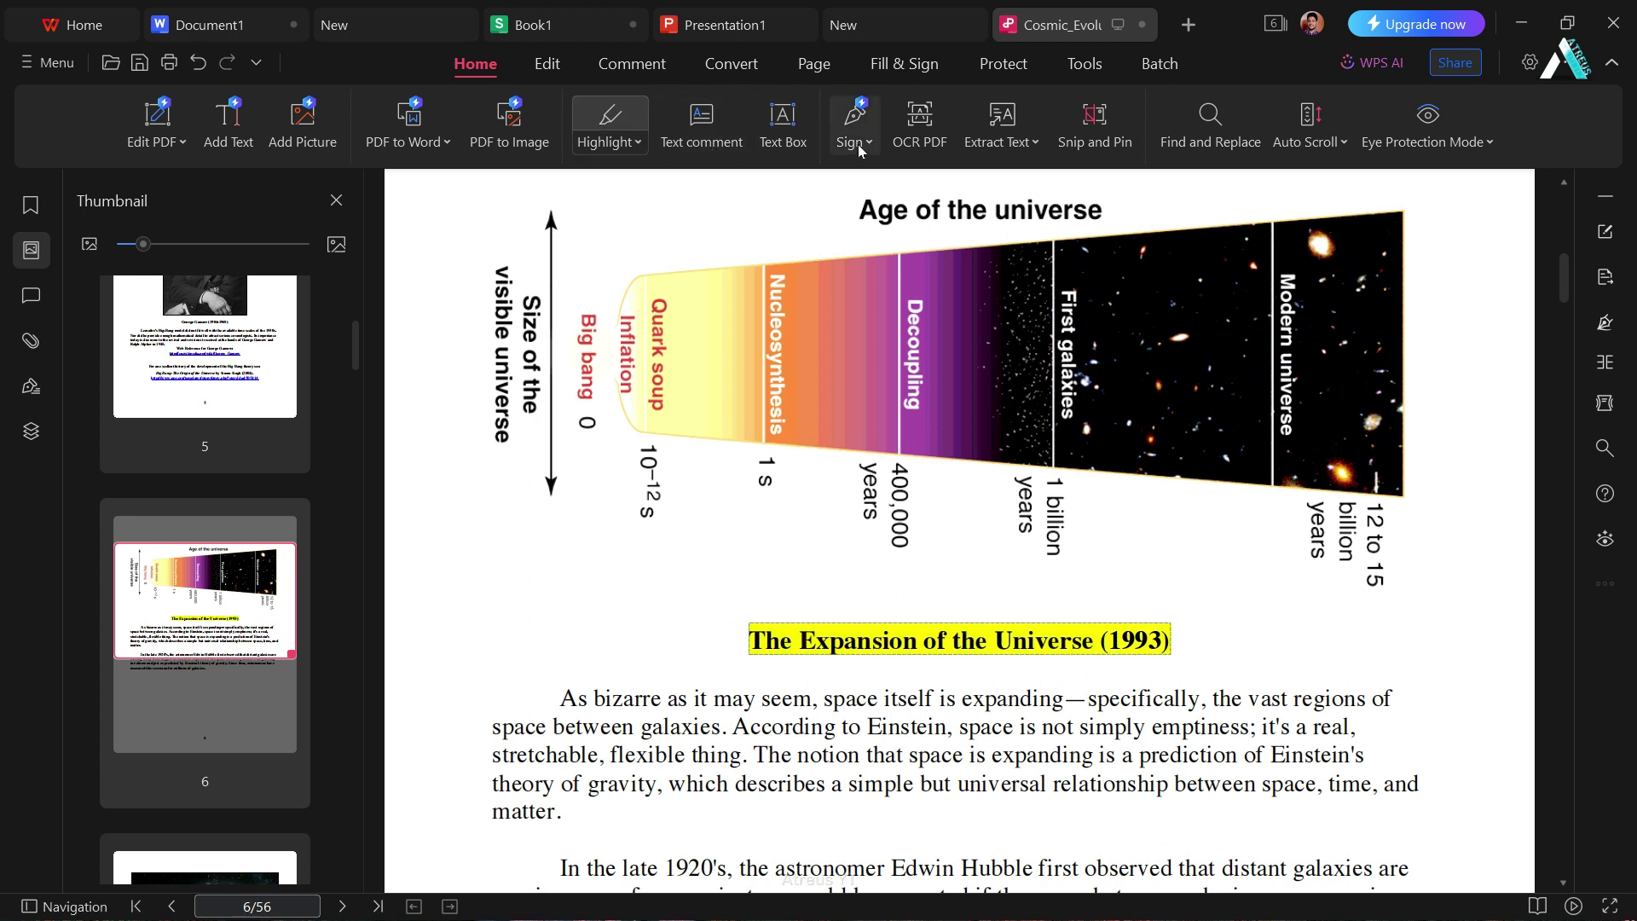
pyautogui.click(919, 150)
pyautogui.click(847, 508)
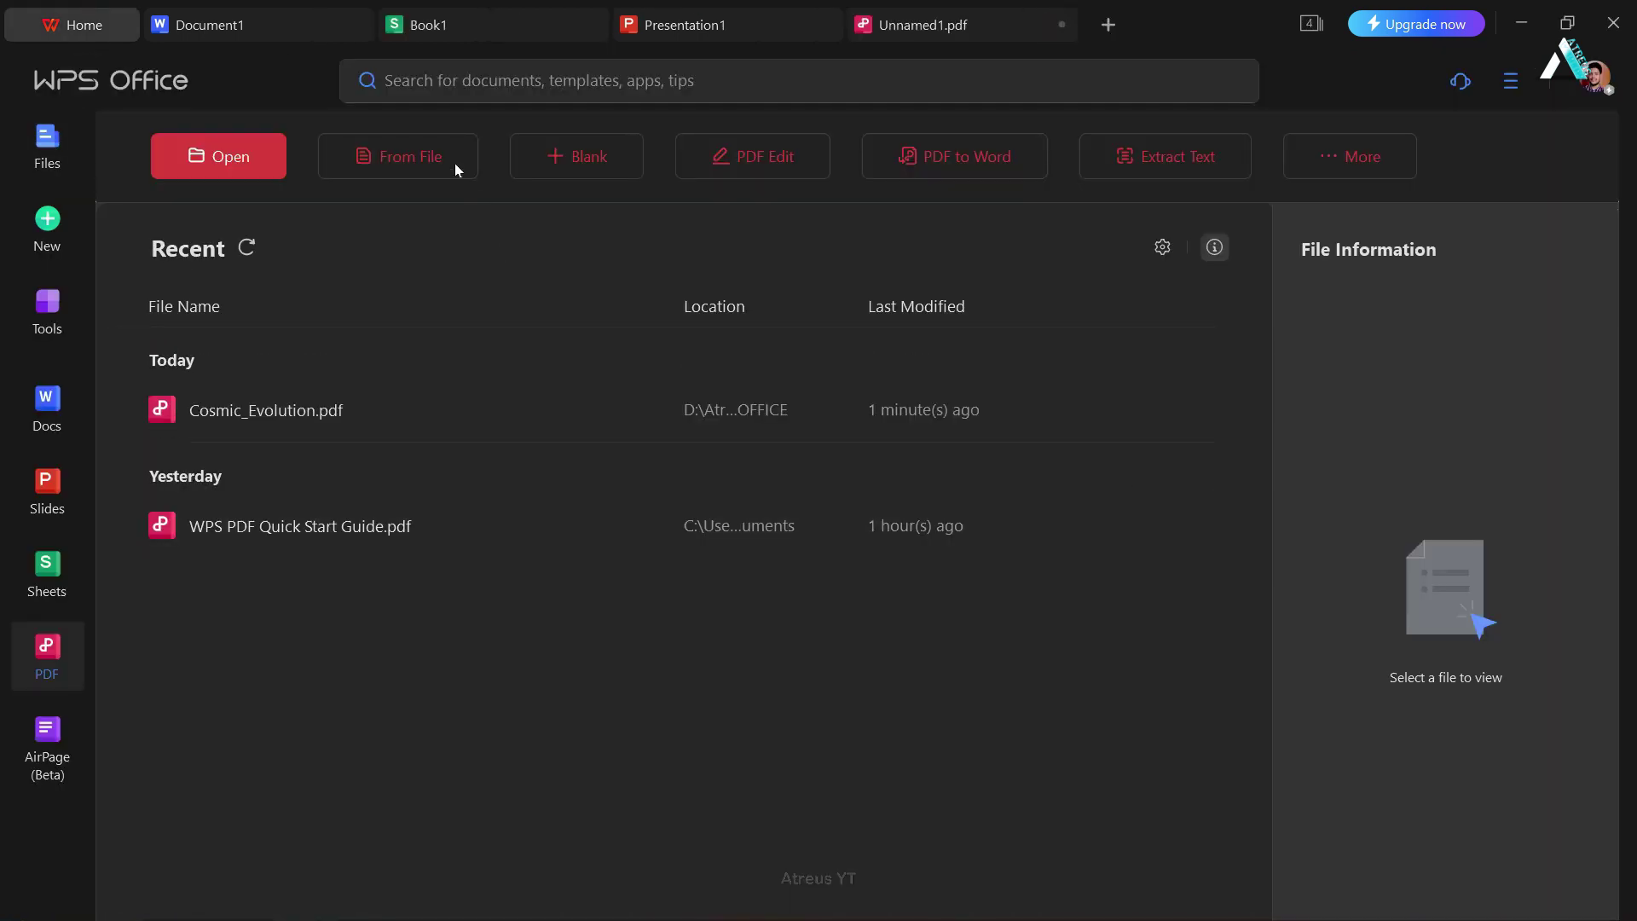
# Step: Switch in turn to Document1, Book1, Presentation1 and Unnamed1.pdf
pyautogui.click(250, 18)
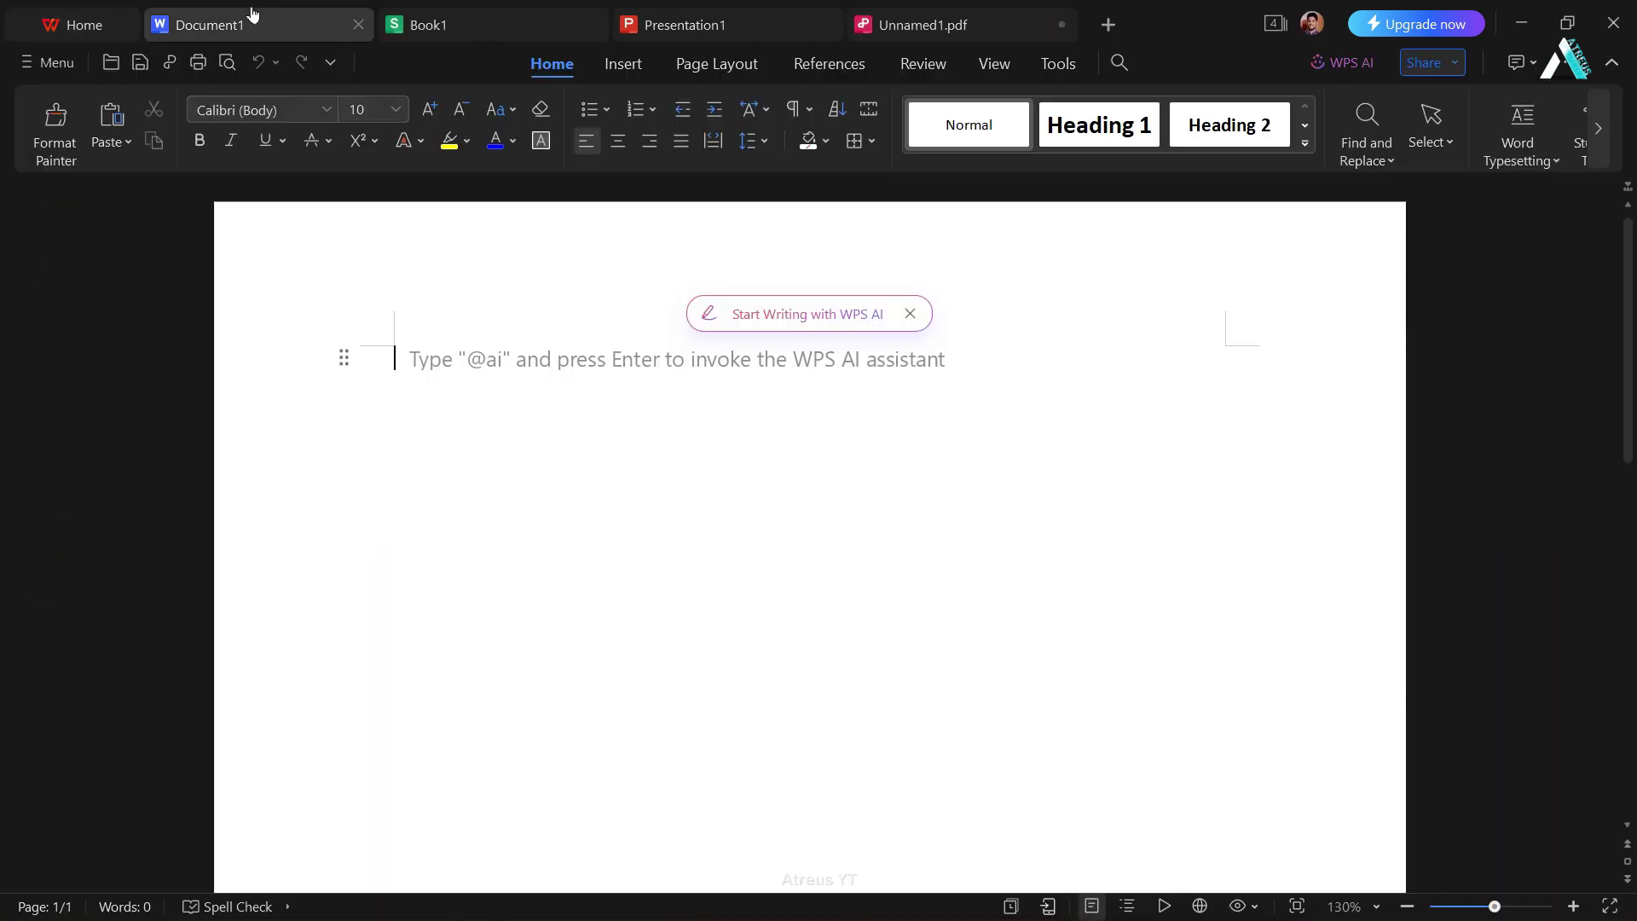
pyautogui.hotkey('ctrl', 'Tab')
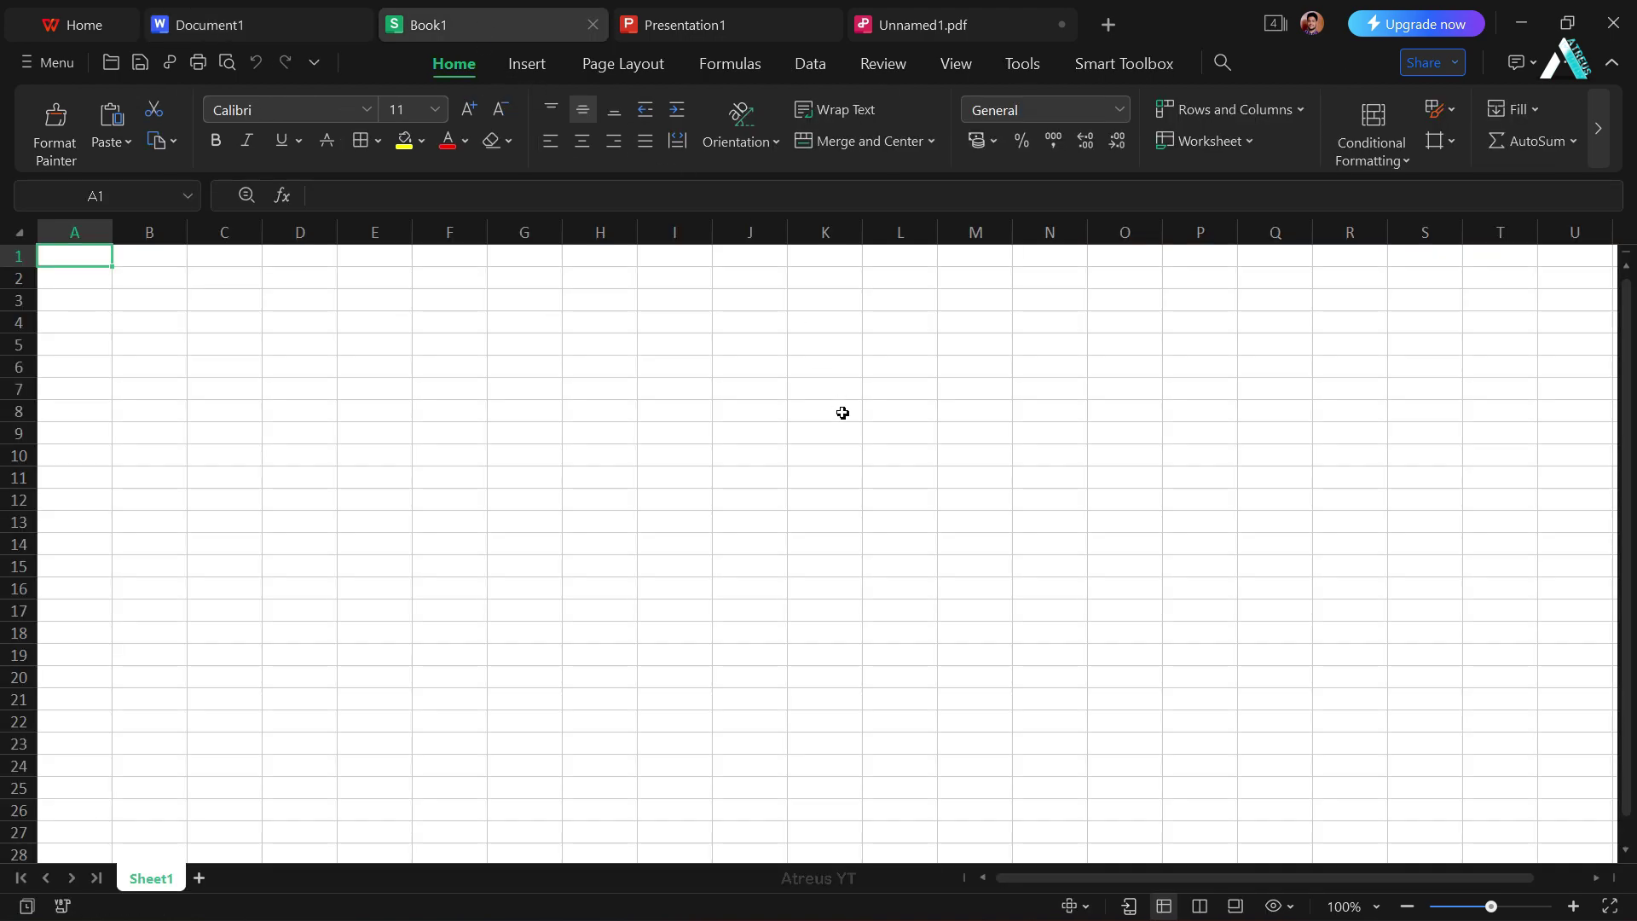
pyautogui.click(709, 23)
pyautogui.click(923, 26)
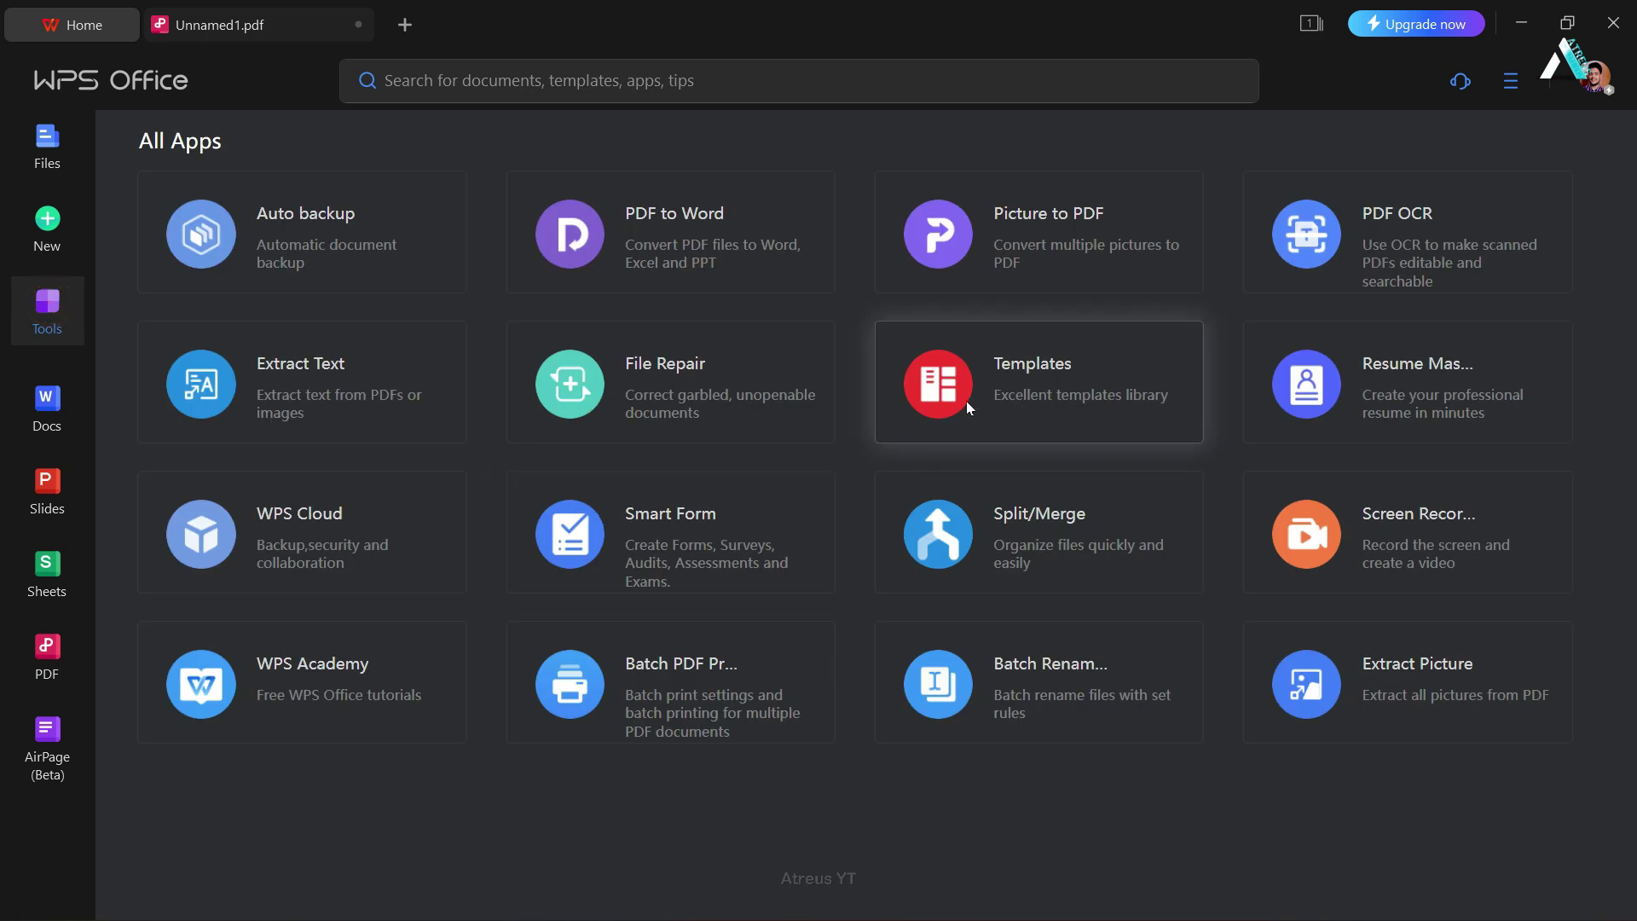
# Step: Browse the online template library's All Categories listing of Style, Element and Scene themes
pyautogui.click(972, 398)
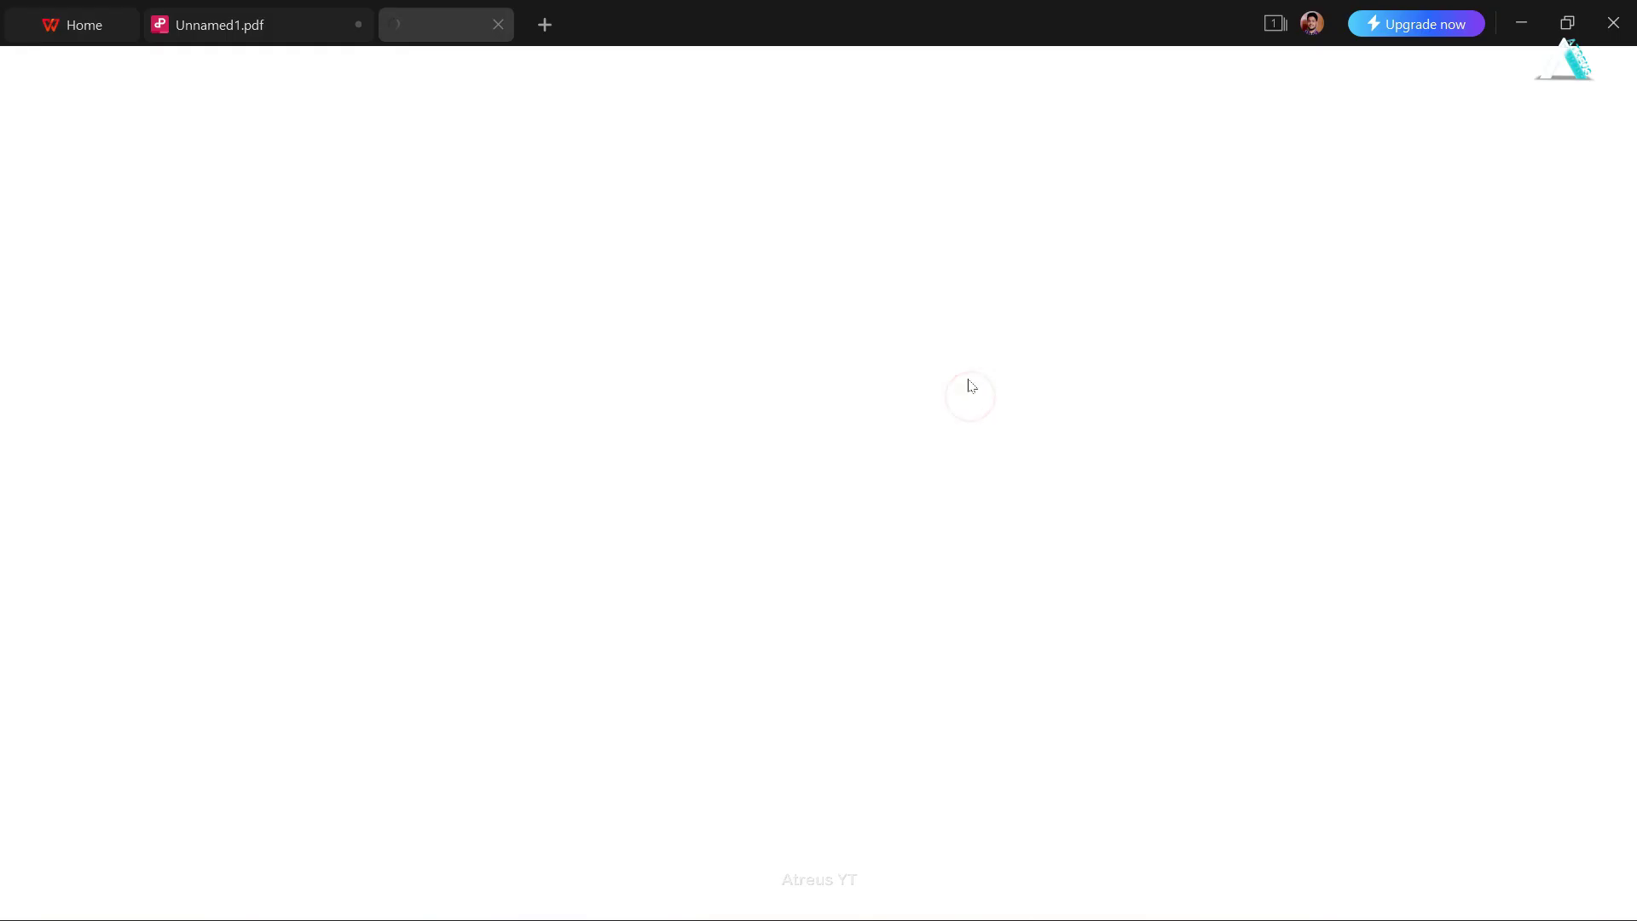
pyautogui.scroll(-2, 972, 398)
pyautogui.scroll(-3, 972, 398)
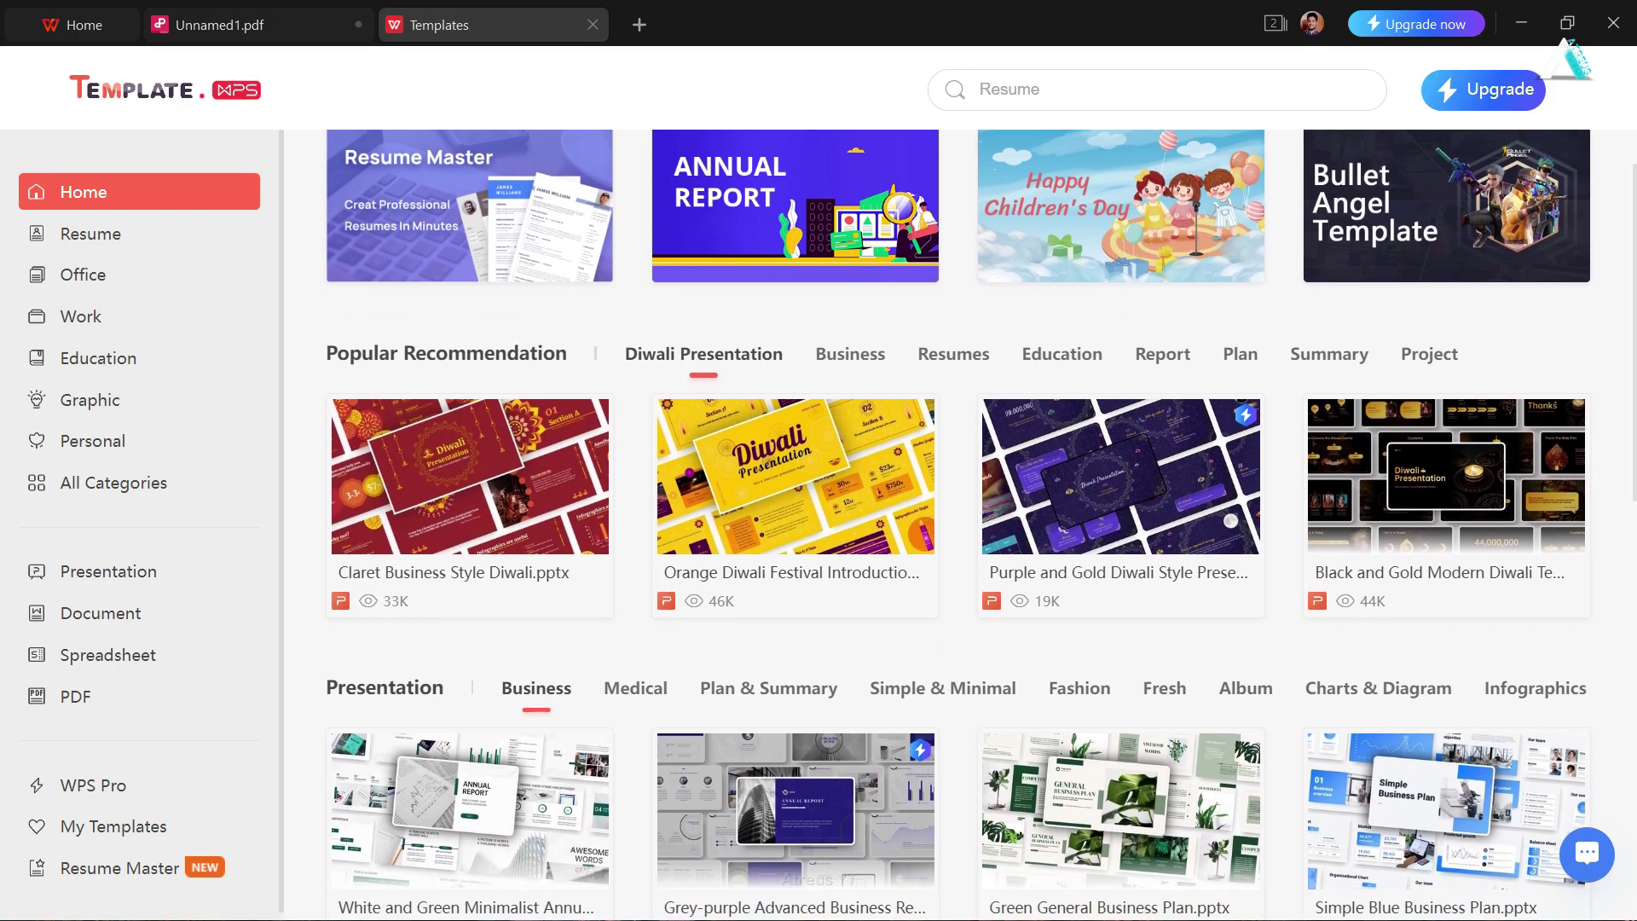
pyautogui.scroll(-5, 972, 398)
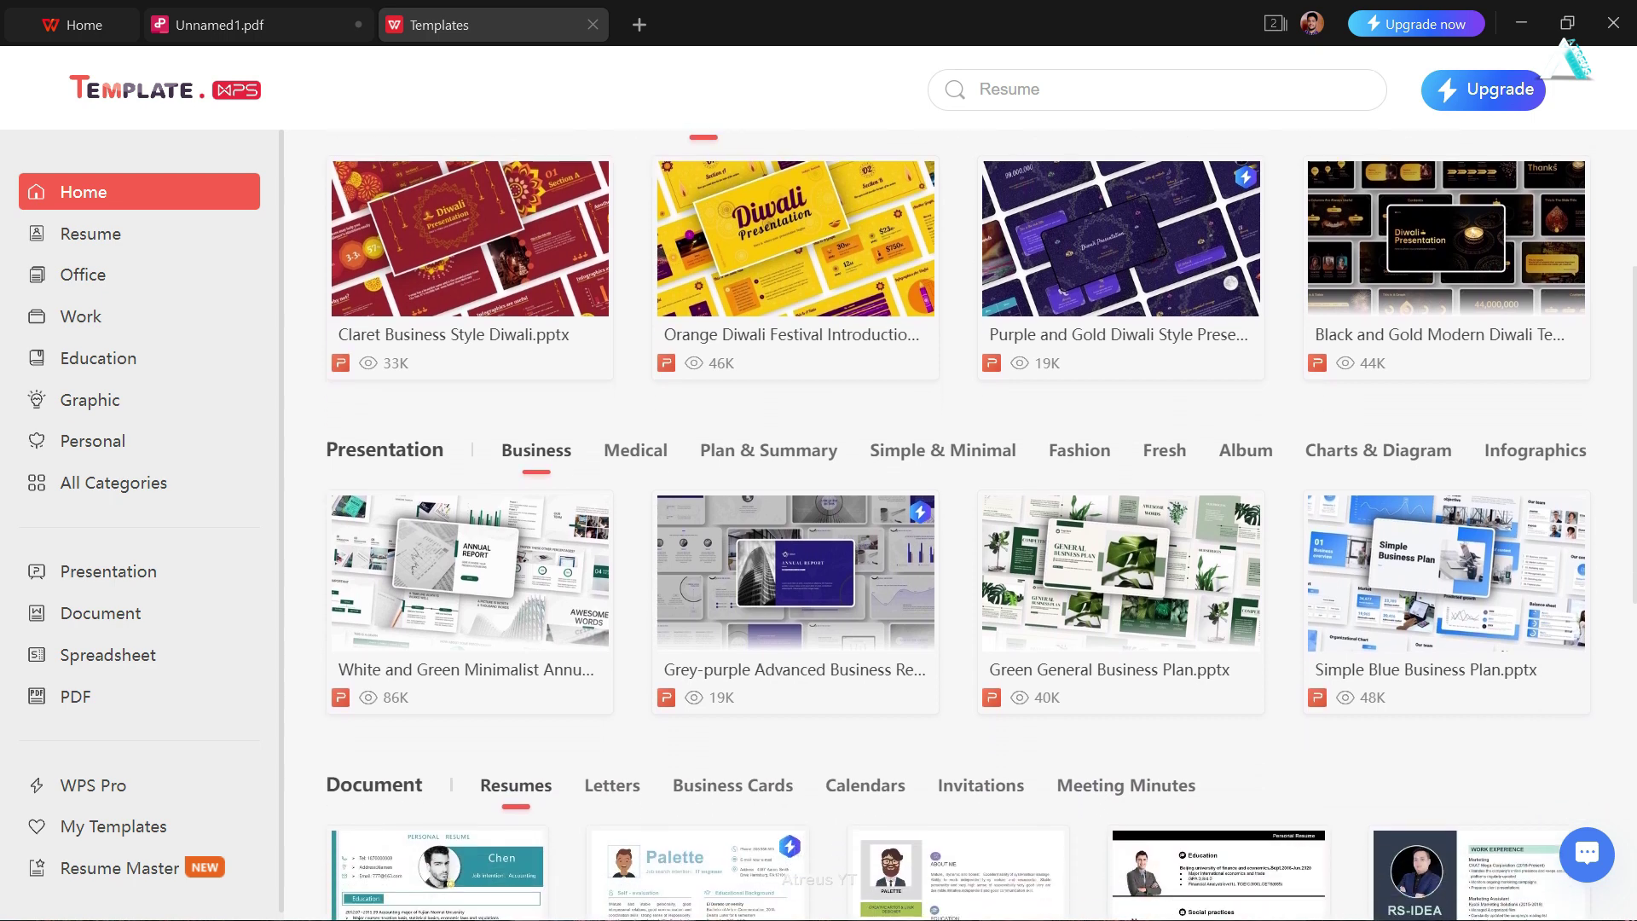
pyautogui.scroll(-5, 972, 398)
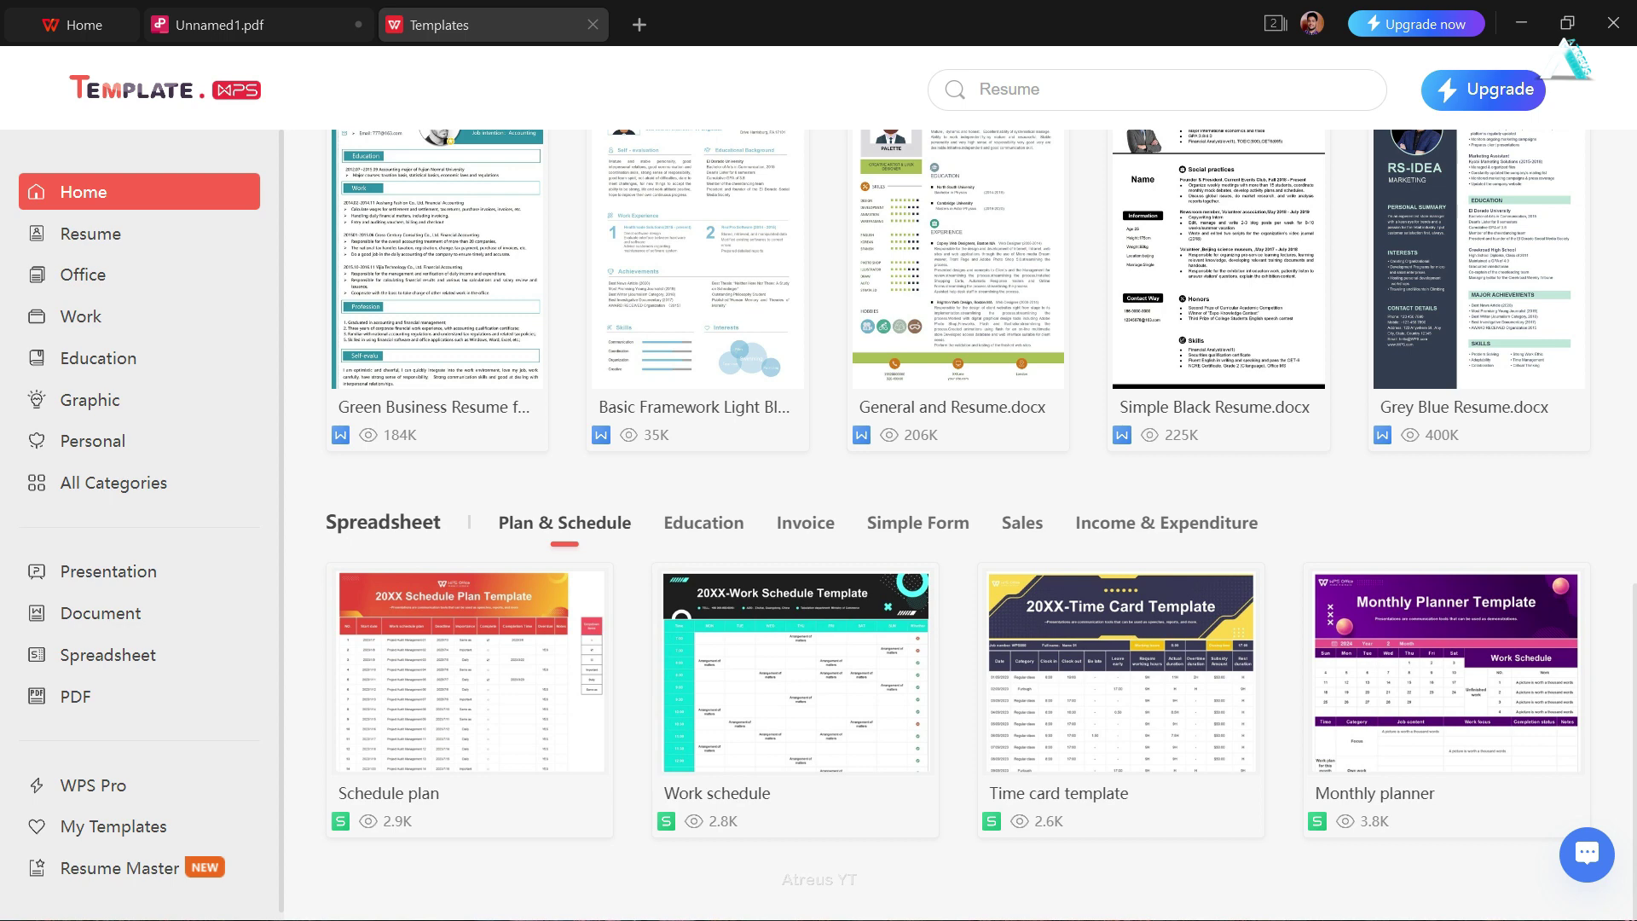
pyautogui.click(113, 482)
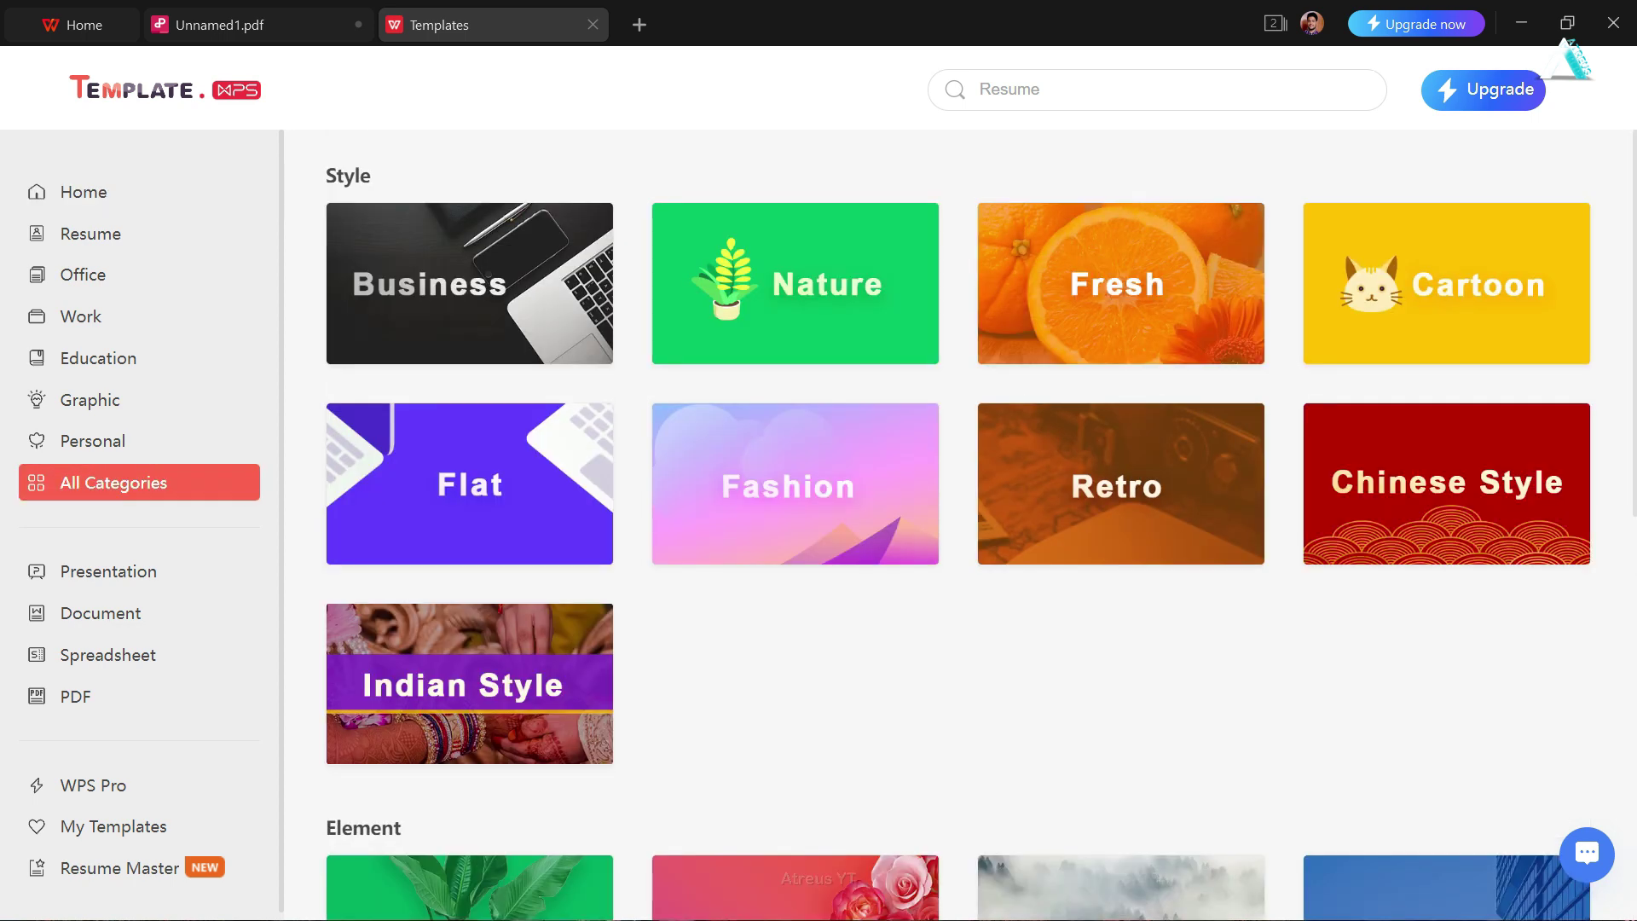
pyautogui.scroll(-2, 957, 525)
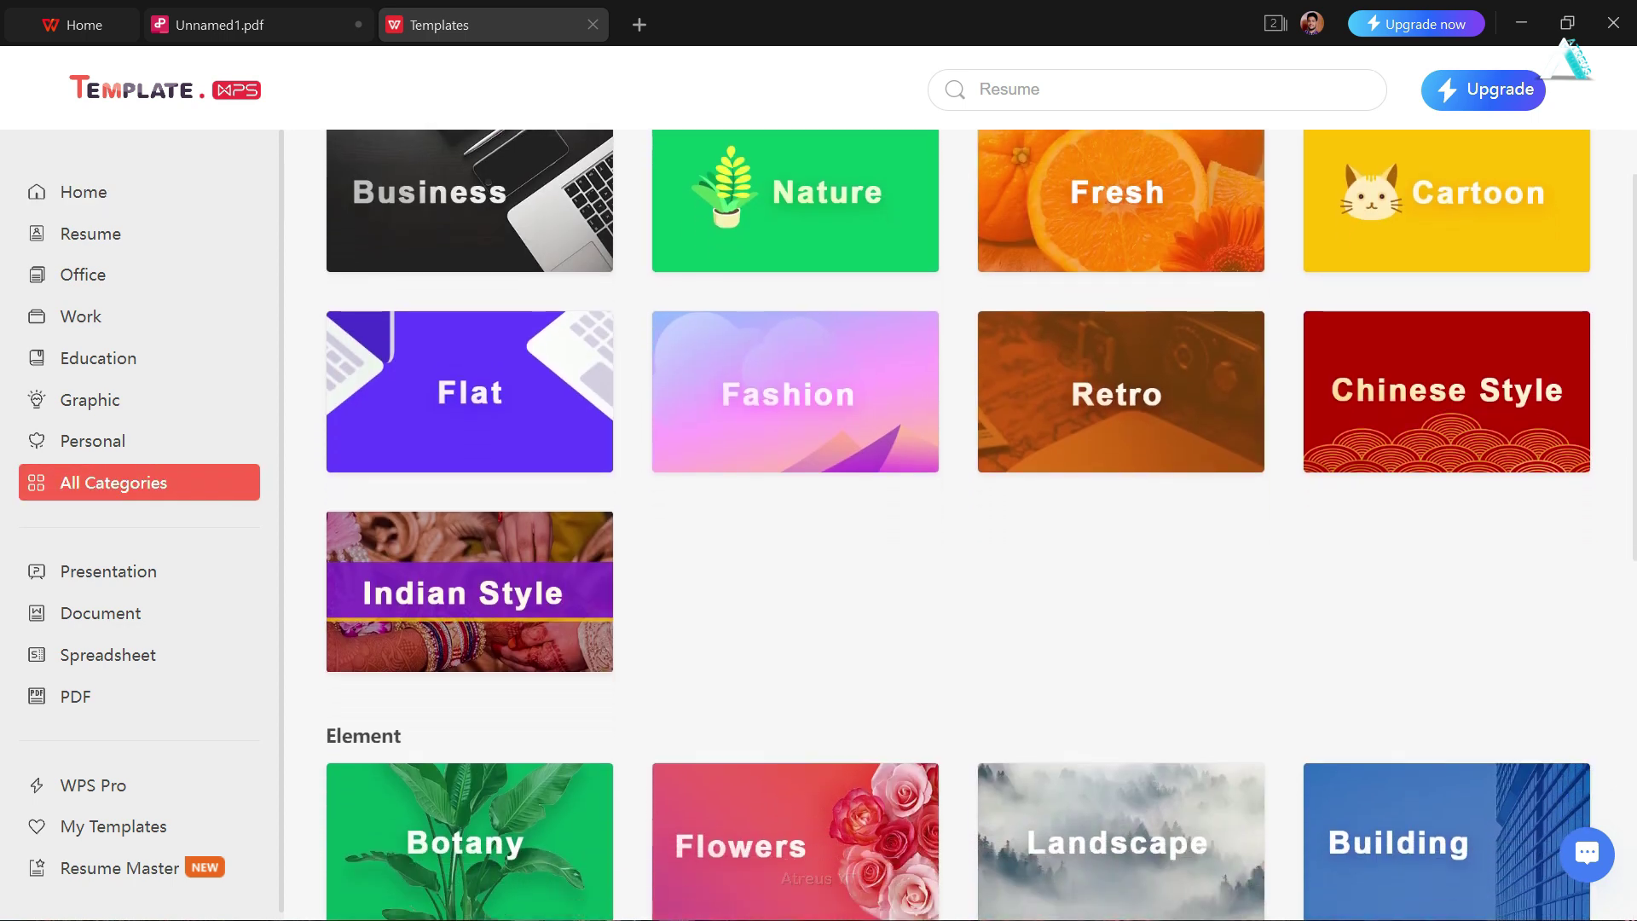
pyautogui.scroll(-5, 957, 525)
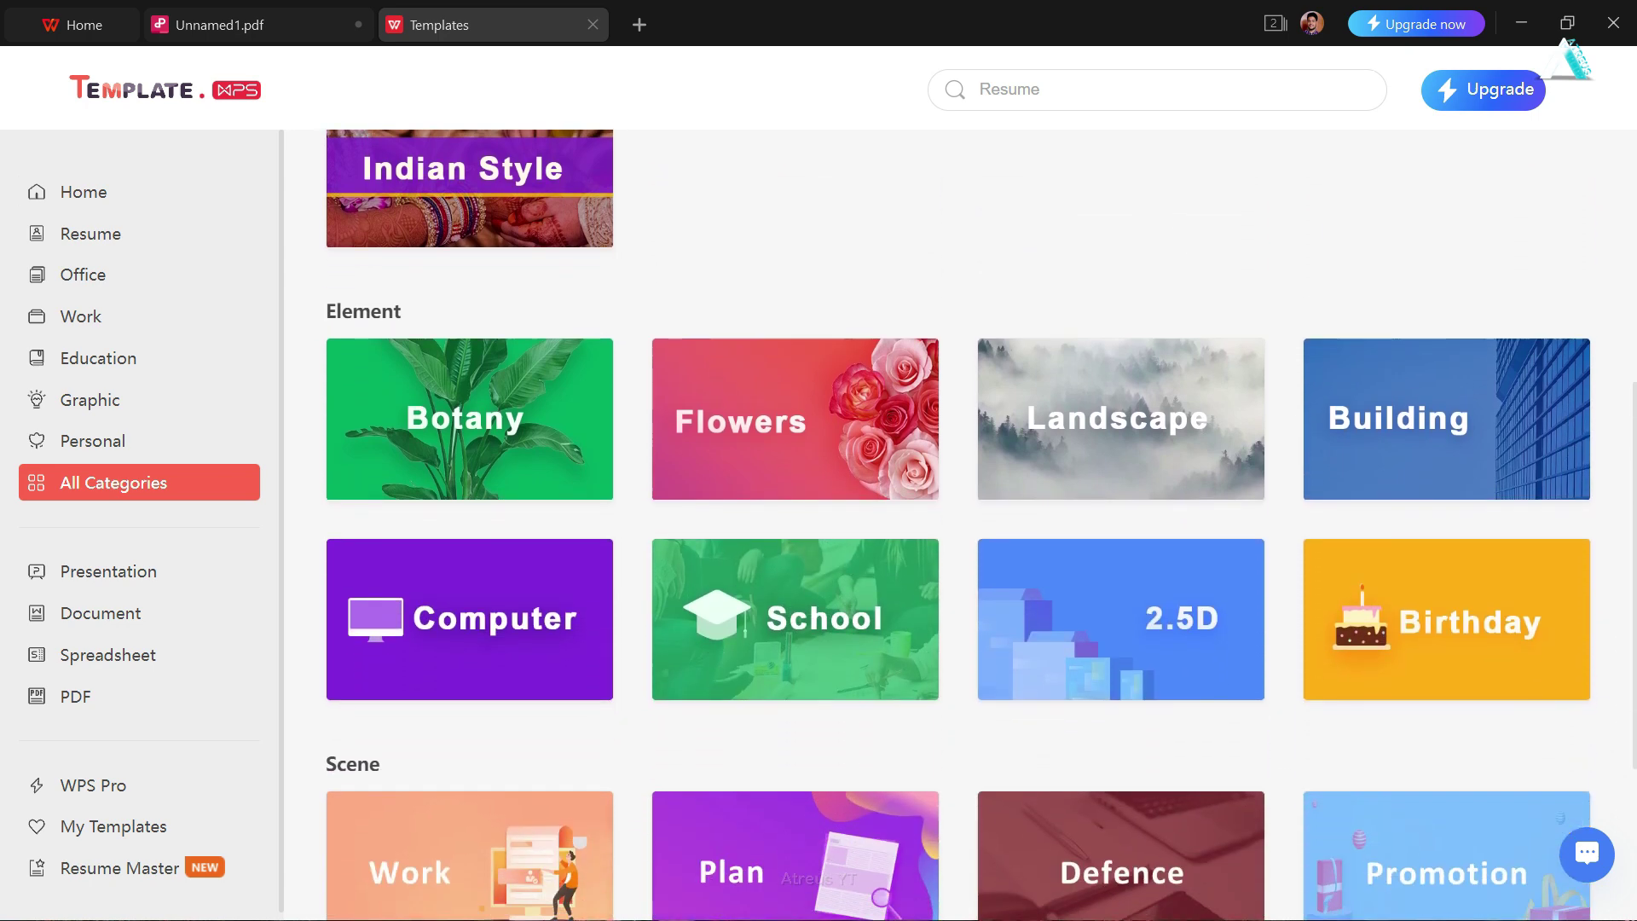
pyautogui.scroll(-2, 957, 525)
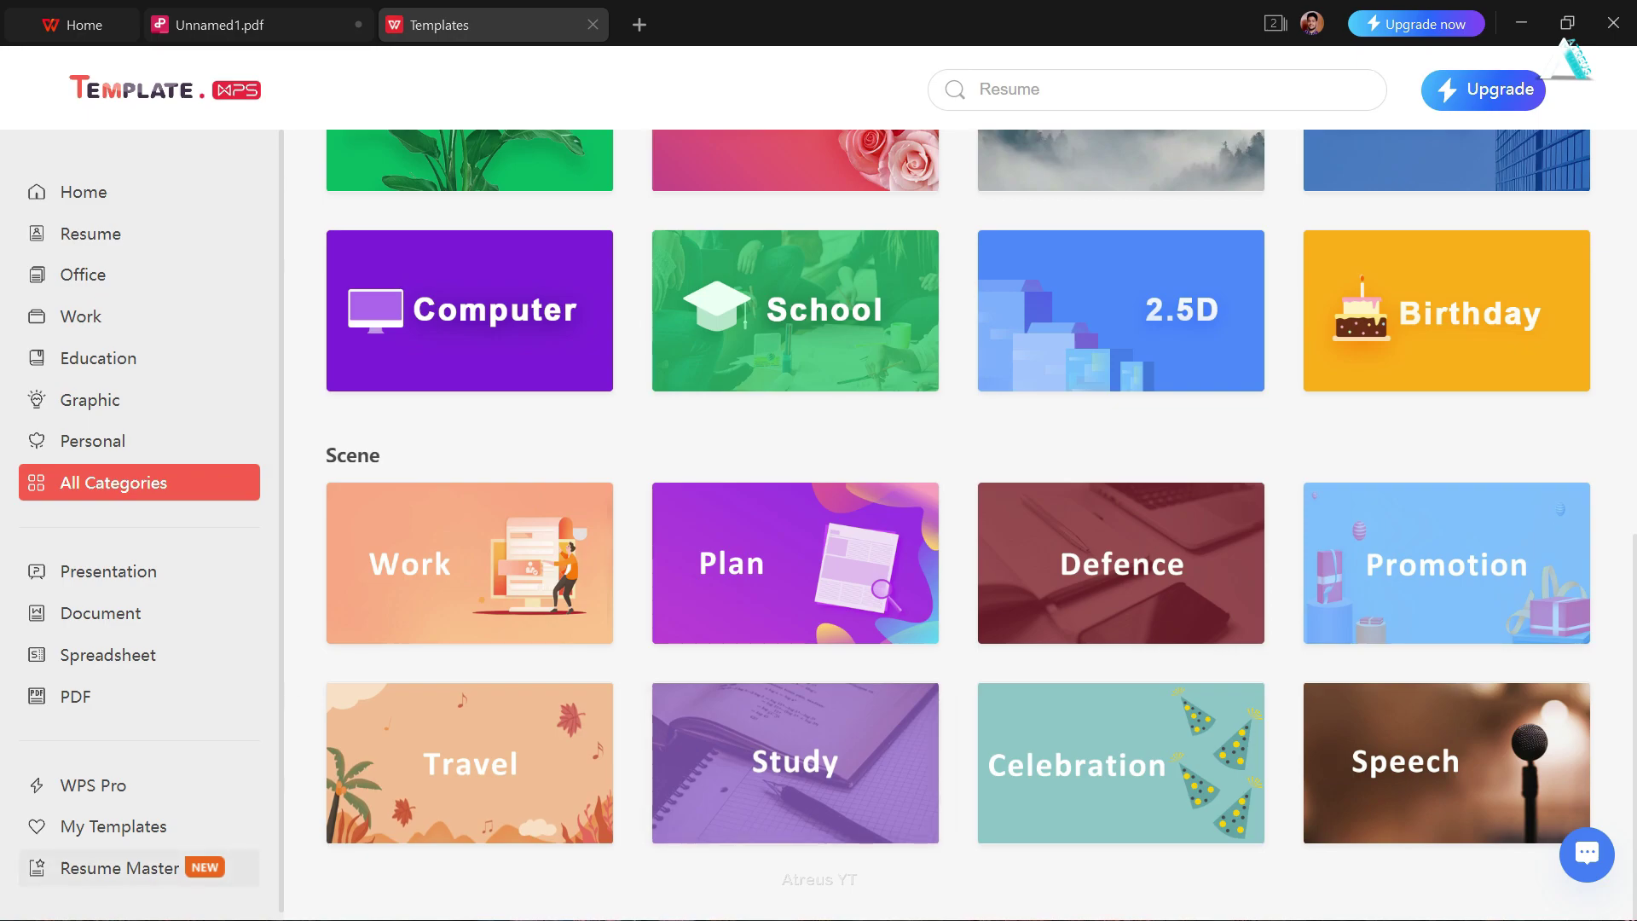
pyautogui.click(511, 831)
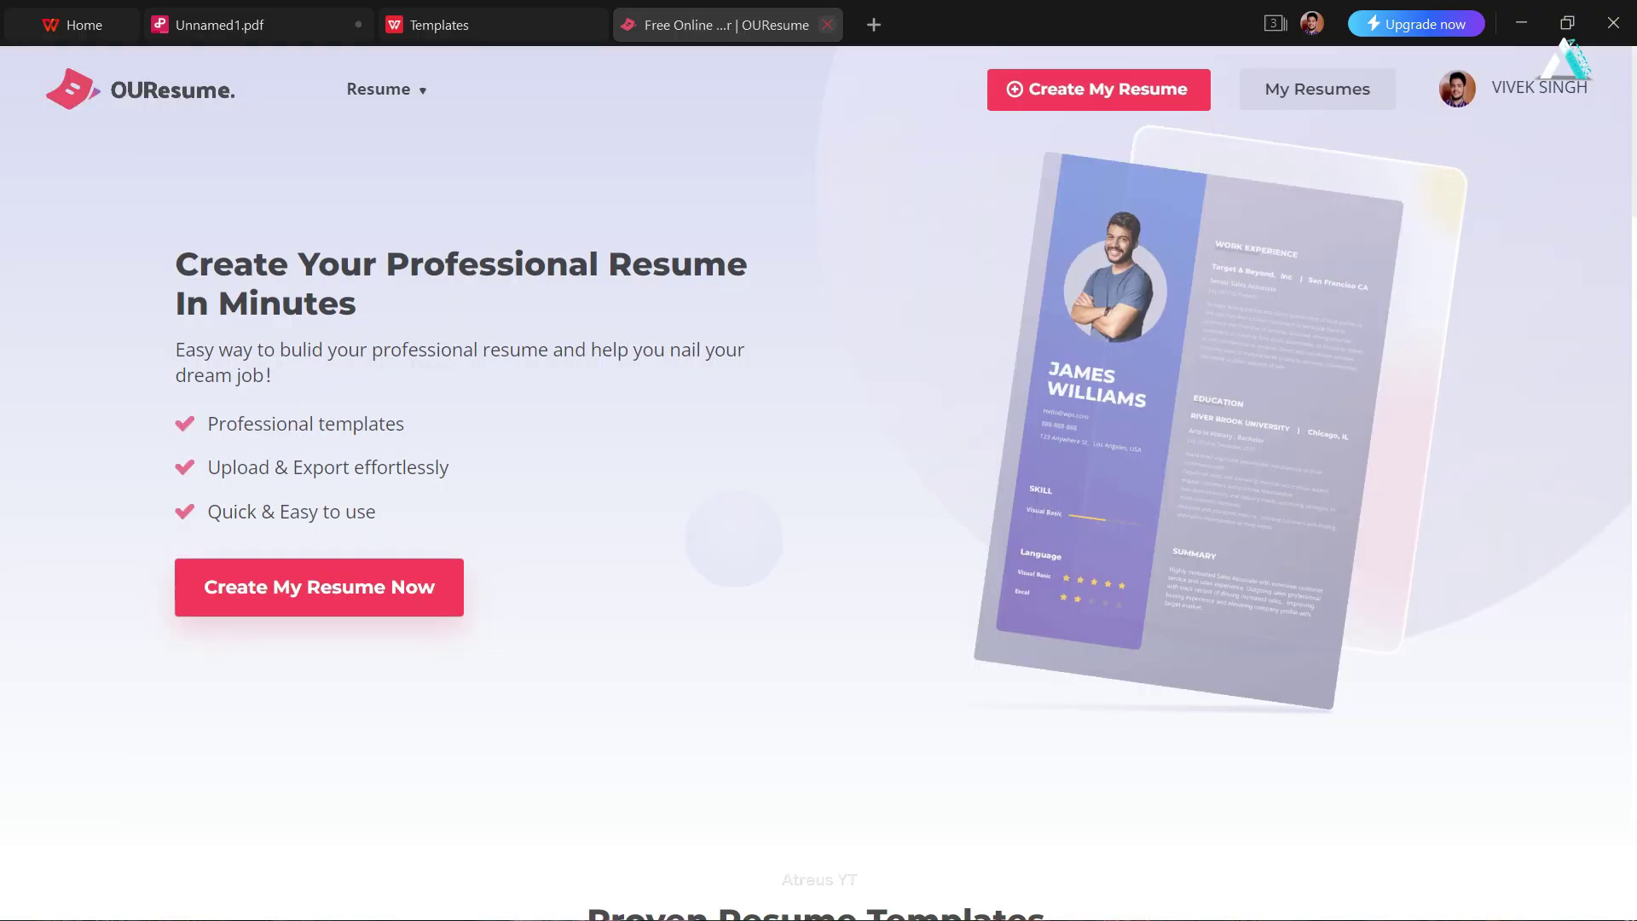
pyautogui.click(827, 24)
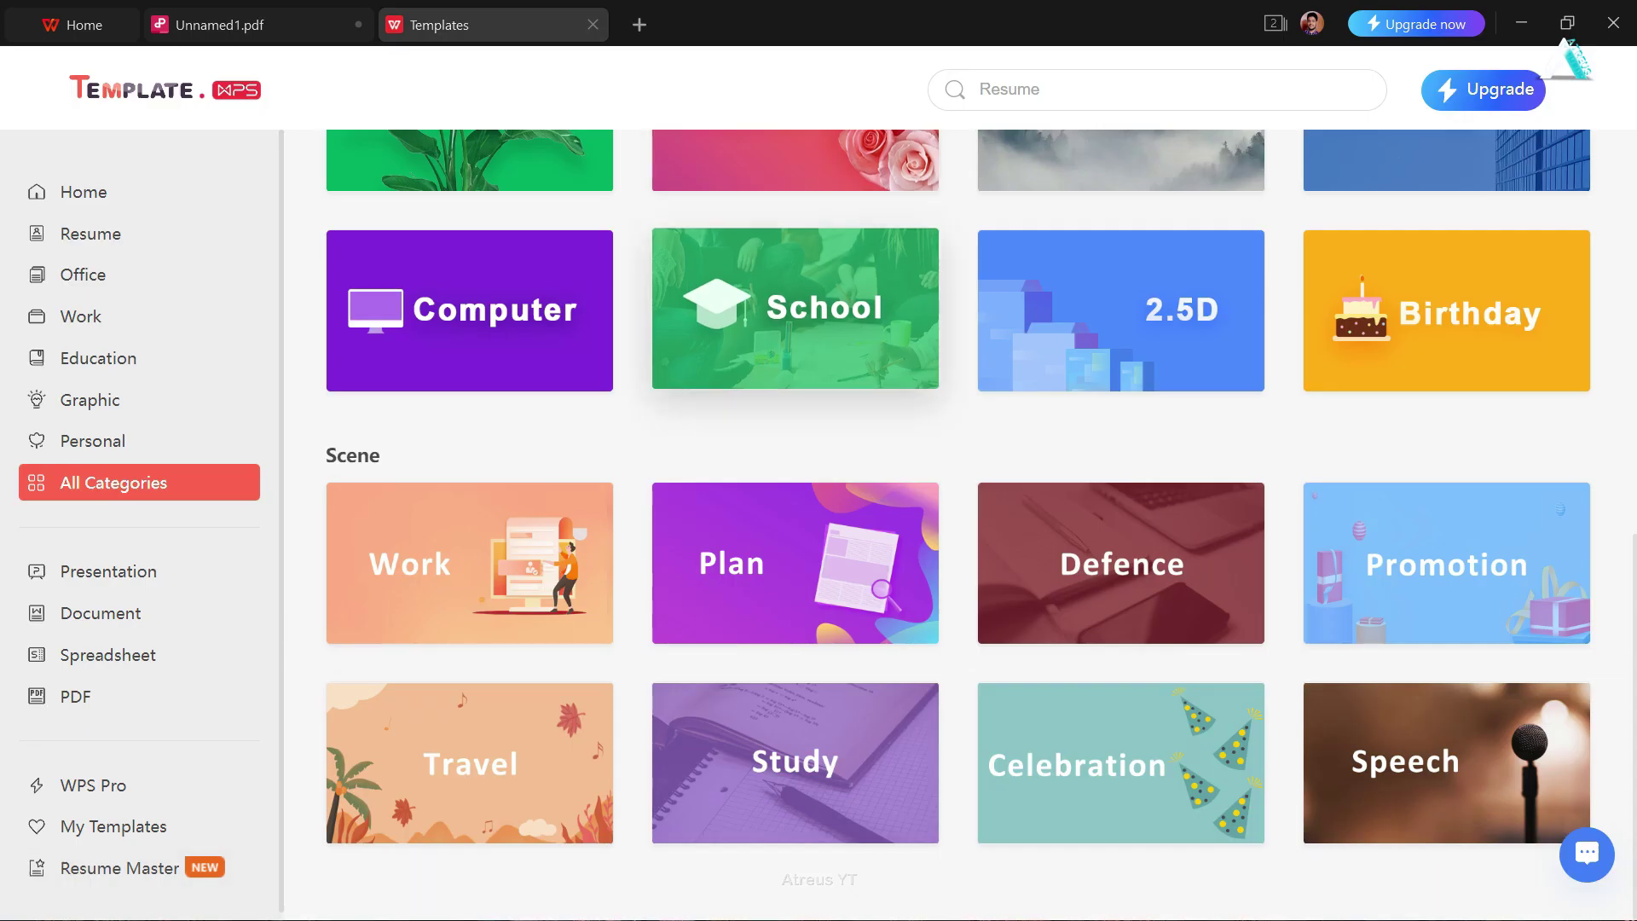